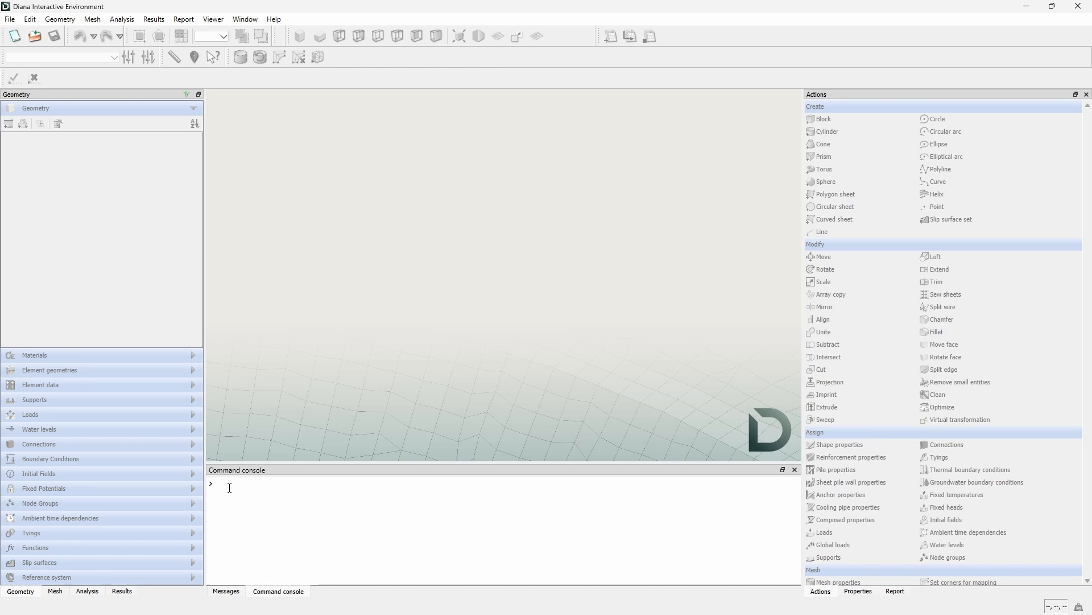
# - Build the 2D girder geometry by pasting the copied script commands into the command console
pyautogui.click(10, 19)
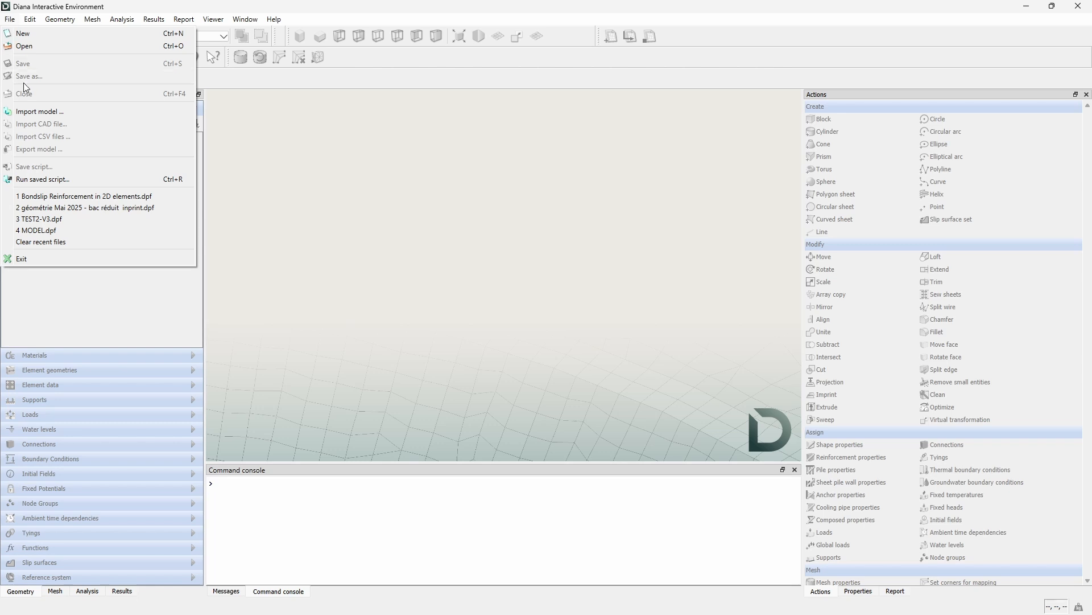
pyautogui.click(289, 83)
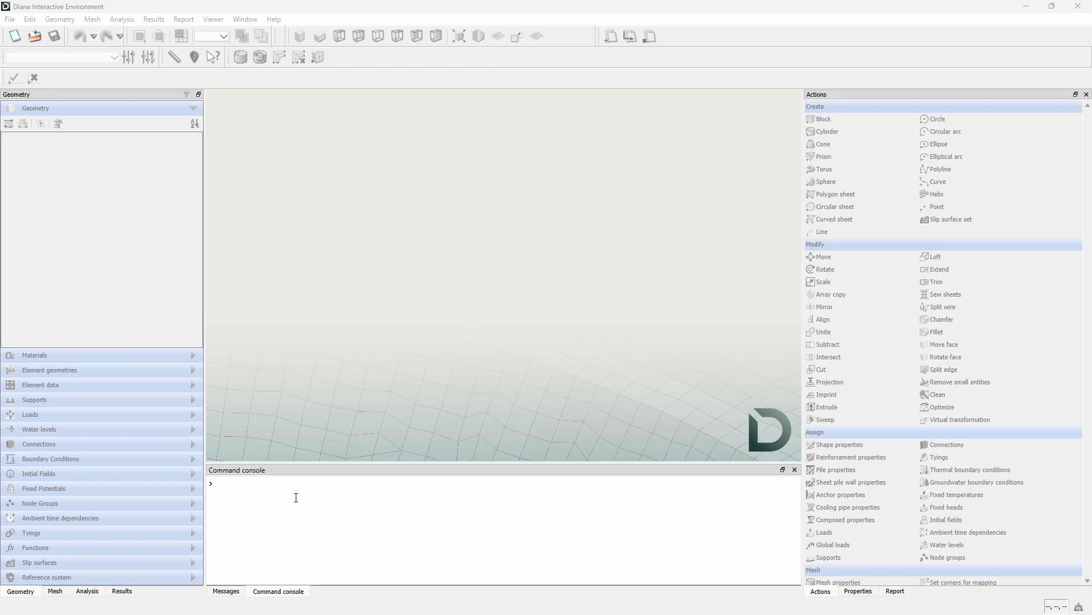
pyautogui.rightClick(230, 486)
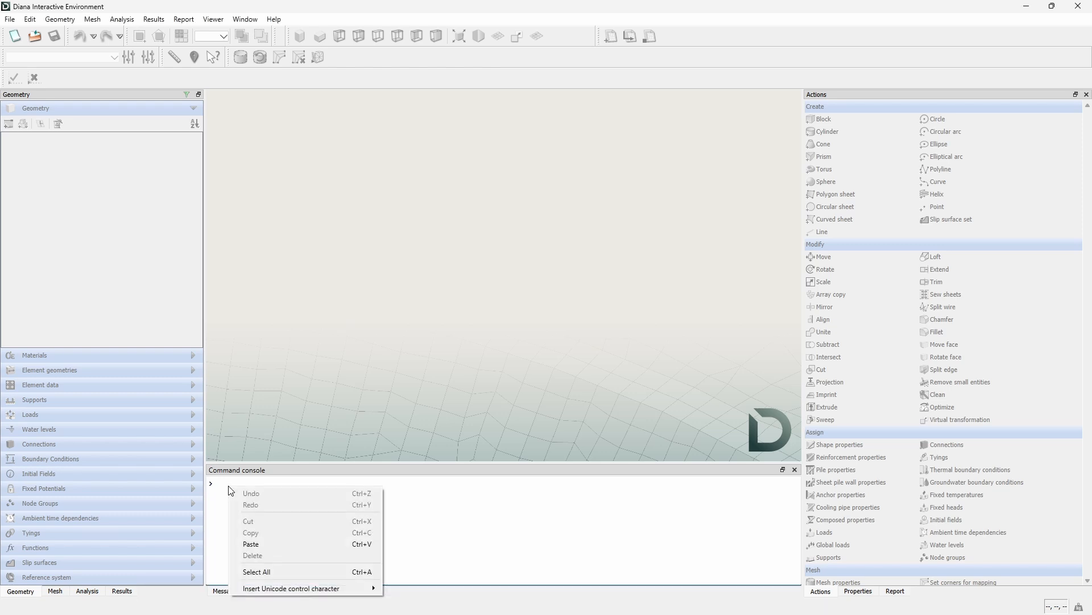
pyautogui.click(262, 545)
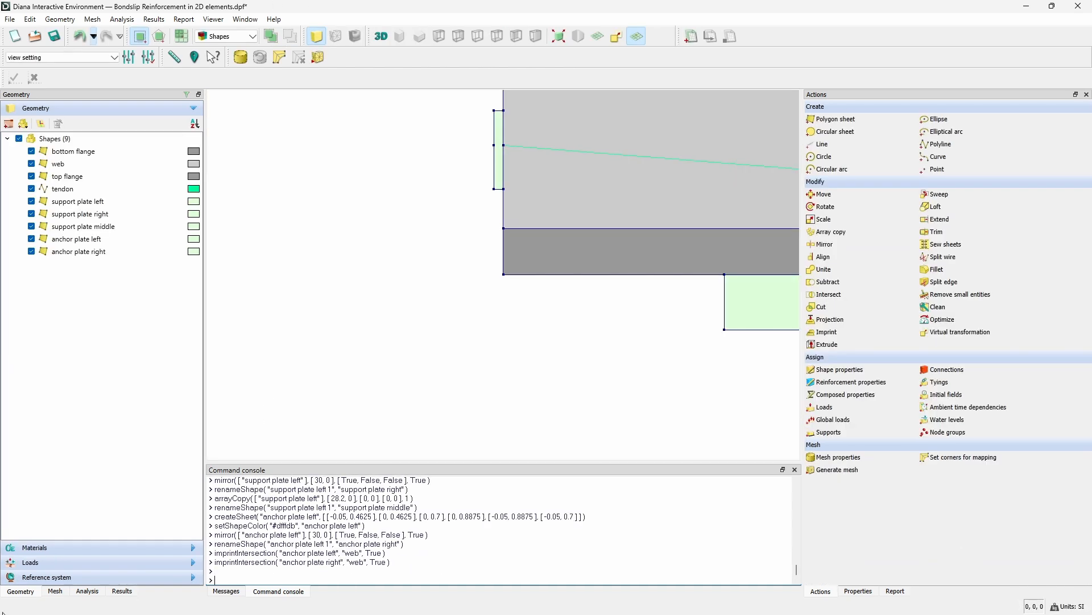
pyautogui.click(238, 595)
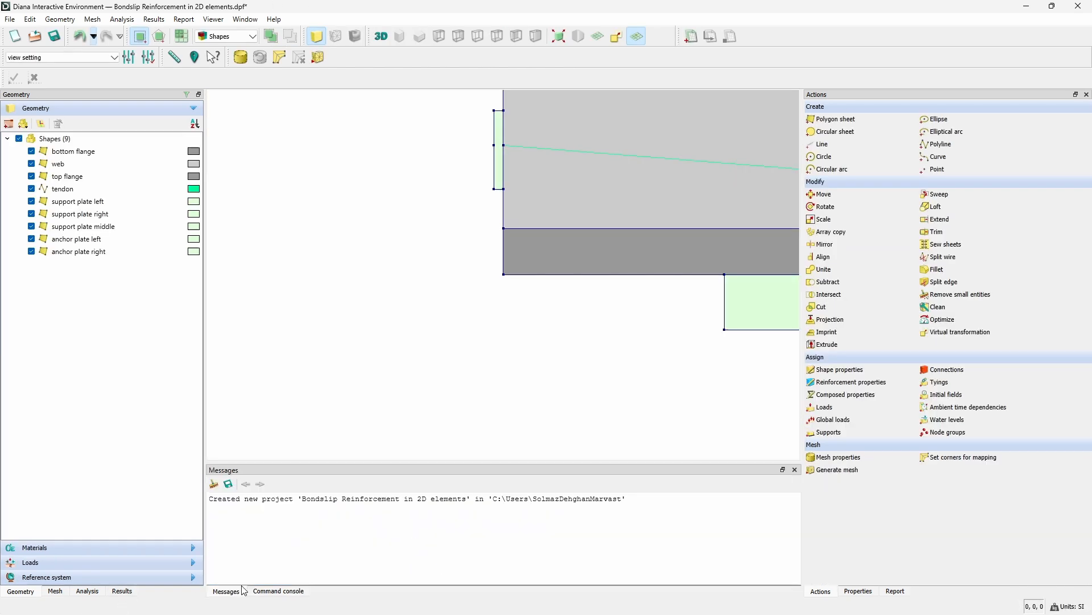
pyautogui.click(558, 36)
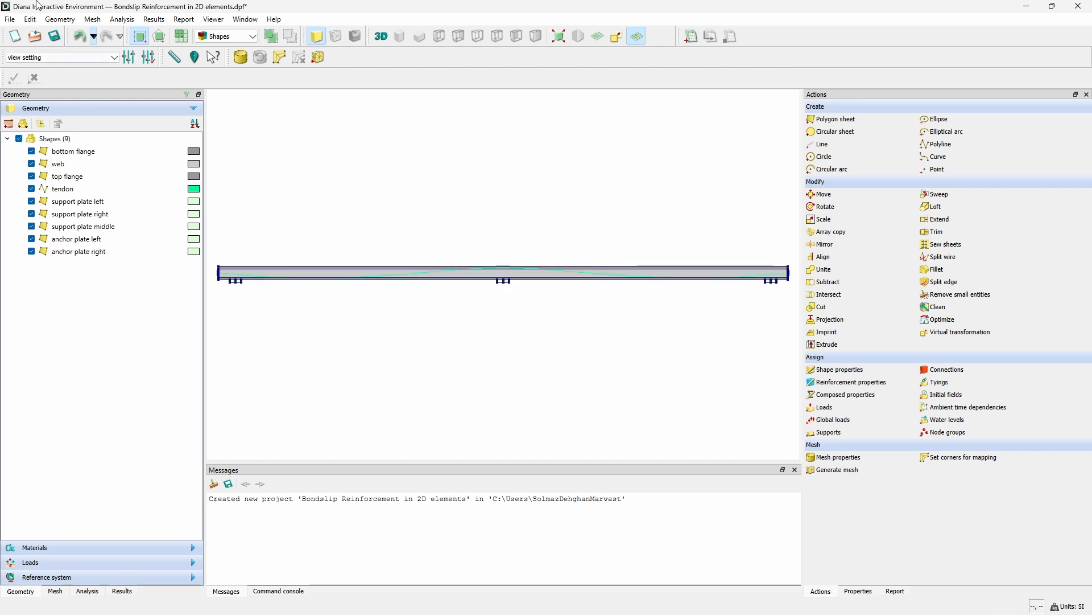
# - Review the analysis type, dimension, default mesher type and mesh order in the project settings
pyautogui.click(30, 19)
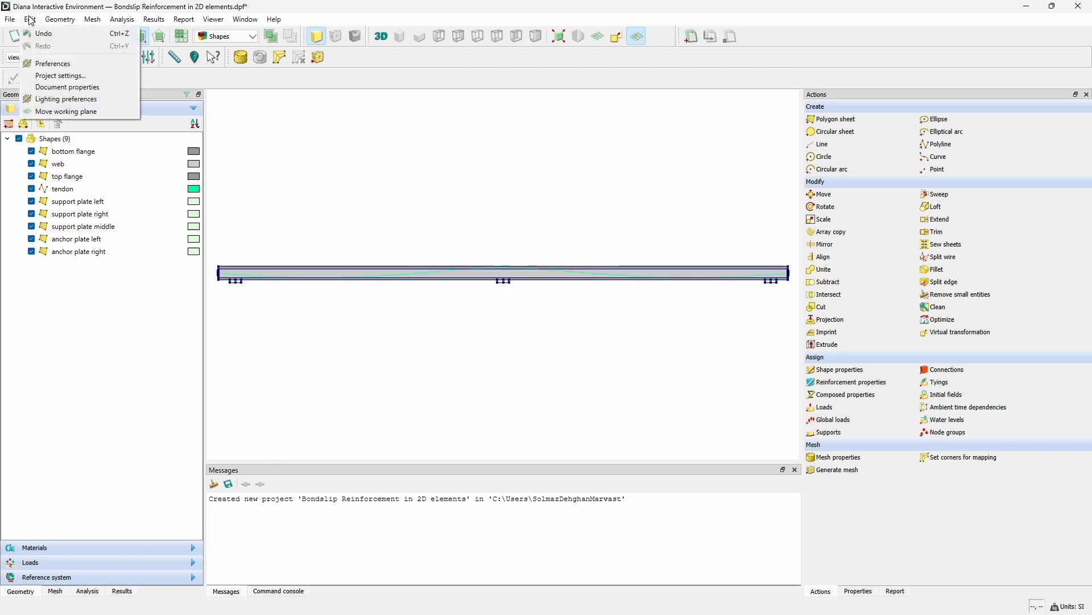
pyautogui.click(59, 76)
pyautogui.moveTo(106, 115); pyautogui.dragTo(430, 123)
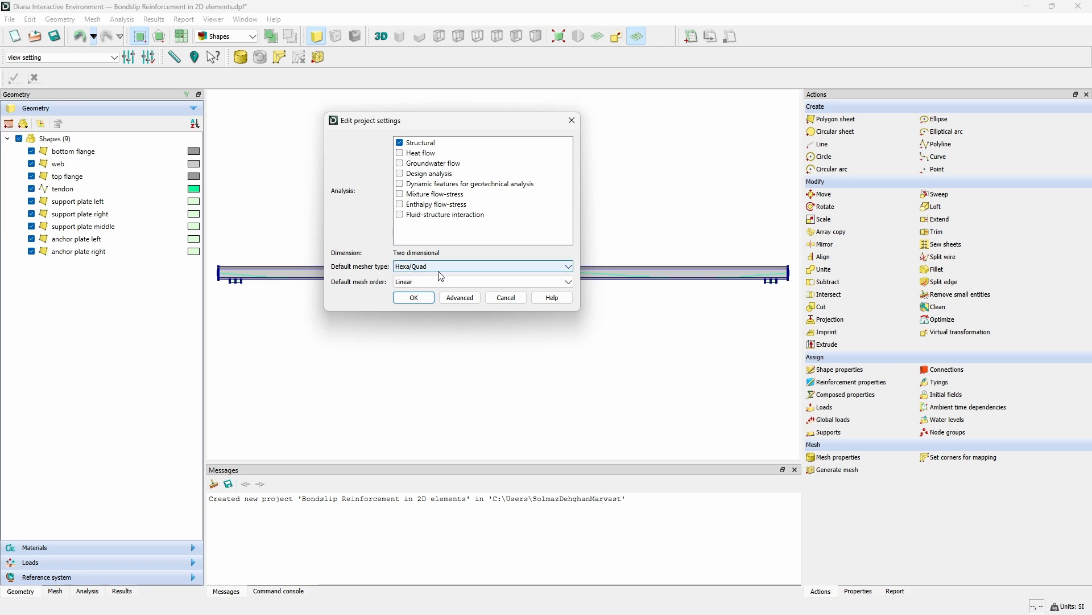
pyautogui.click(413, 298)
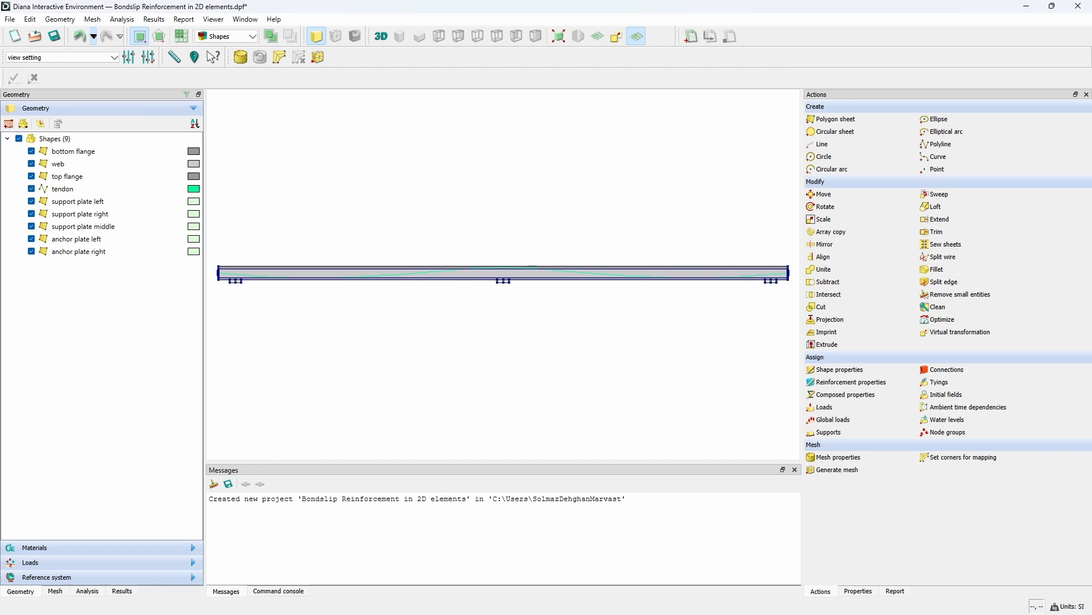
# - Open the shape properties for the bottom flange and choose Regular Plane Stress as its element class
pyautogui.click(98, 154)
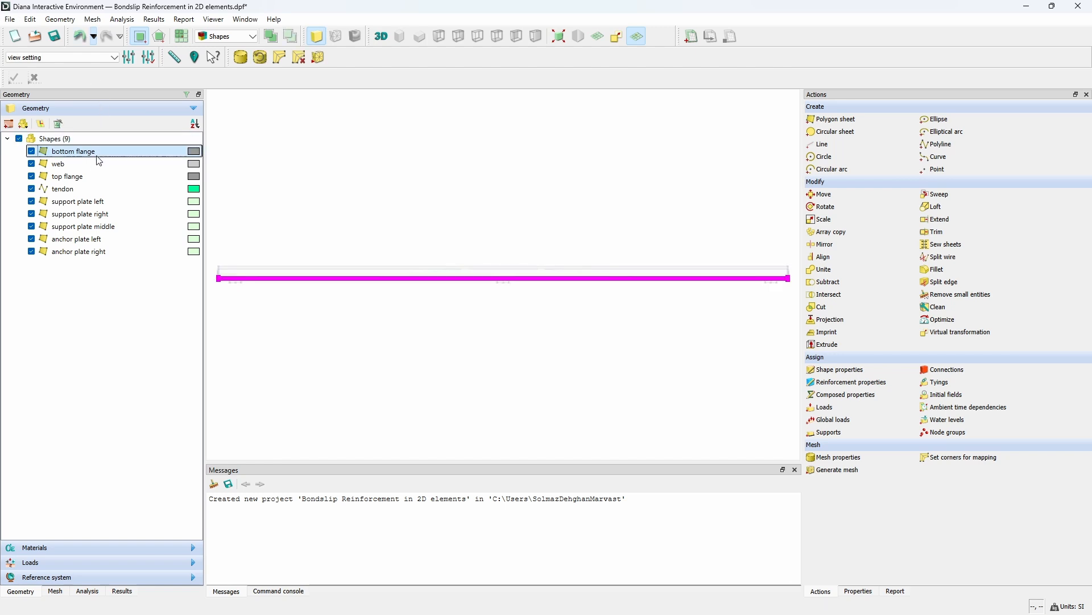
pyautogui.doubleClick(98, 156)
pyautogui.click(841, 274)
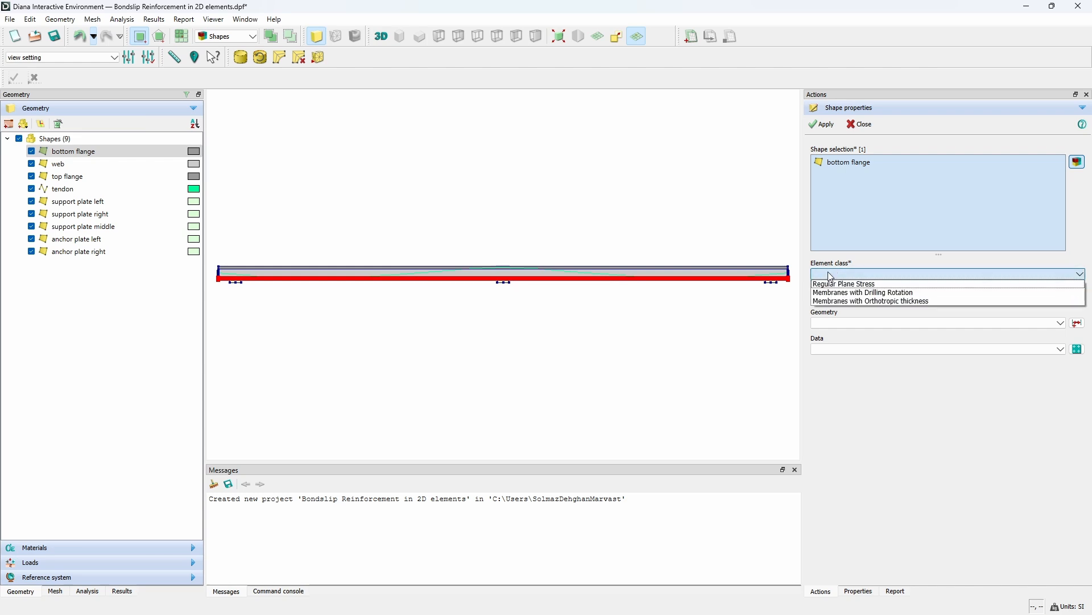
pyautogui.click(831, 284)
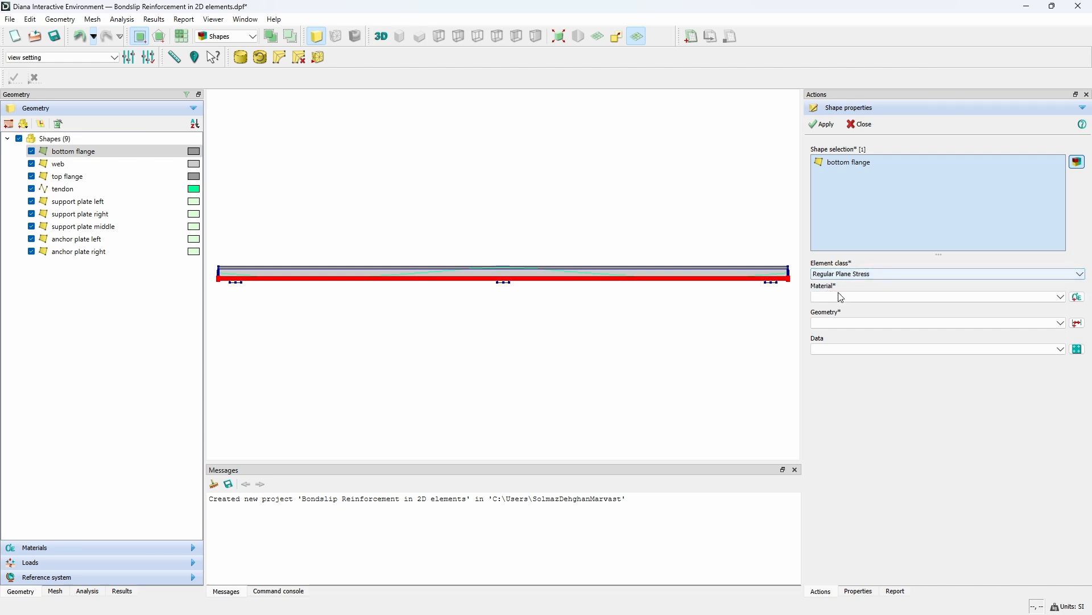
# - Add a fib Model Code for Concrete Structures 2010 material named "Concrete" without the Total Strain crack model
pyautogui.click(1078, 297)
pyautogui.tripleClick(549, 262)
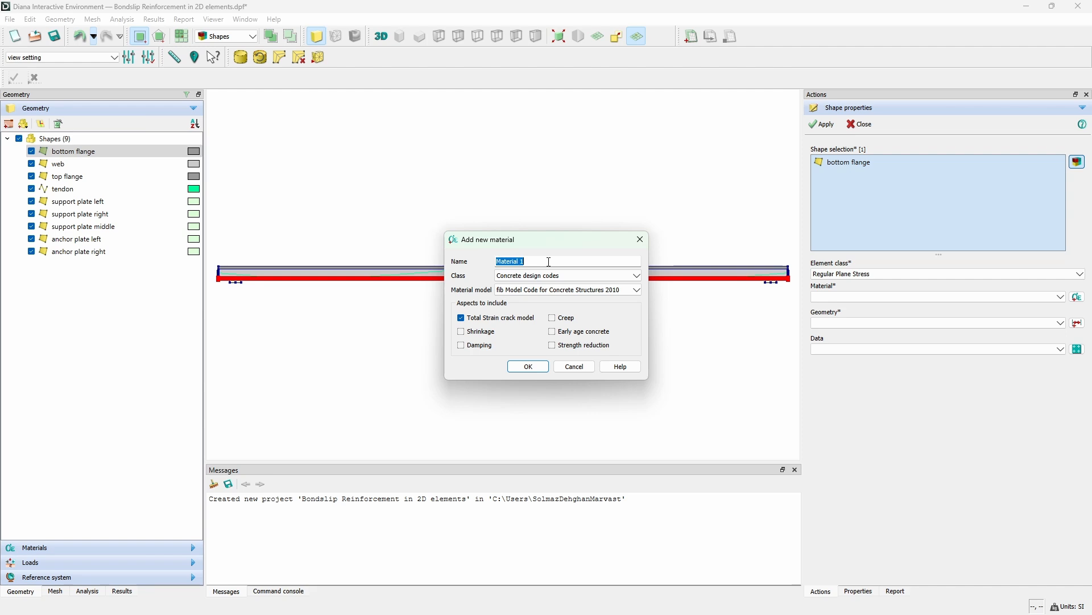
pyautogui.write('Concrete')
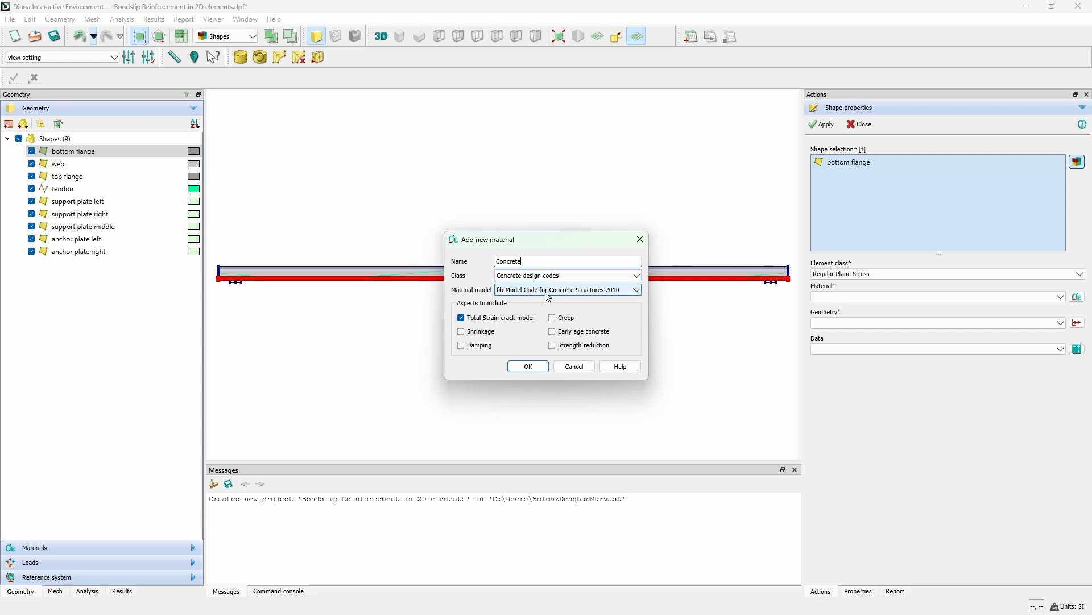
pyautogui.click(462, 318)
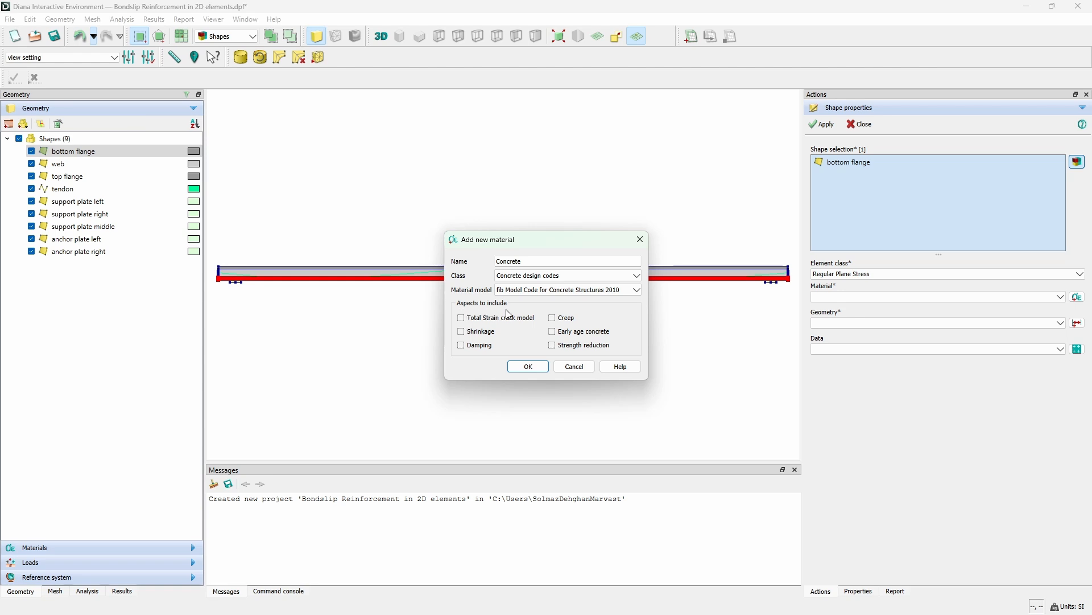
pyautogui.click(519, 367)
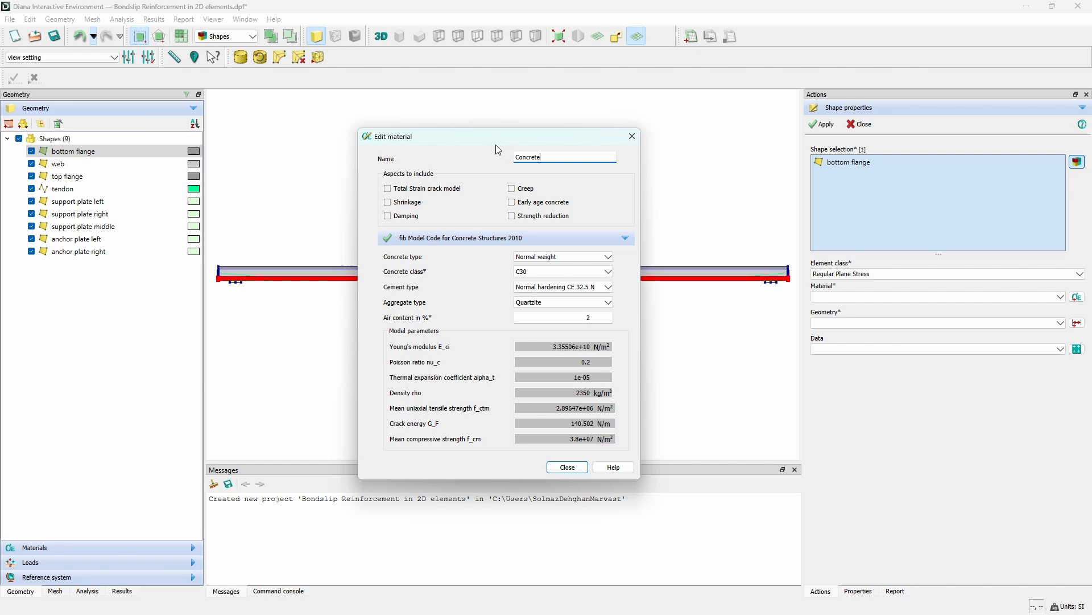
# - Set the Concrete material's class to C55 and its cement type to Normal hardening CE 52.5 N
pyautogui.click(521, 272)
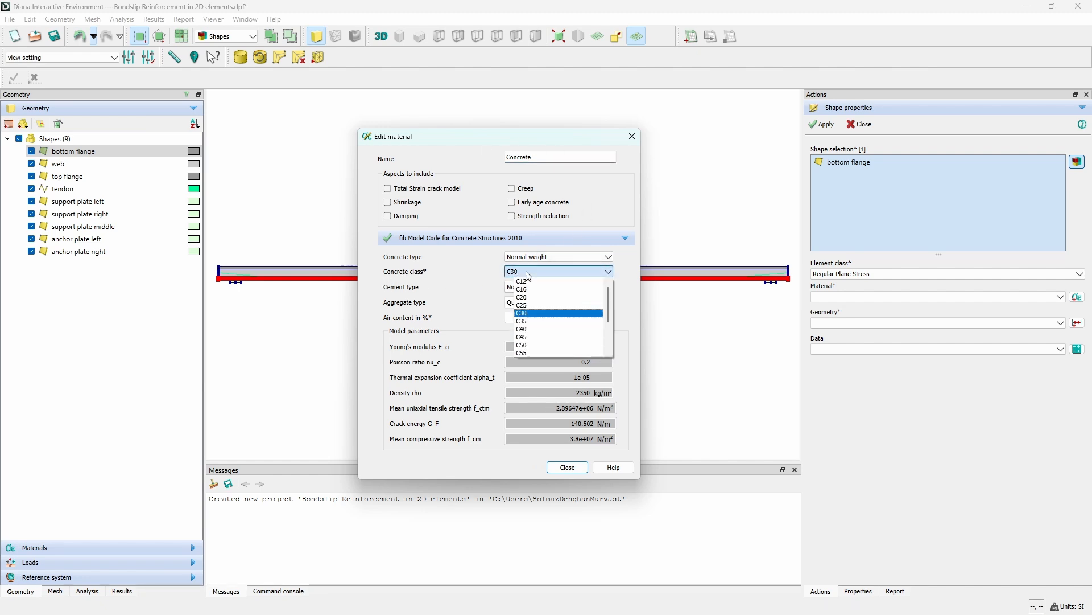
pyautogui.click(533, 352)
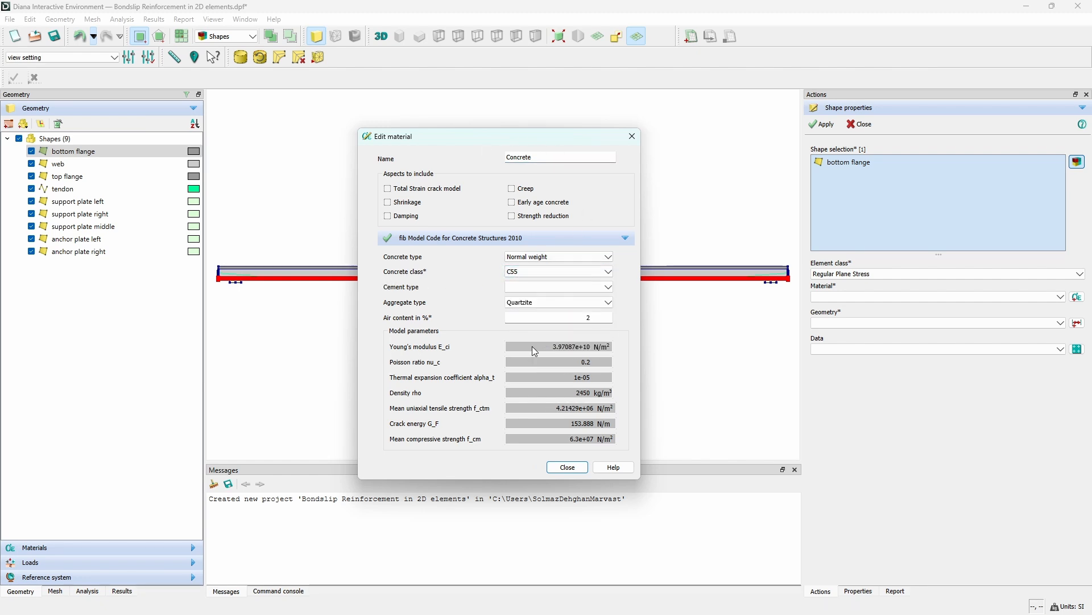
pyautogui.click(536, 294)
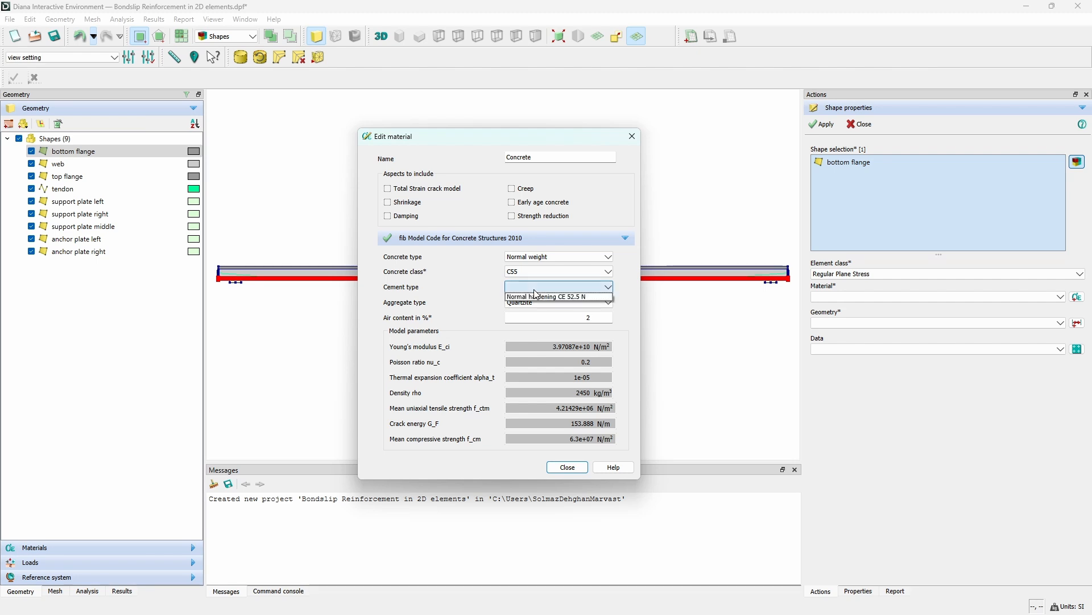
pyautogui.click(536, 299)
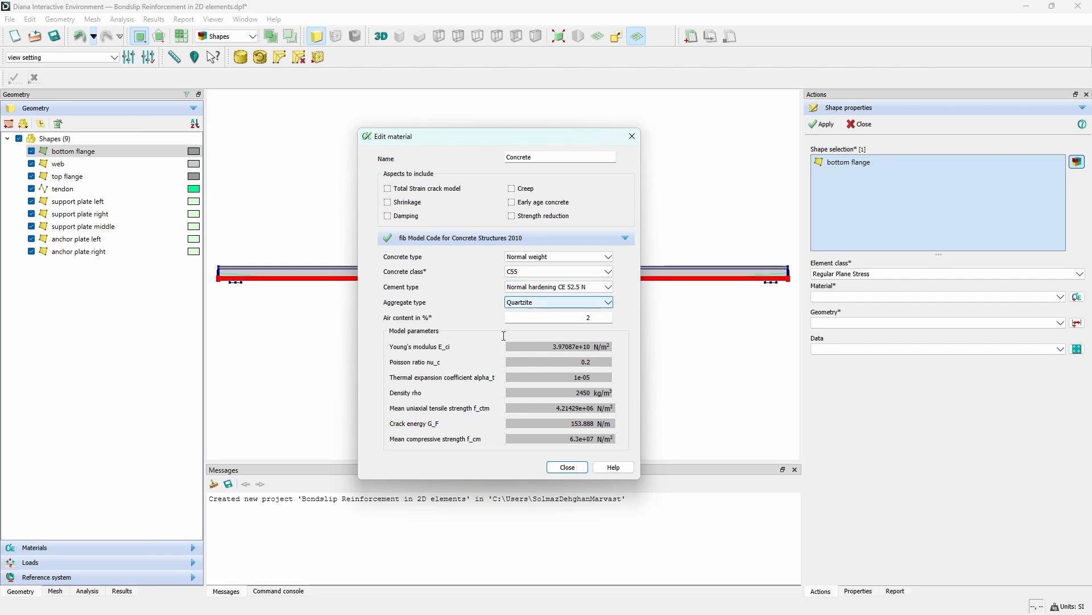
pyautogui.click(568, 466)
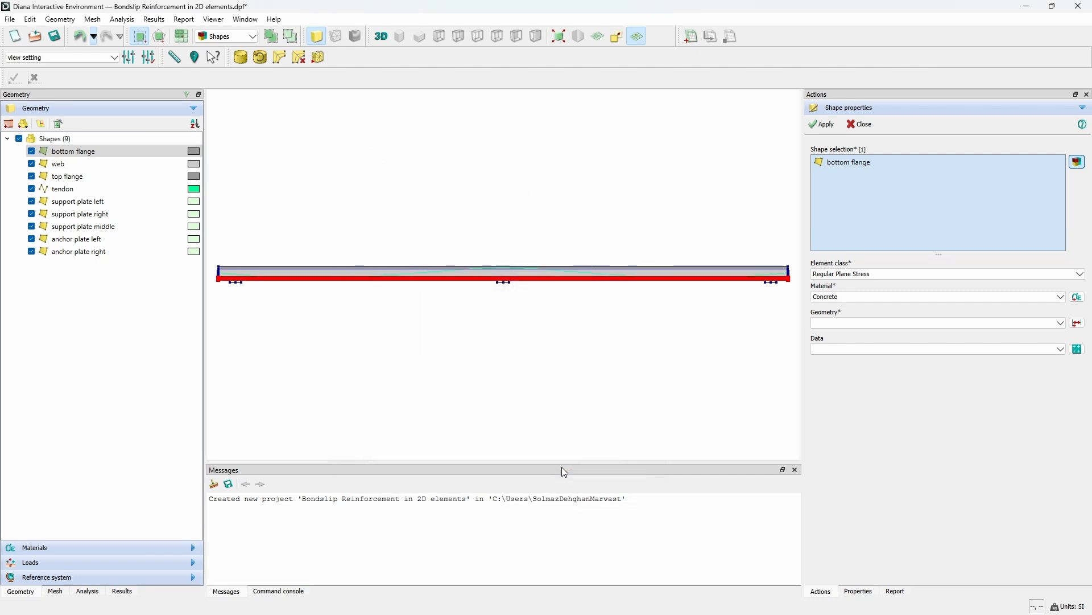
# - Create the element geometry "Thickness bottom flange" with a thickness of 0.8 m and apply the properties to the bottom flange
pyautogui.click(1078, 323)
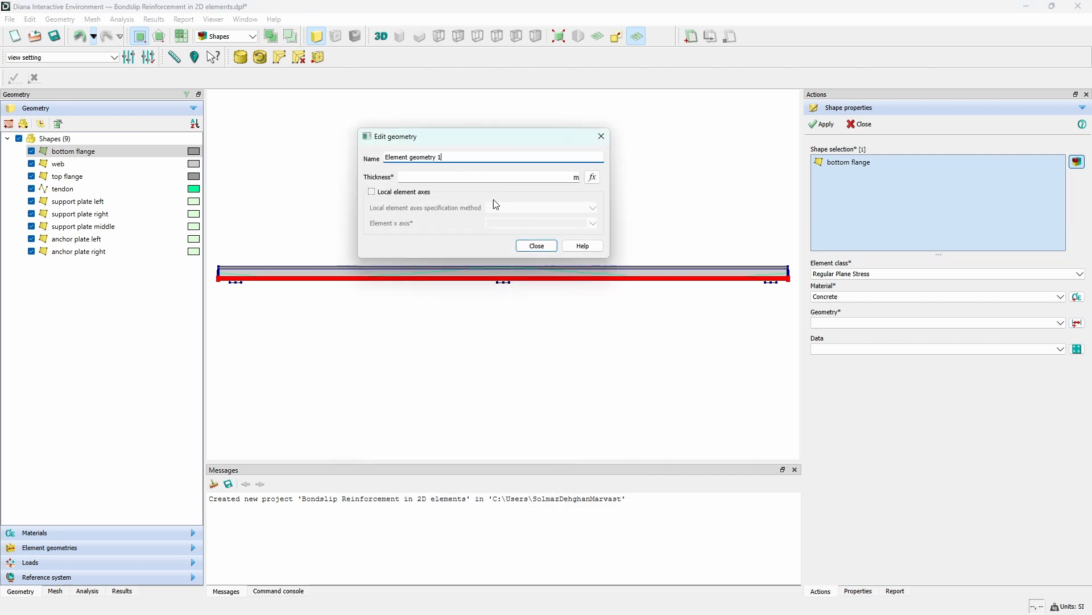
pyautogui.doubleClick(454, 156)
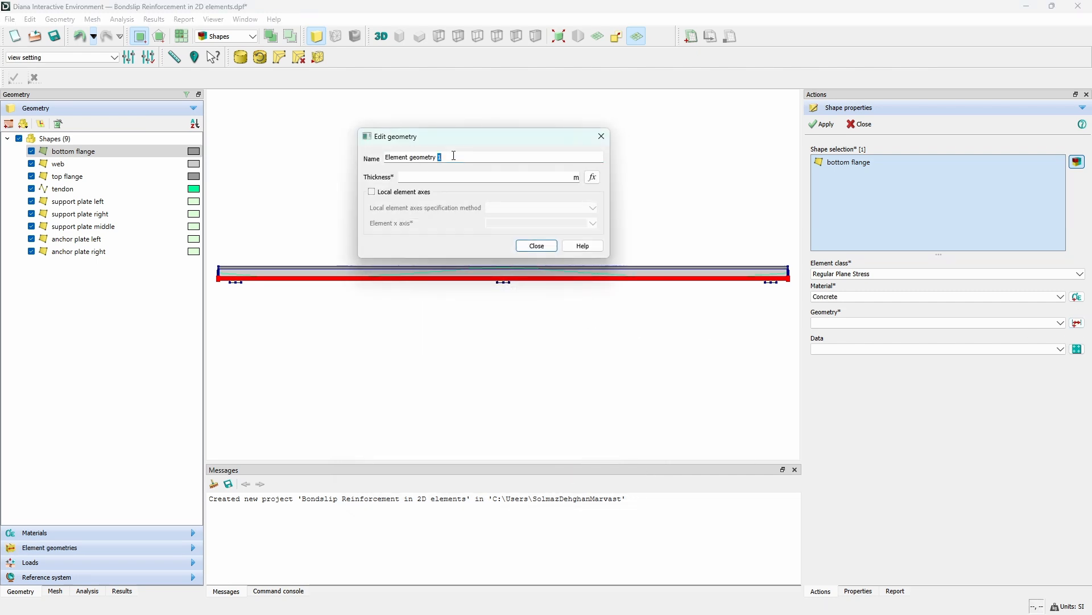
pyautogui.tripleClick(454, 155)
pyautogui.write('Thickness bottom flange')
pyautogui.click(504, 176)
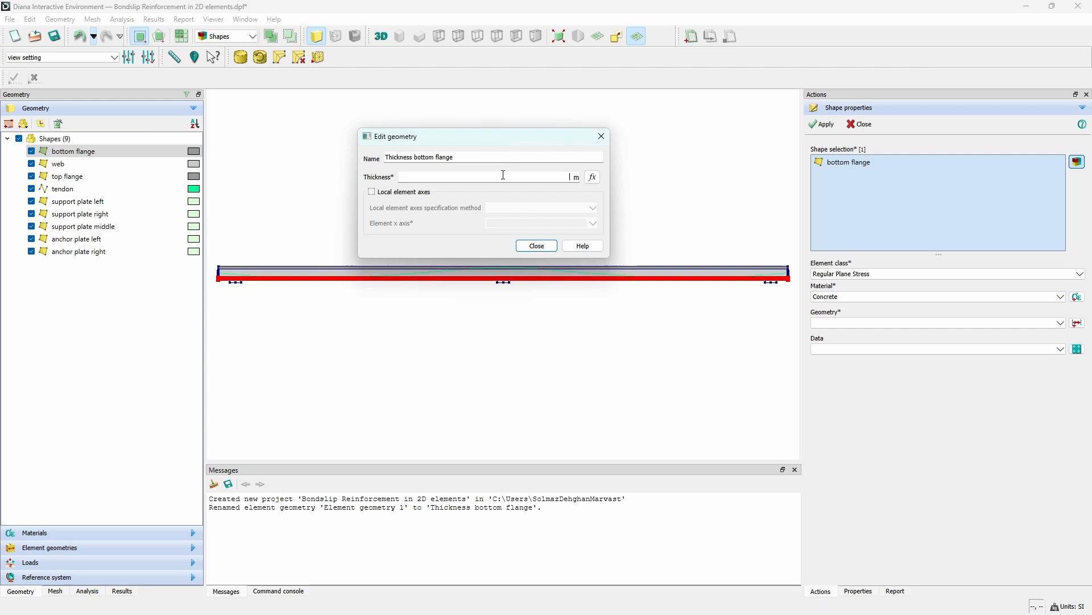
pyautogui.write('0.8')
pyautogui.click(545, 249)
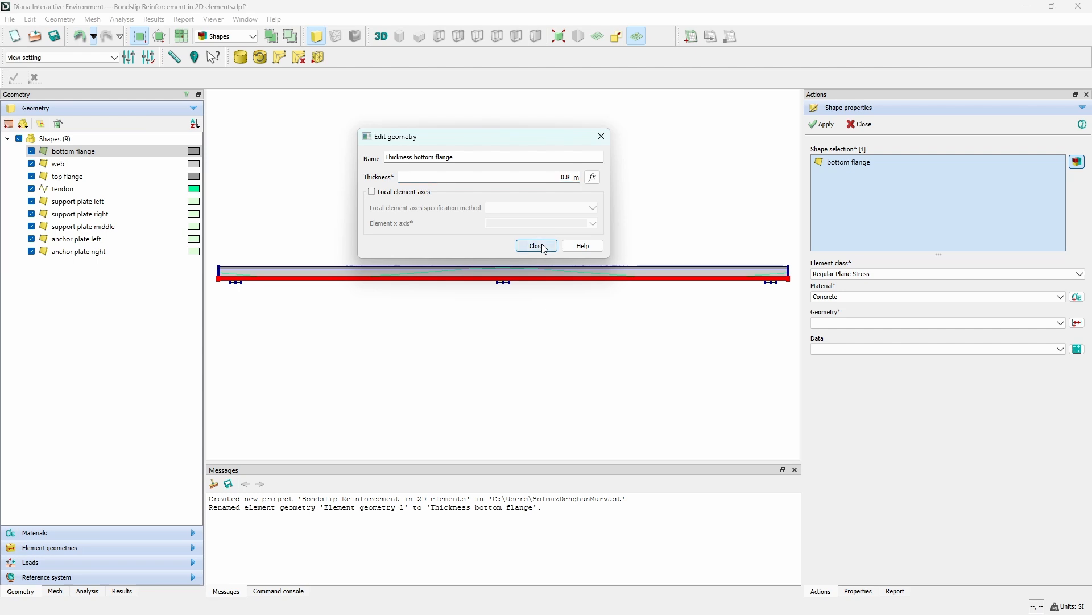
pyautogui.click(824, 125)
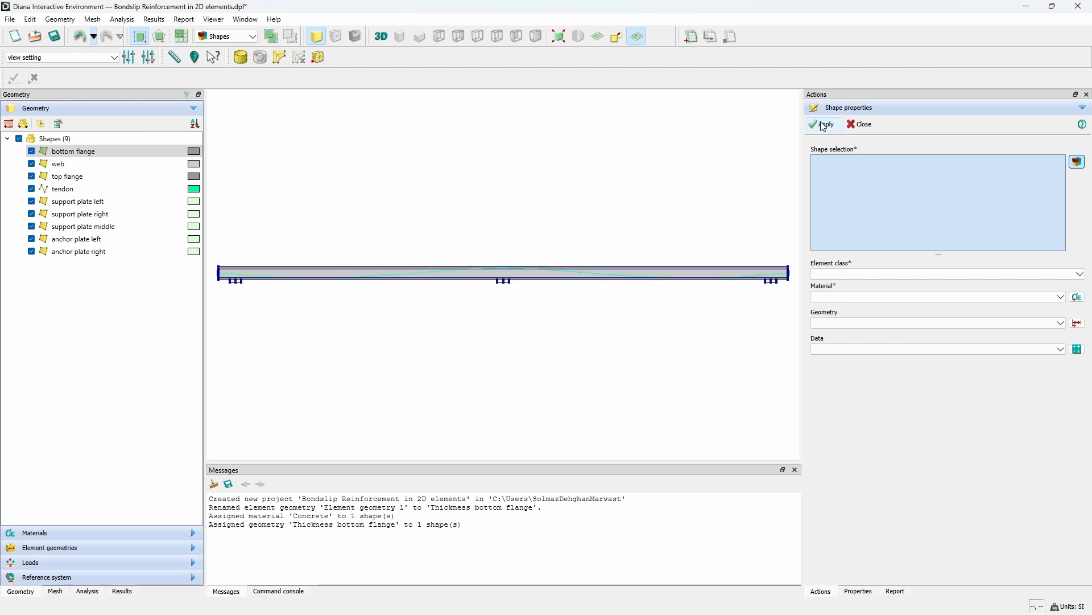
# - Select the web for property assignment with the Regular Plane Stress element class and the Concrete material
pyautogui.click(80, 406)
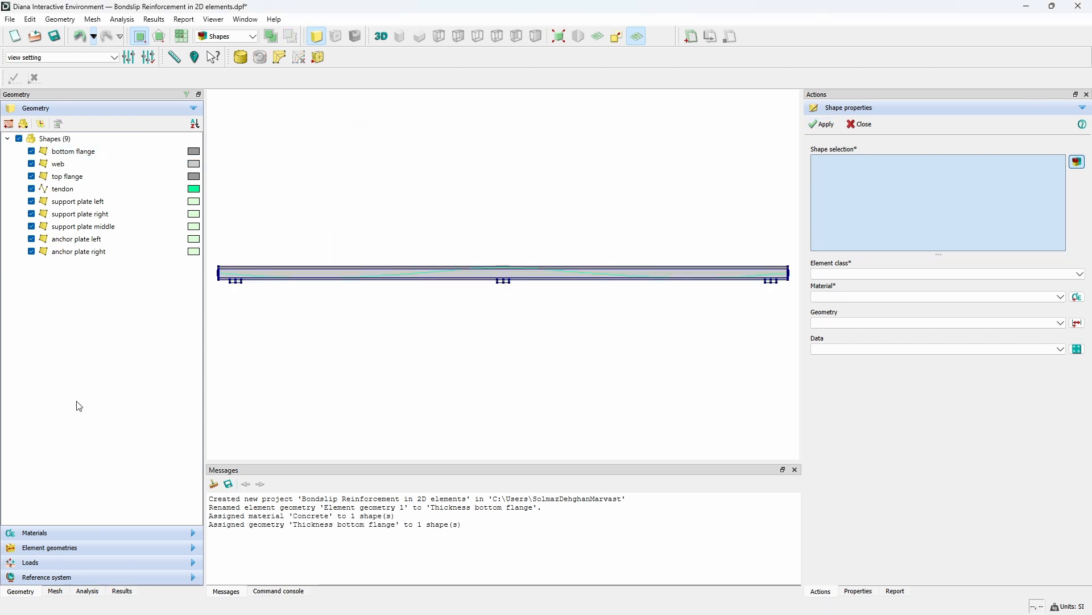
pyautogui.click(77, 164)
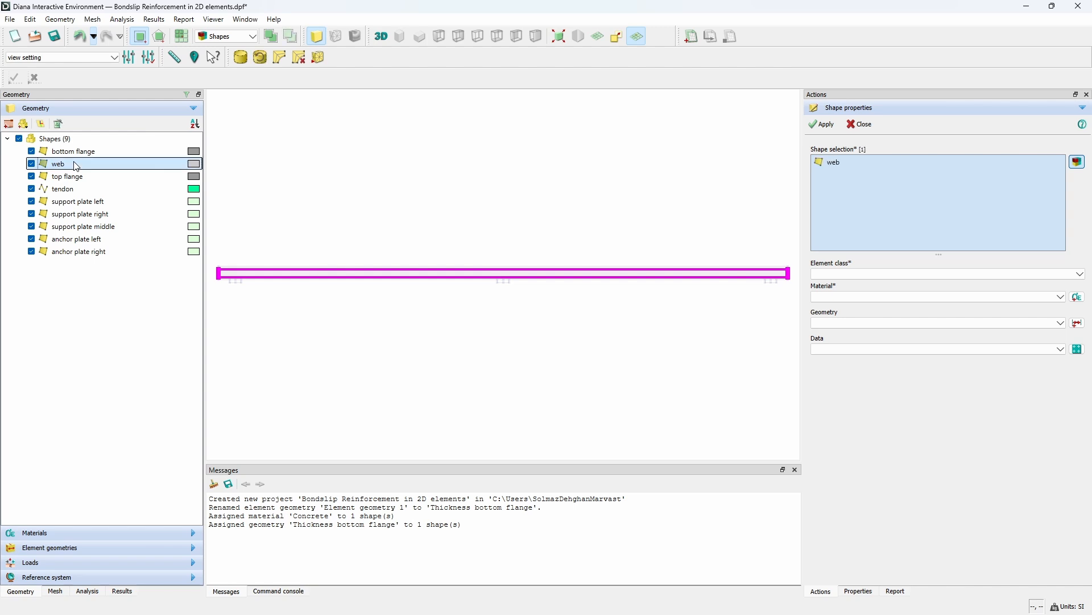
pyautogui.click(849, 273)
pyautogui.click(850, 284)
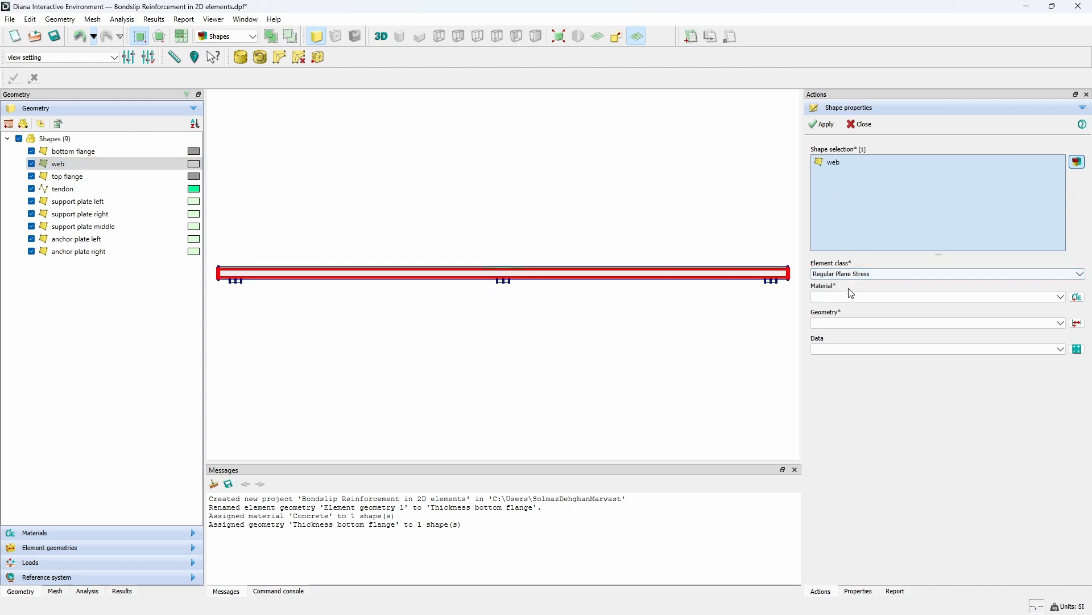
pyautogui.click(854, 297)
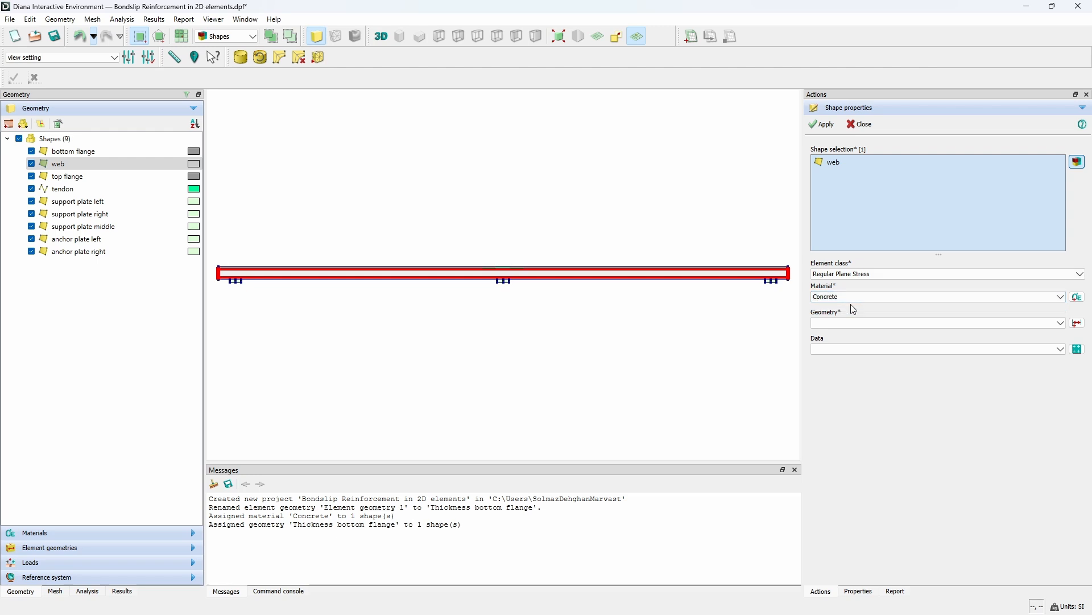
# - Create the element geometry "Thickness web" with a thickness of 0.1 m and apply the properties to the web
pyautogui.click(1078, 323)
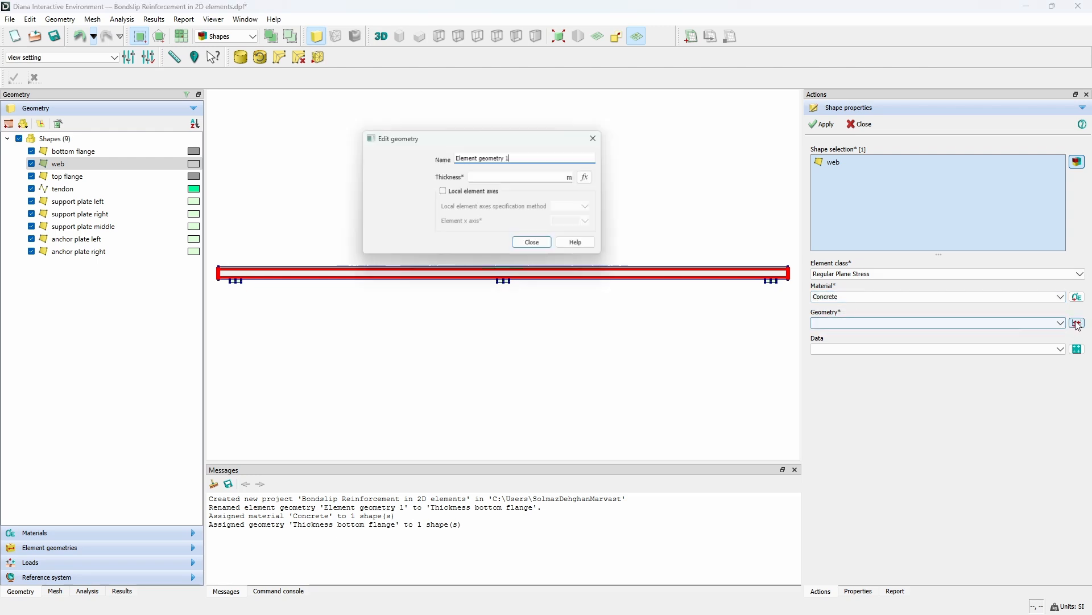
pyautogui.tripleClick(455, 158)
pyautogui.write('We')
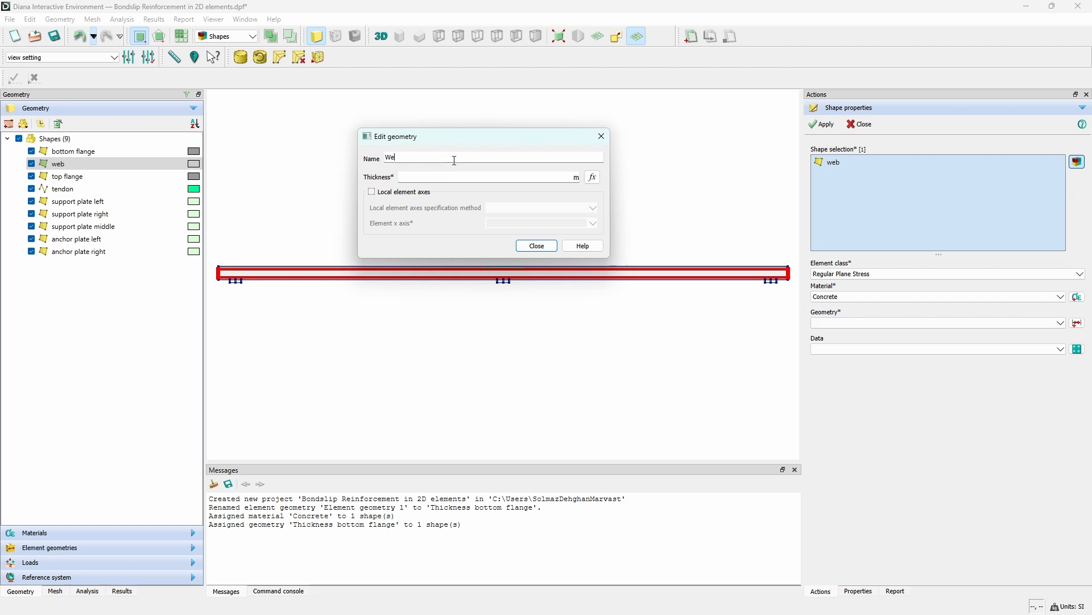
pyautogui.press('BackSpace')
pyautogui.press('BackSpace')
pyautogui.write('Thick')
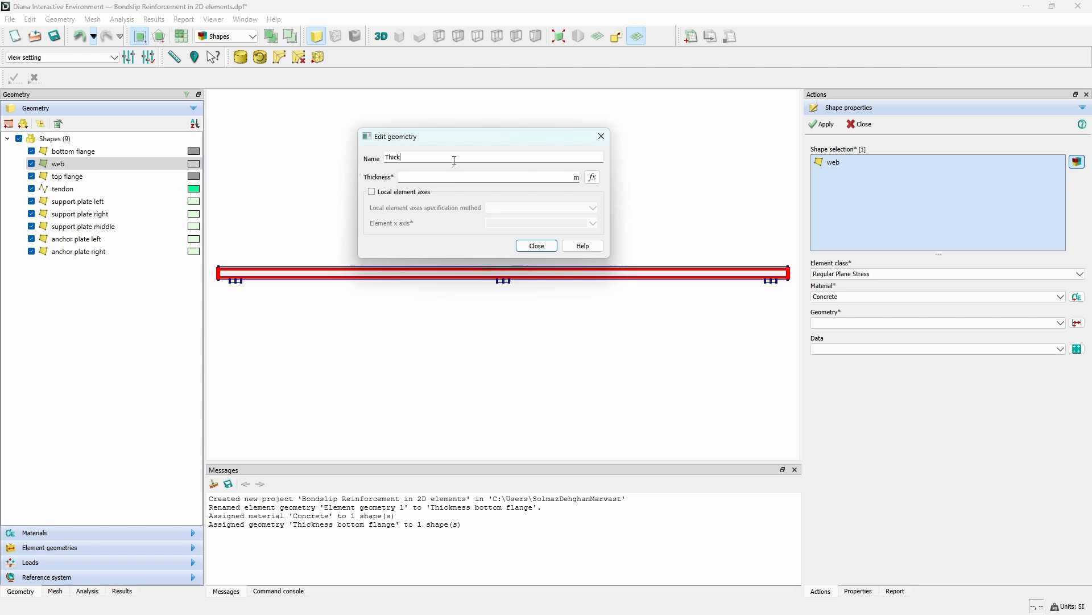
pyautogui.write('ness web')
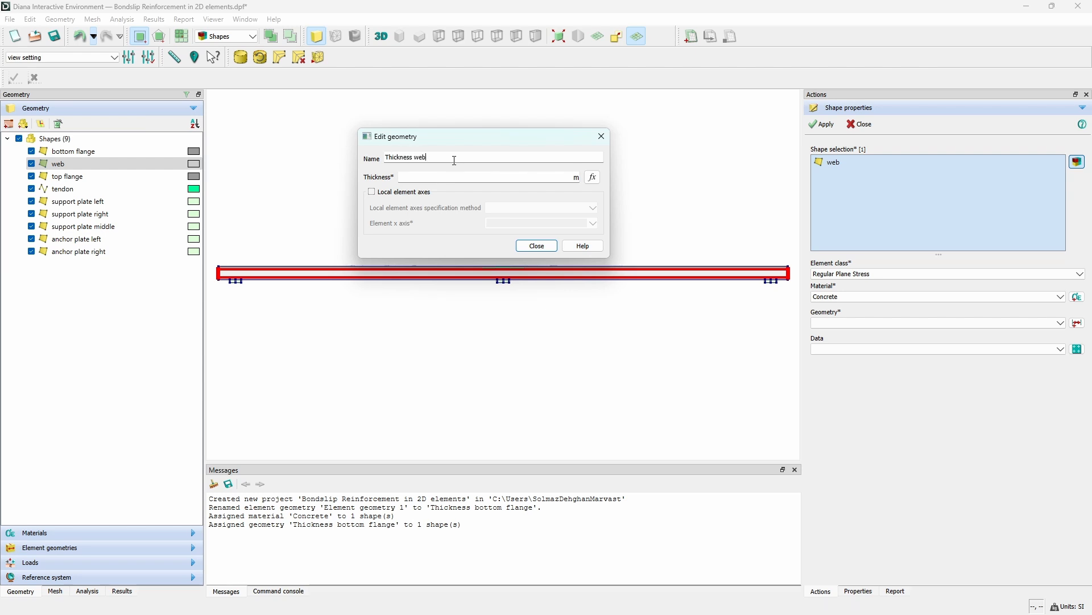
pyautogui.click(463, 177)
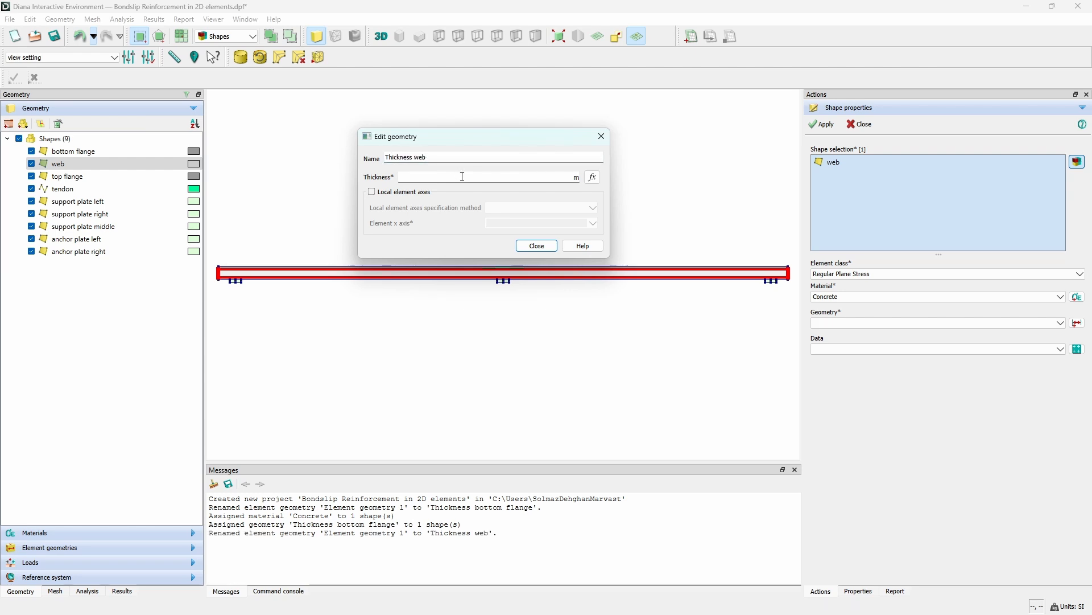
pyautogui.write('0.')
pyautogui.write('1')
pyautogui.click(536, 246)
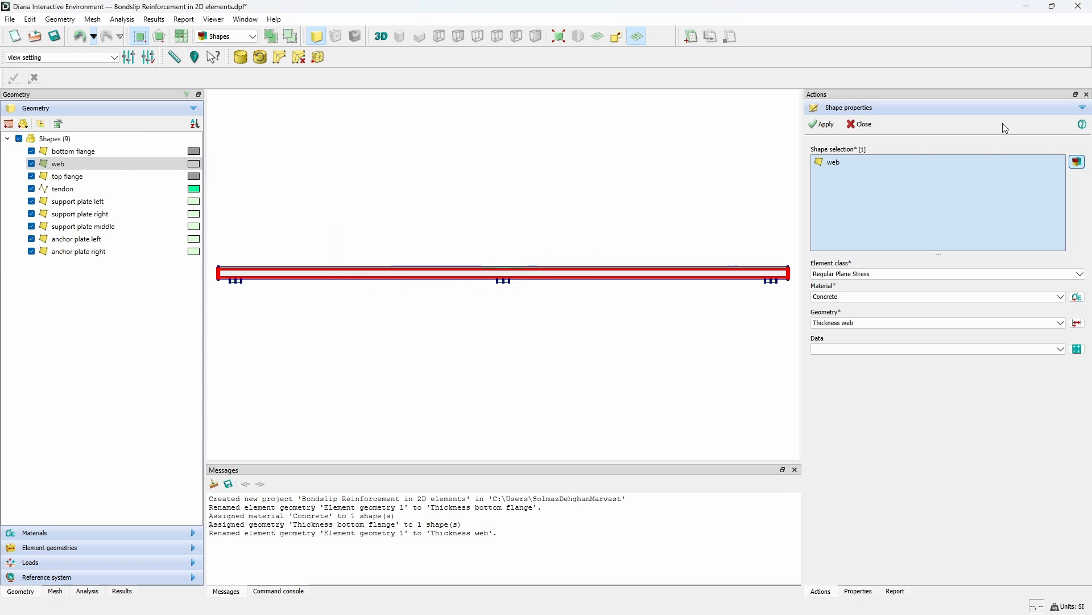
pyautogui.click(823, 124)
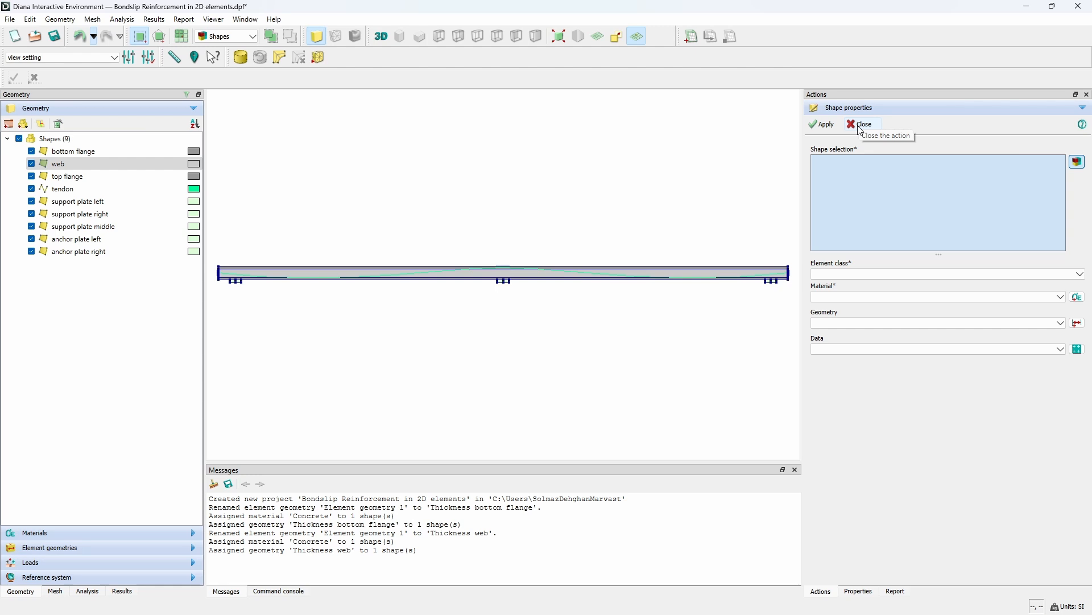
# - Select the top flange for property assignment with the Regular Plane Stress element class and the Concrete material
pyautogui.click(74, 177)
pyautogui.click(882, 275)
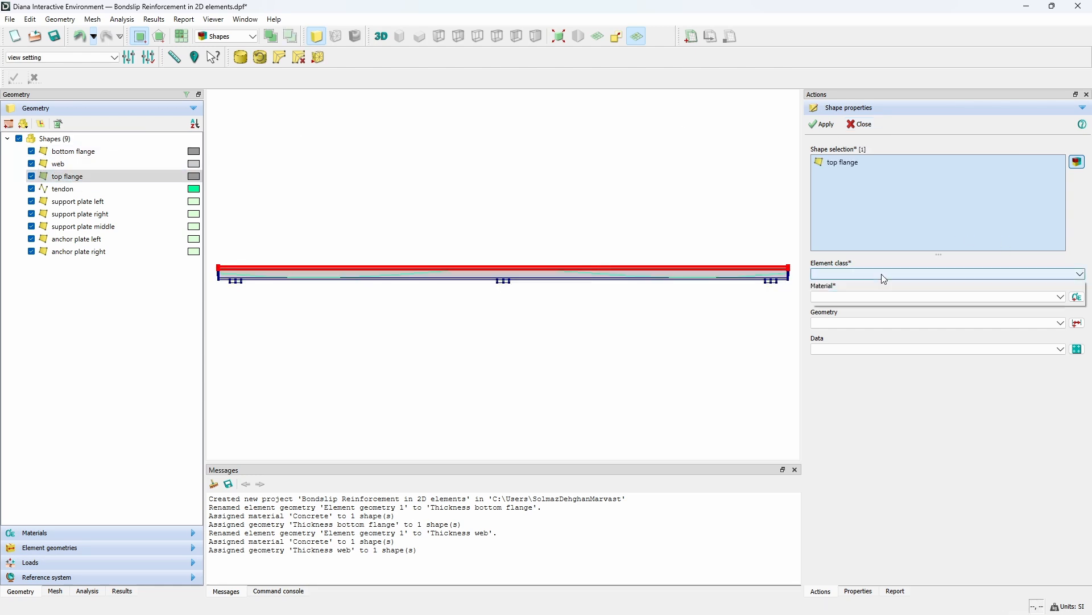
pyautogui.click(881, 284)
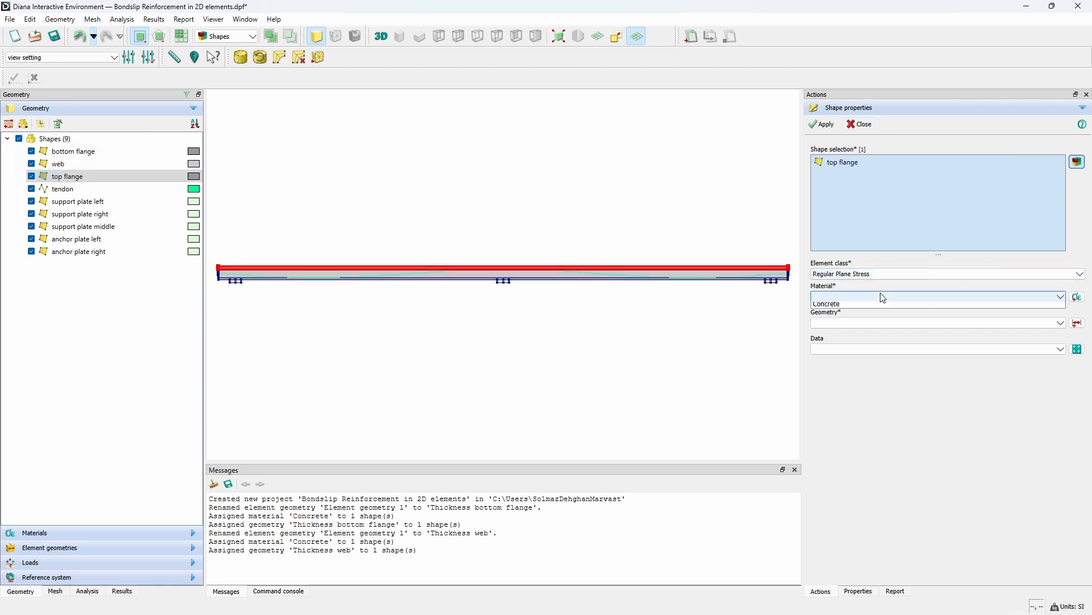
# - Create a new element geometry for the top flange and name it "Thickness top flange"
pyautogui.click(1077, 323)
pyautogui.doubleClick(470, 162)
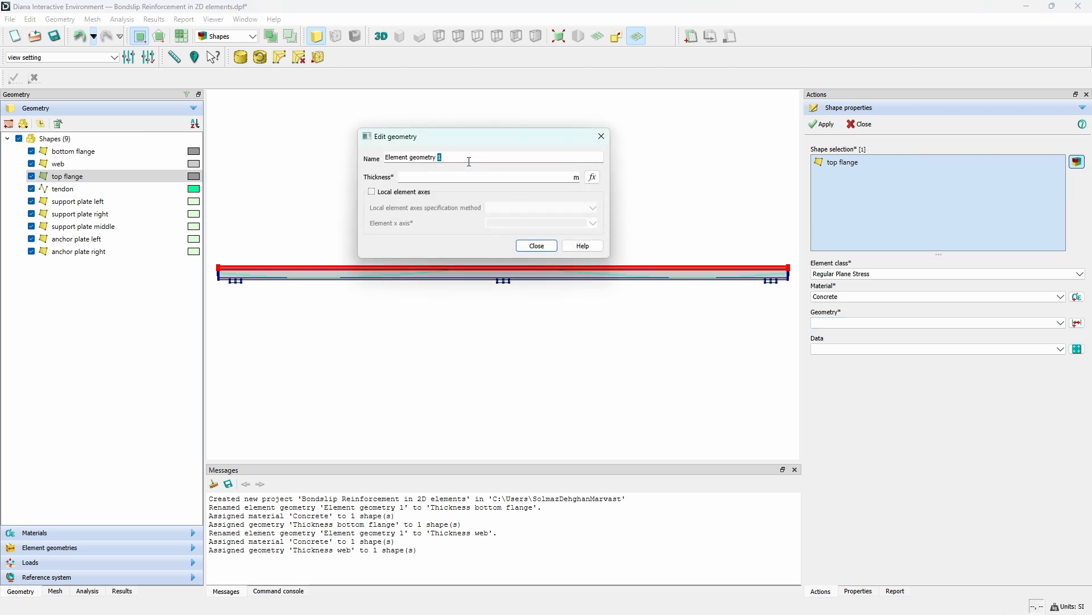
pyautogui.write('Thanickness')
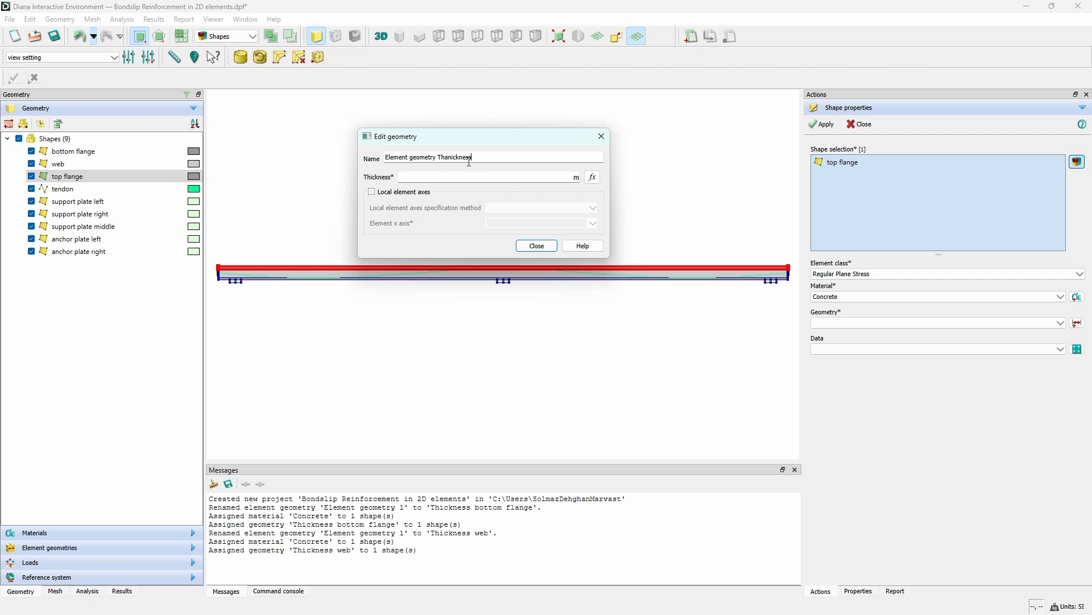
pyautogui.press('BackSpace')
pyautogui.press('BackSpace')
pyautogui.press('BackSpace')
pyautogui.press('BackSpace')
pyautogui.press('BackSpace')
pyautogui.press('BackSpace')
pyautogui.press('BackSpace')
pyautogui.press('BackSpace')
pyautogui.press('BackSpace')
pyautogui.press('BackSpace')
pyautogui.press('BackSpace')
pyautogui.press('BackSpace')
pyautogui.press('BackSpace')
pyautogui.press('BackSpace')
pyautogui.press('BackSpace')
pyautogui.press('BackSpace')
pyautogui.press('BackSpace')
pyautogui.press('BackSpace')
pyautogui.press('BackSpace')
pyautogui.press('BackSpace')
pyautogui.write('Thickness top flange')
# - Set the top flange's thickness to 0.5 m, apply the properties to the shape and finish the shape property assignment
pyautogui.click(514, 178)
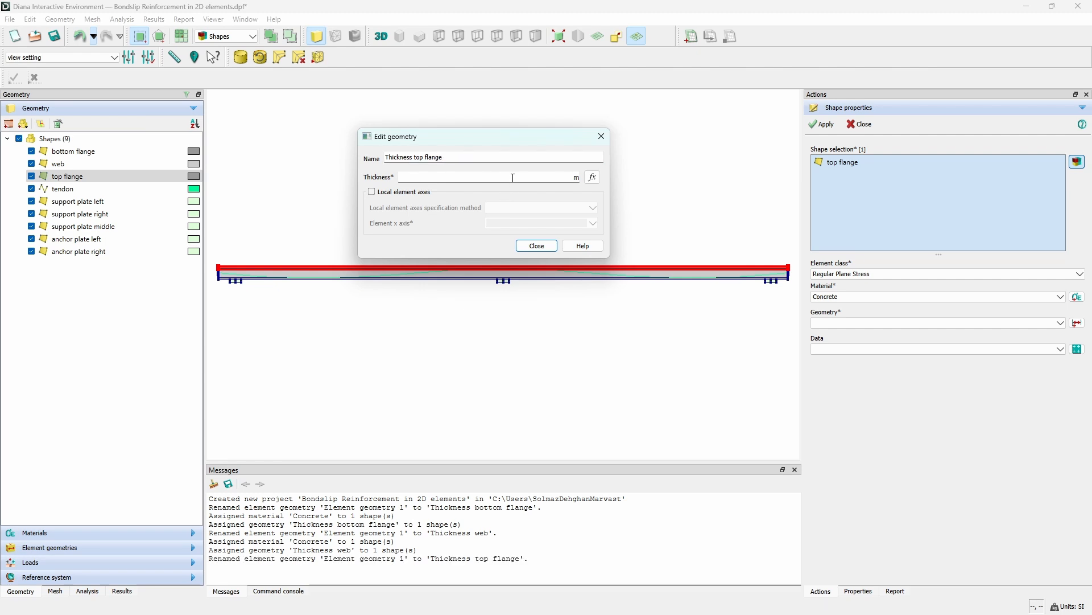
pyautogui.write('0.5')
pyautogui.click(536, 246)
pyautogui.click(819, 125)
pyautogui.click(862, 124)
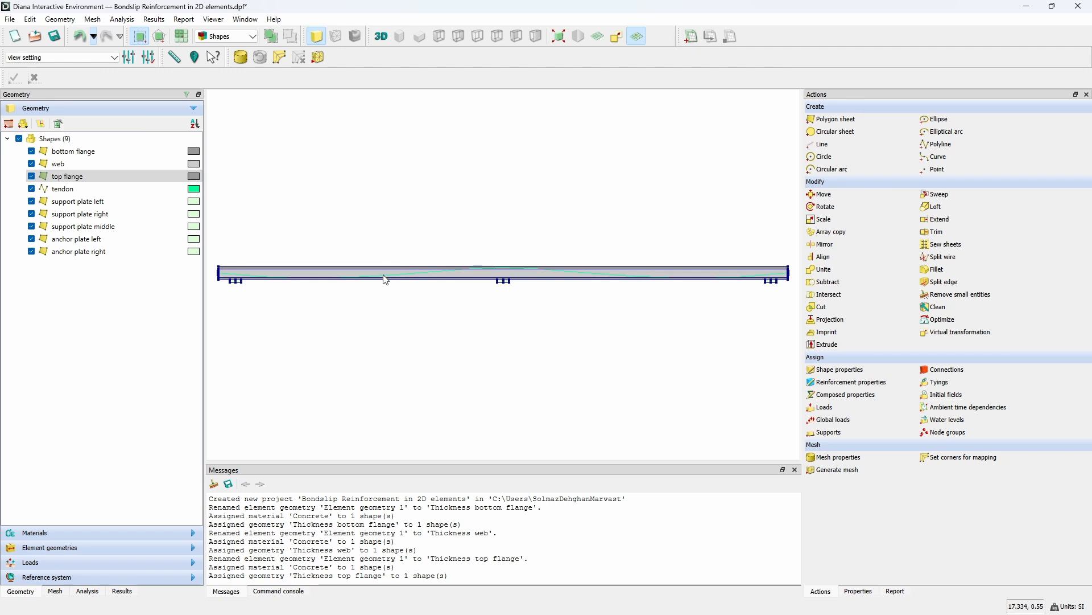
# - Open the reinforcement properties of the tendon and set its type to Truss bond-slip bar
pyautogui.click(65, 192)
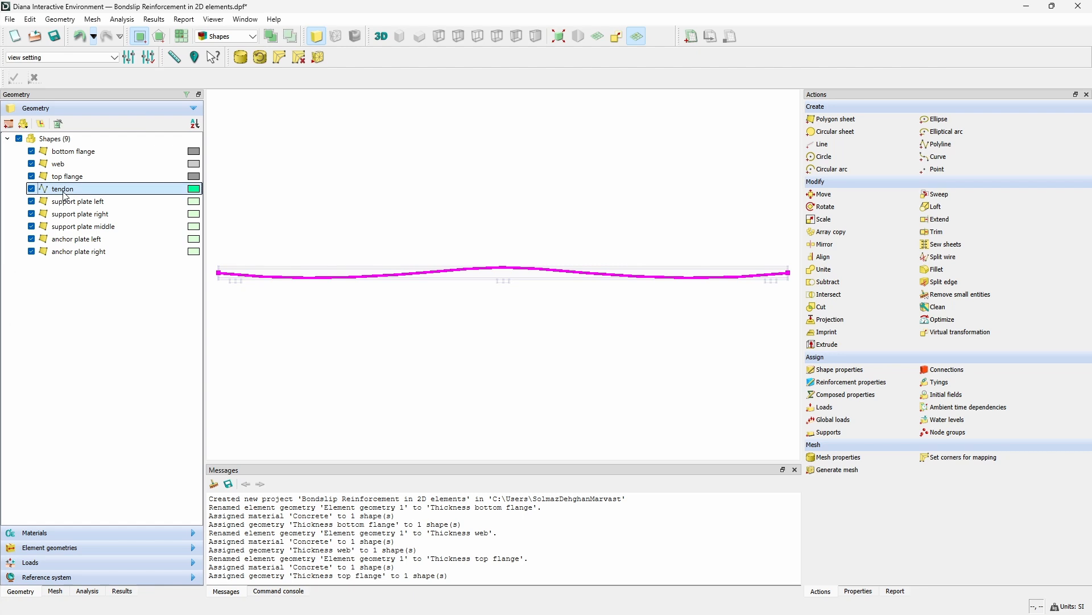
pyautogui.click(847, 383)
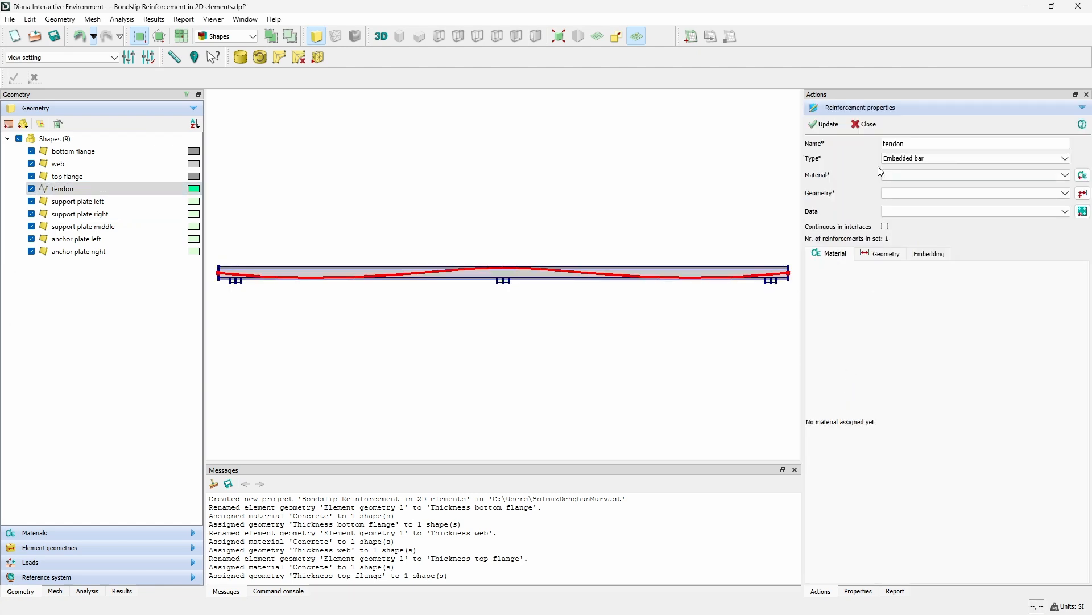
pyautogui.click(911, 160)
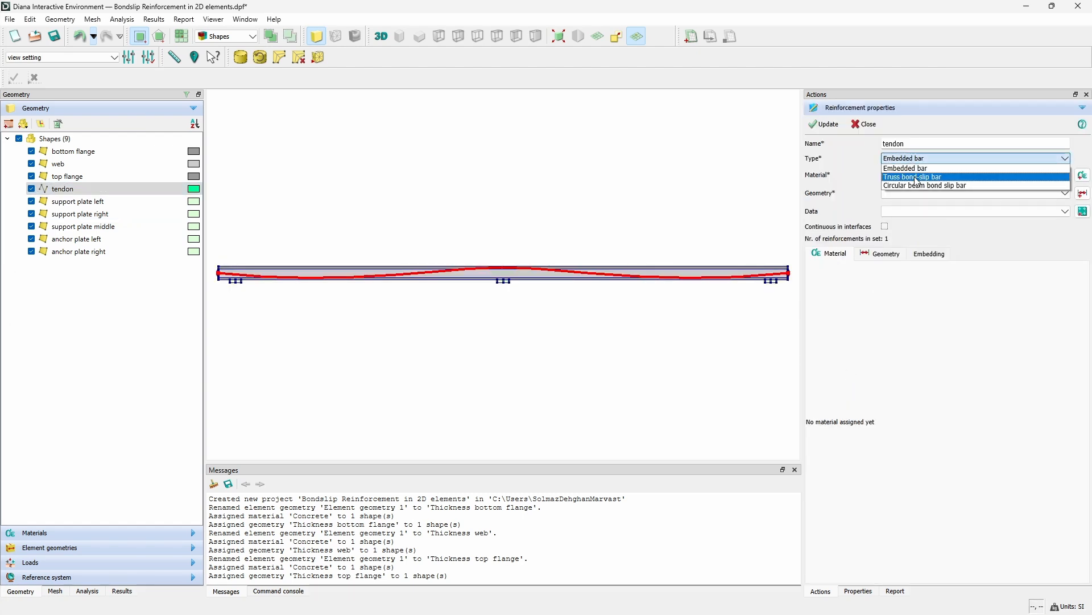
pyautogui.click(914, 177)
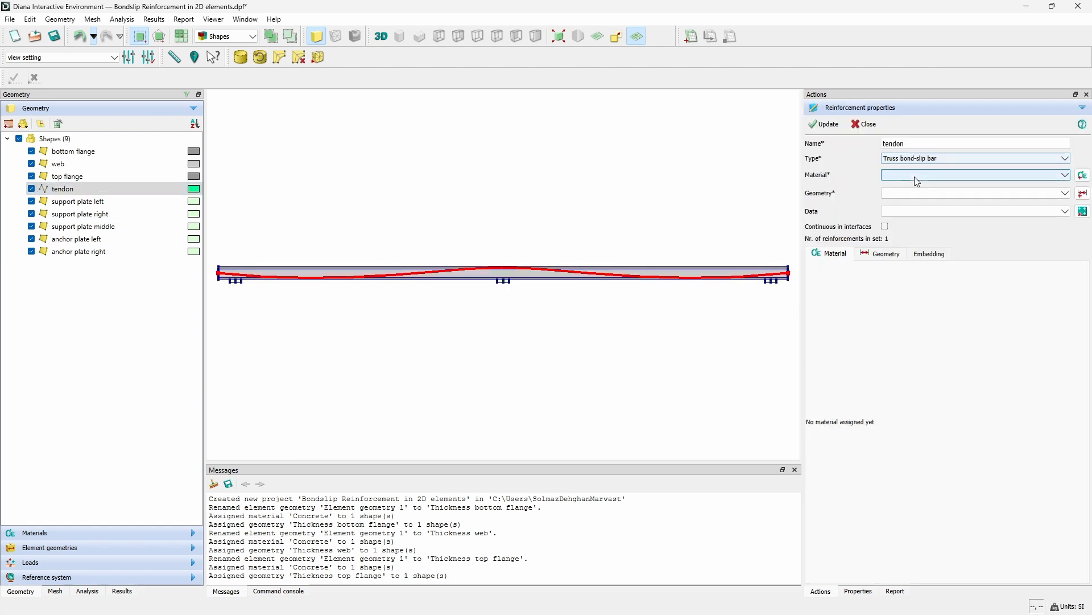
# - Add a bond-slip reinforcement material named "Weak Bond" for the tendon
pyautogui.click(1084, 175)
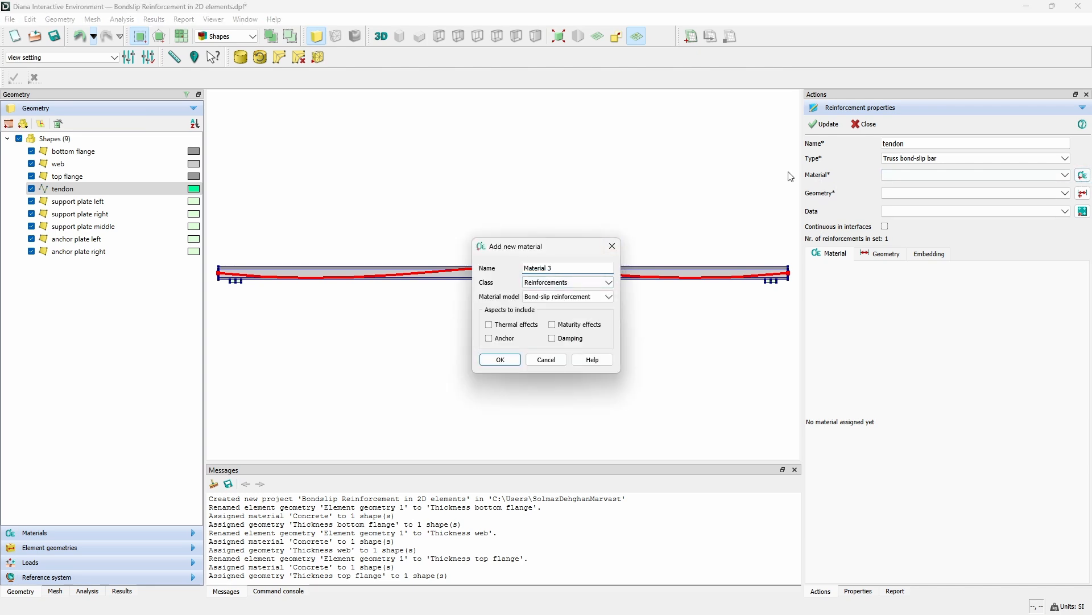
pyautogui.tripleClick(563, 268)
pyautogui.write('Weak Bond')
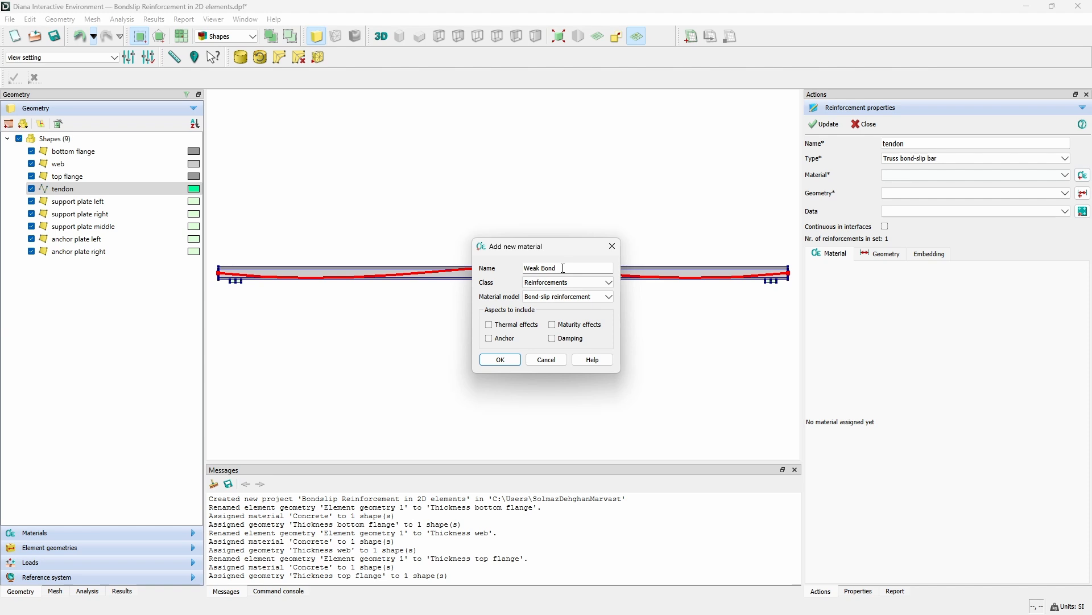
pyautogui.click(510, 358)
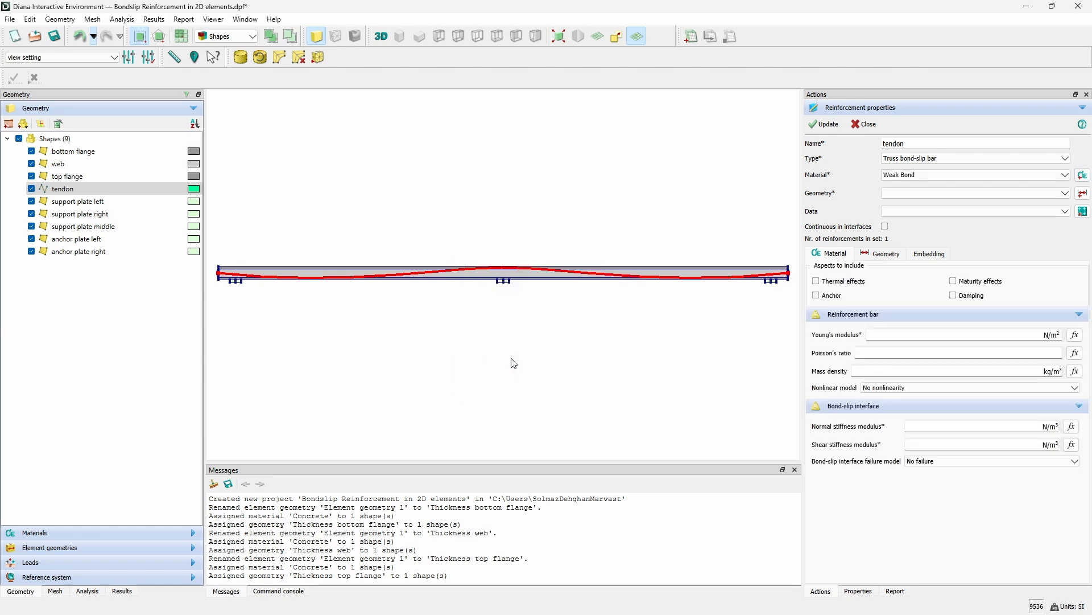
# - Set the reinforcement bar's Young's modulus to 2.1e11 N/m² and its mass density to 7850 kg/m³
pyautogui.click(947, 336)
pyautogui.write('2.1e11')
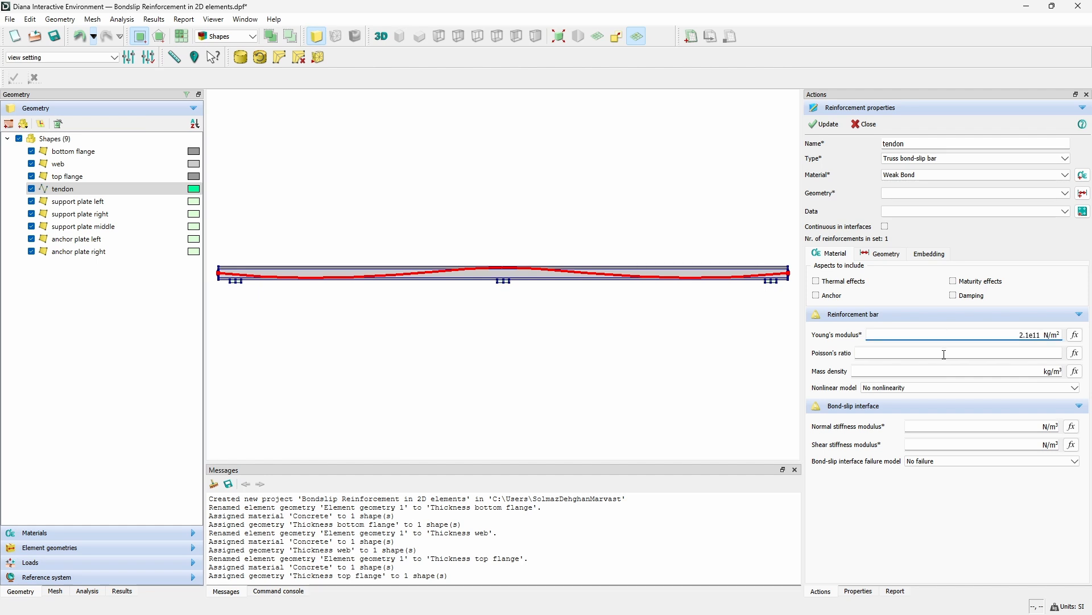
pyautogui.click(946, 374)
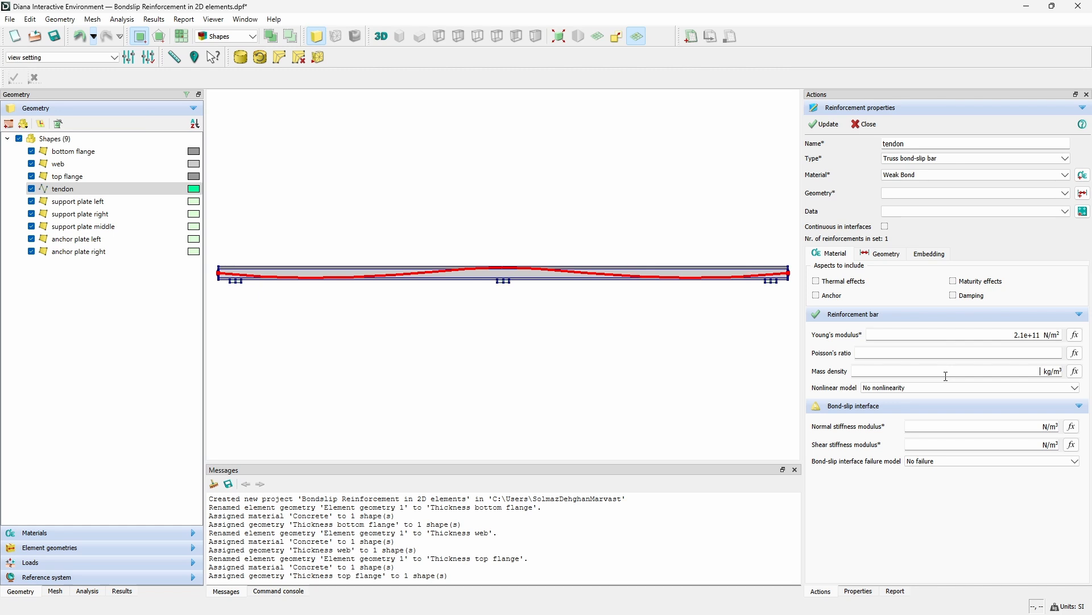
pyautogui.write('7850')
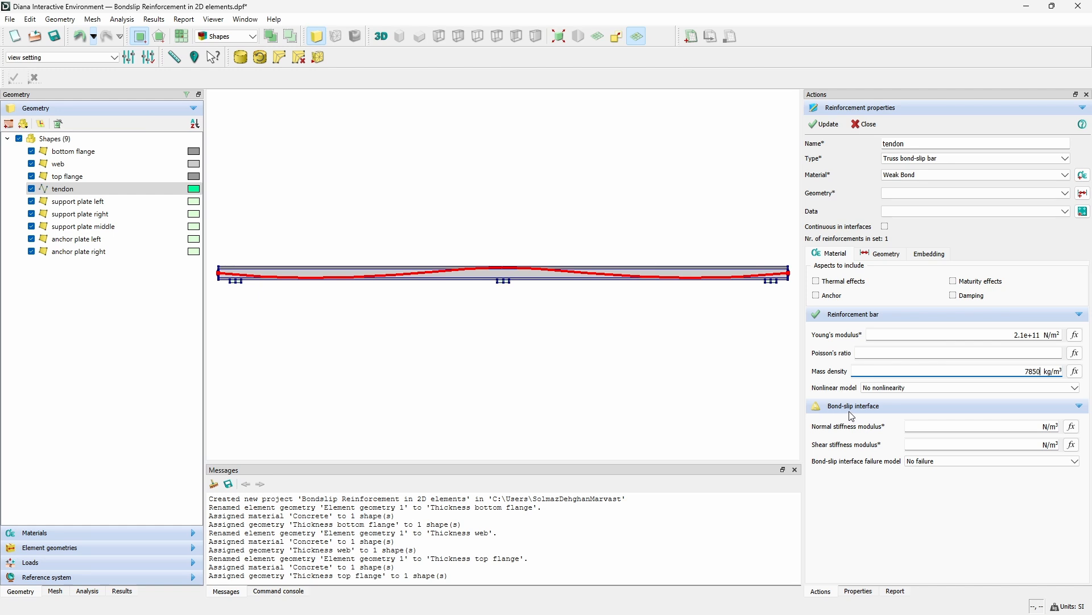
# - Set the bond-slip interface's normal stiffness modulus to 1e12 N/m³ and its shear stiffness modulus to 2e6 N/m³
pyautogui.click(983, 427)
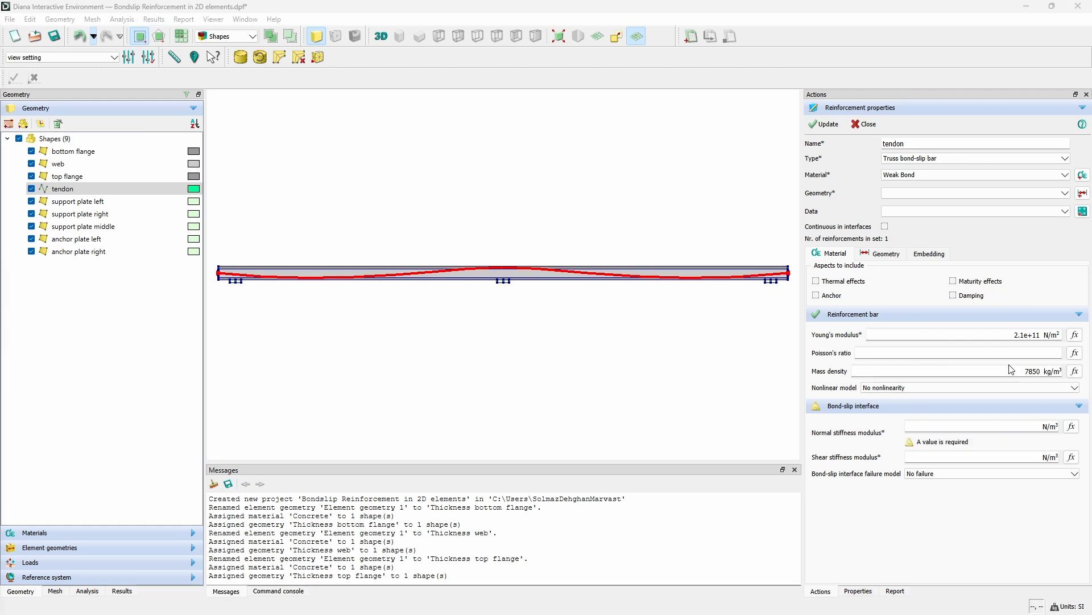
pyautogui.click(995, 425)
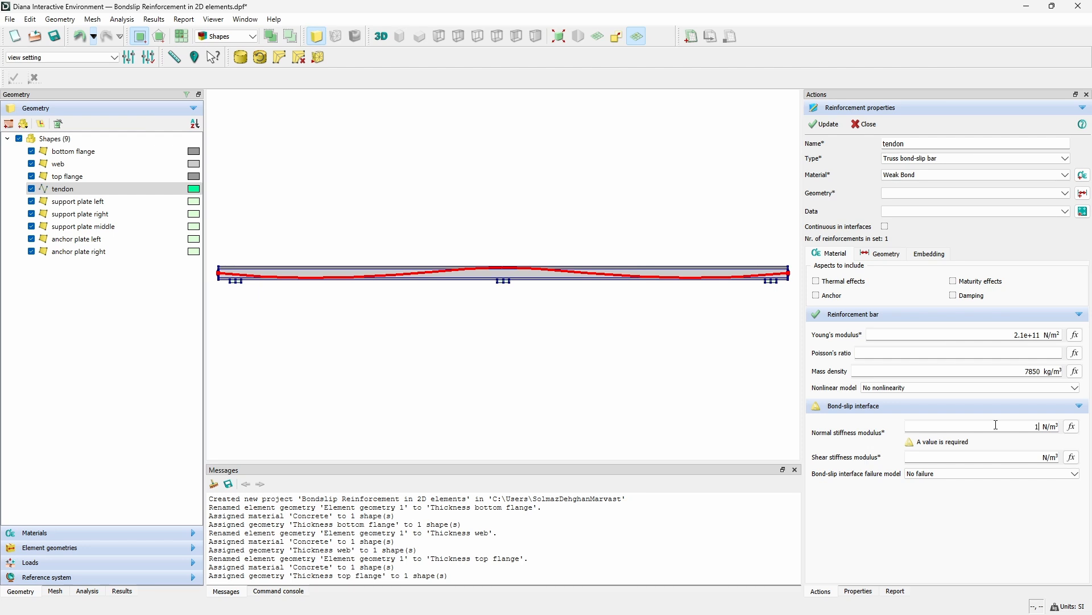
pyautogui.write('1e12')
pyautogui.click(1007, 456)
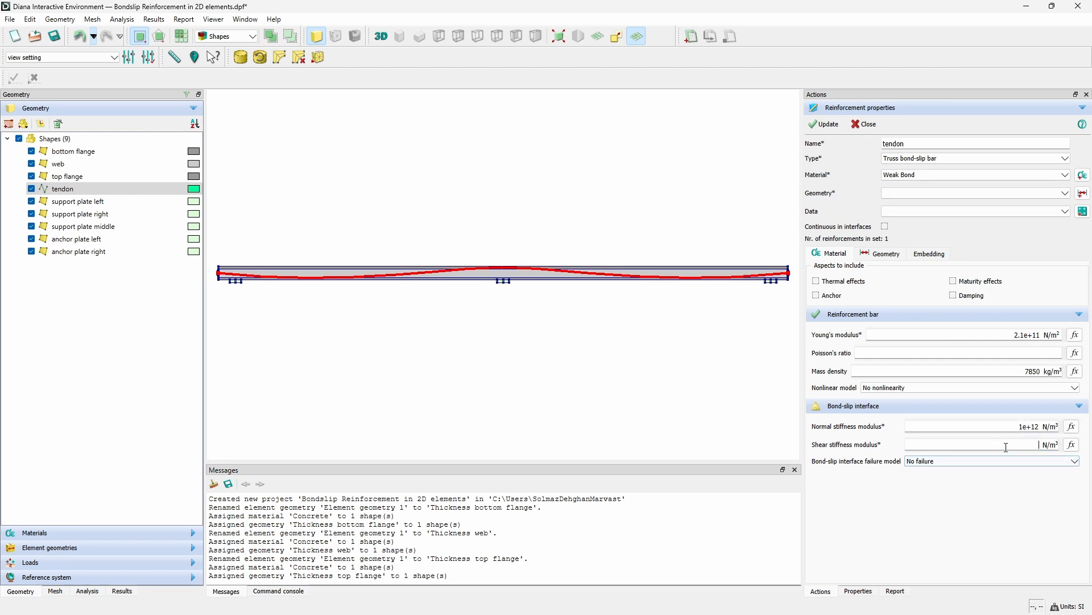
pyautogui.write('2')
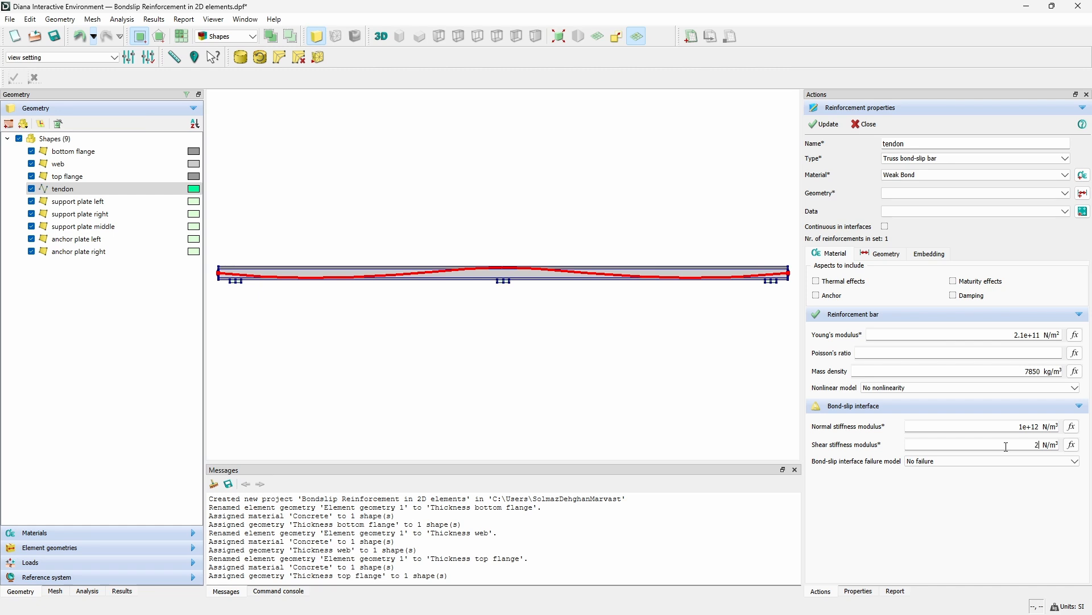
pyautogui.write('e6')
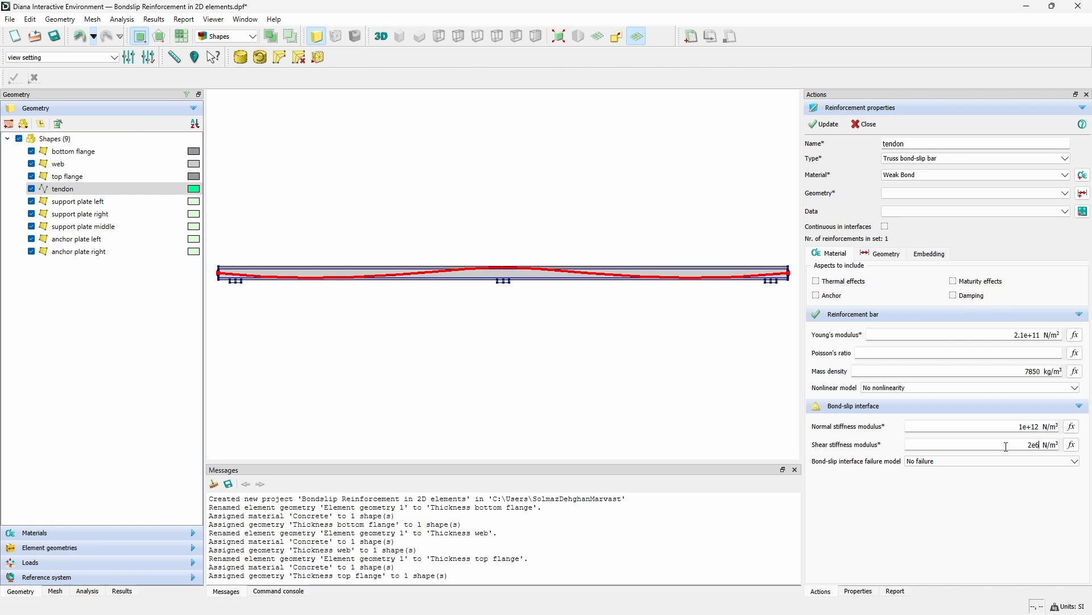
# - Use the Cubic bond-slip function by Doerr with parameter c 20 N/m² and plateau-start shear slip 10 m, resetting state parameters on material change
pyautogui.click(925, 463)
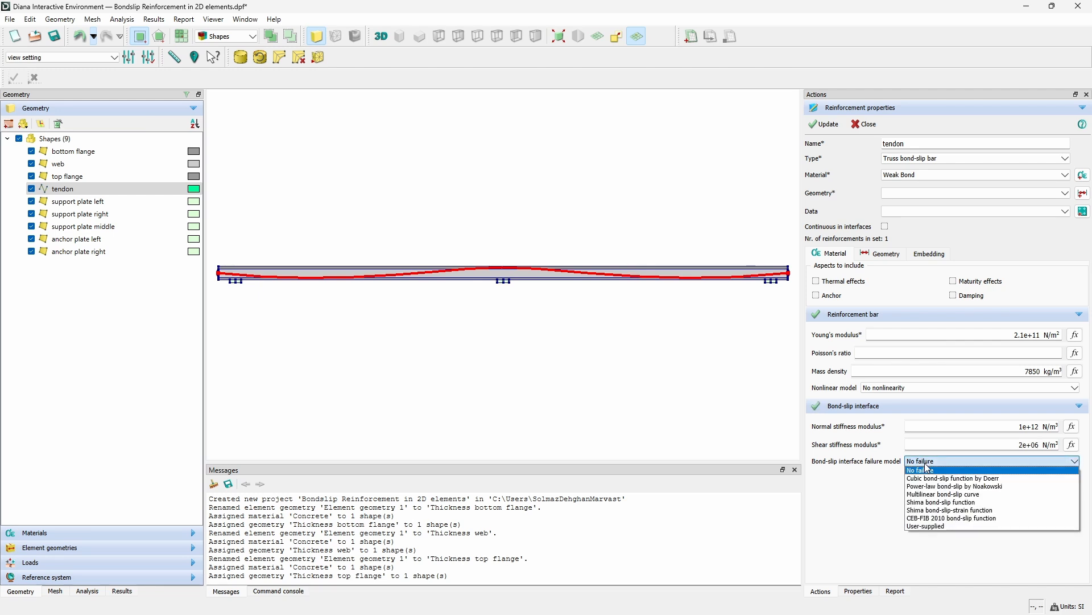
pyautogui.click(932, 479)
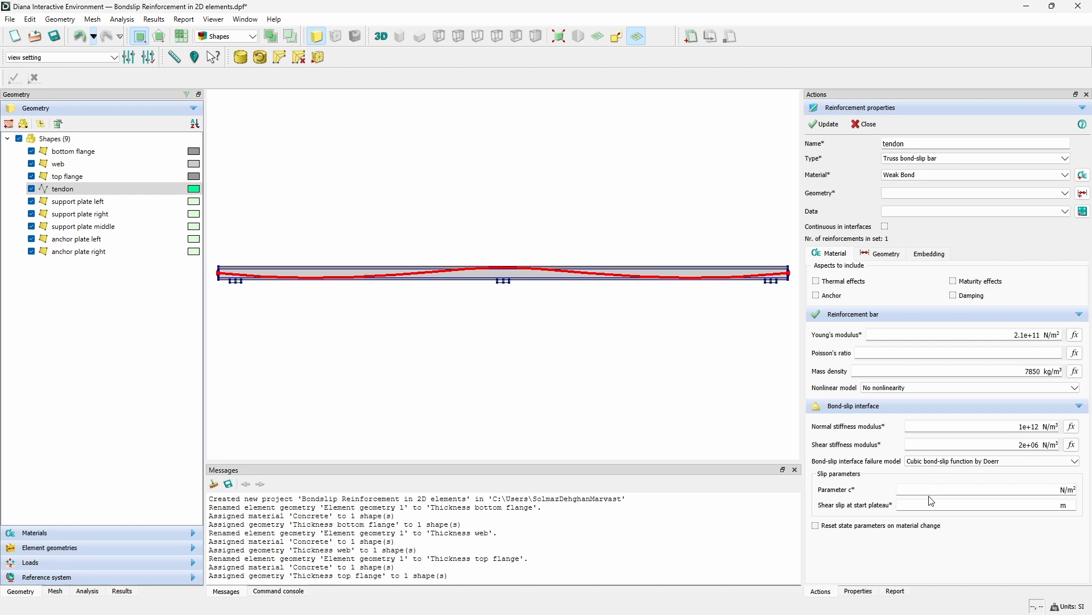
pyautogui.click(949, 490)
pyautogui.write('20')
pyautogui.click(965, 505)
pyautogui.write('10')
pyautogui.click(817, 527)
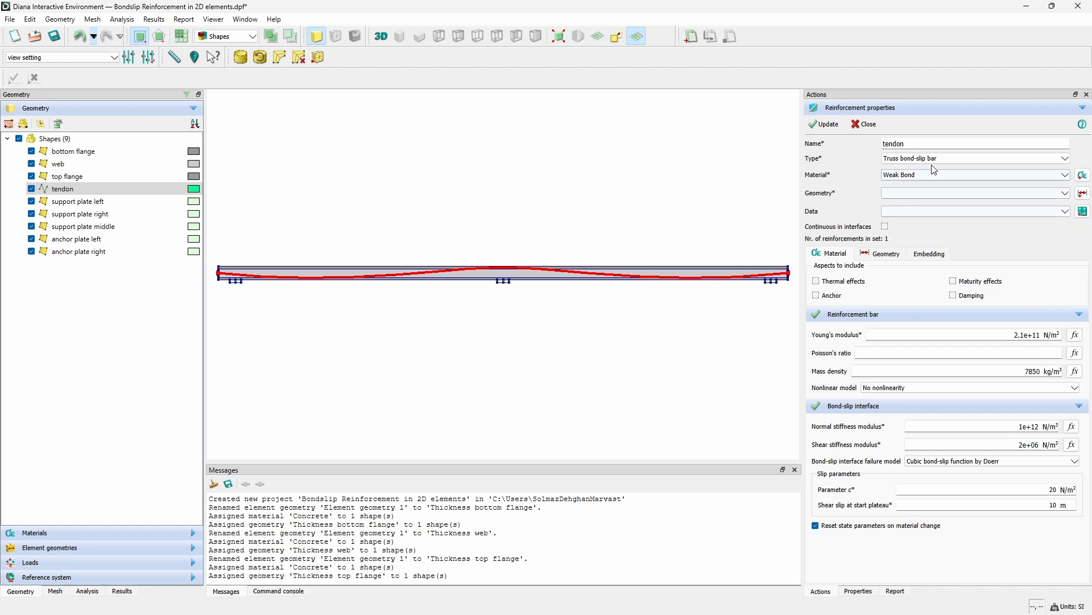
# - Add a new element geometry named "Truss bondslip" for the tendon reinforcement
pyautogui.click(1083, 194)
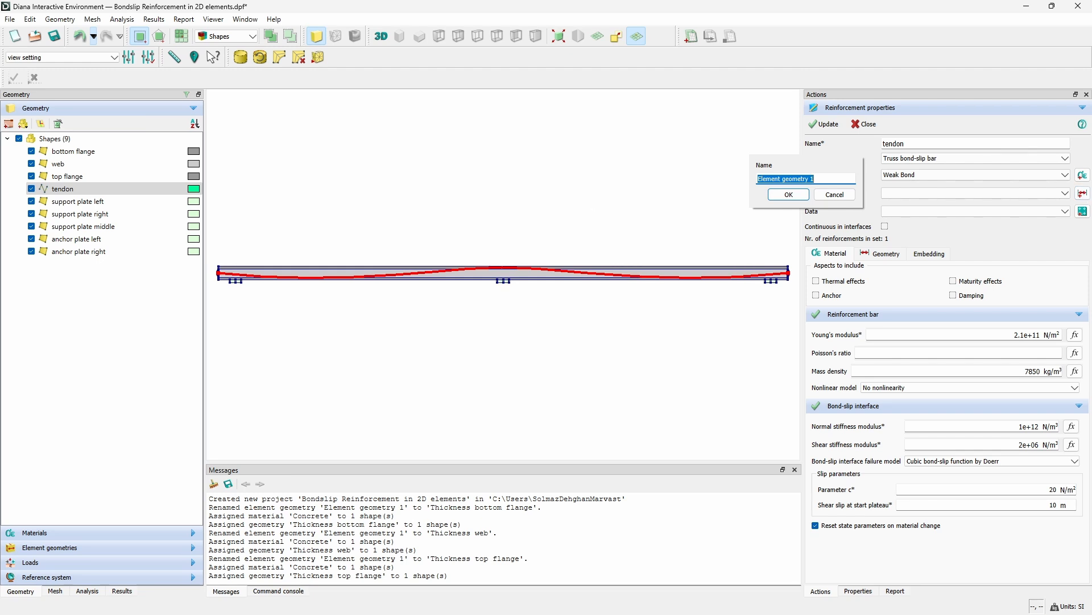
pyautogui.press('Return')
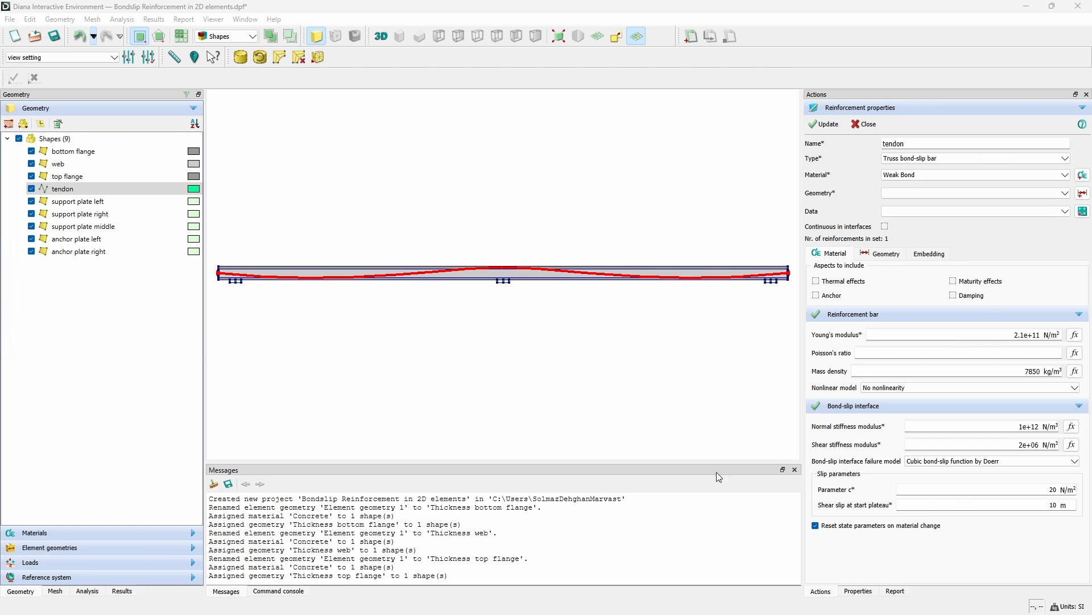
pyautogui.click(1083, 193)
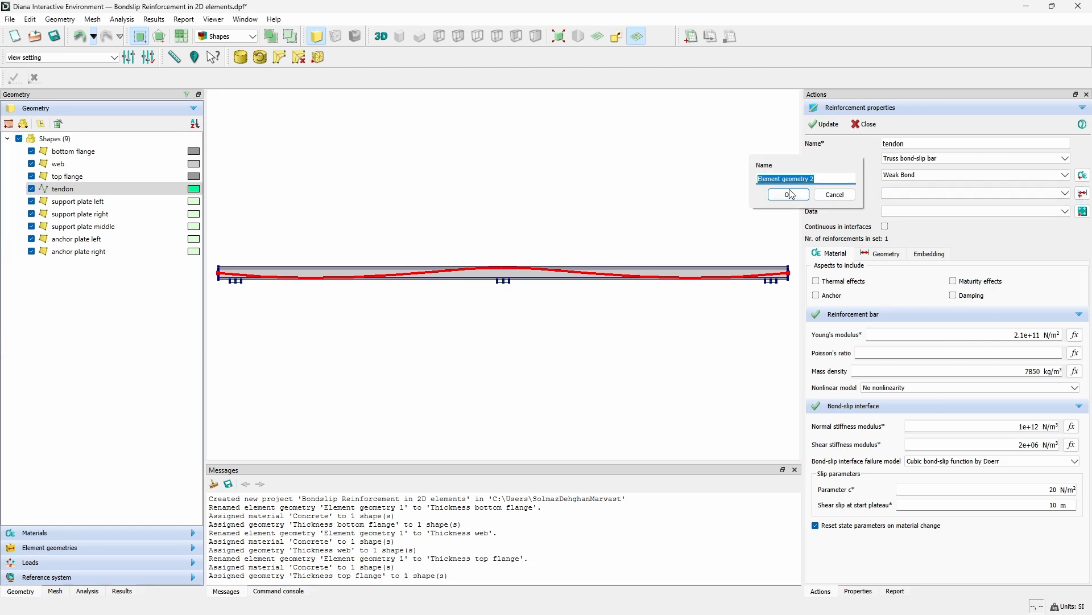
pyautogui.write('Truss ')
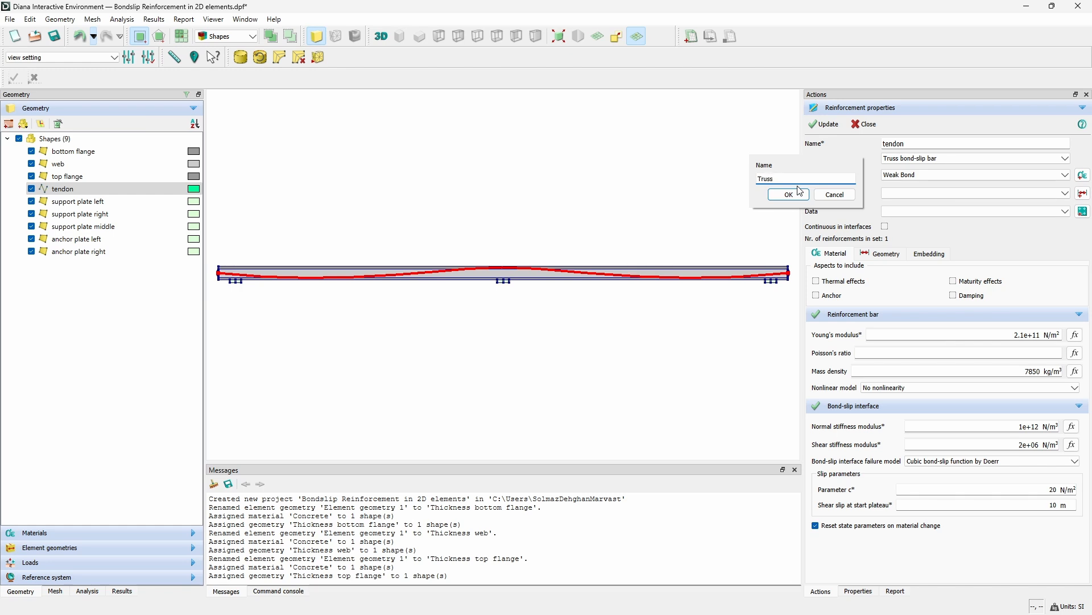
pyautogui.write('bondslip')
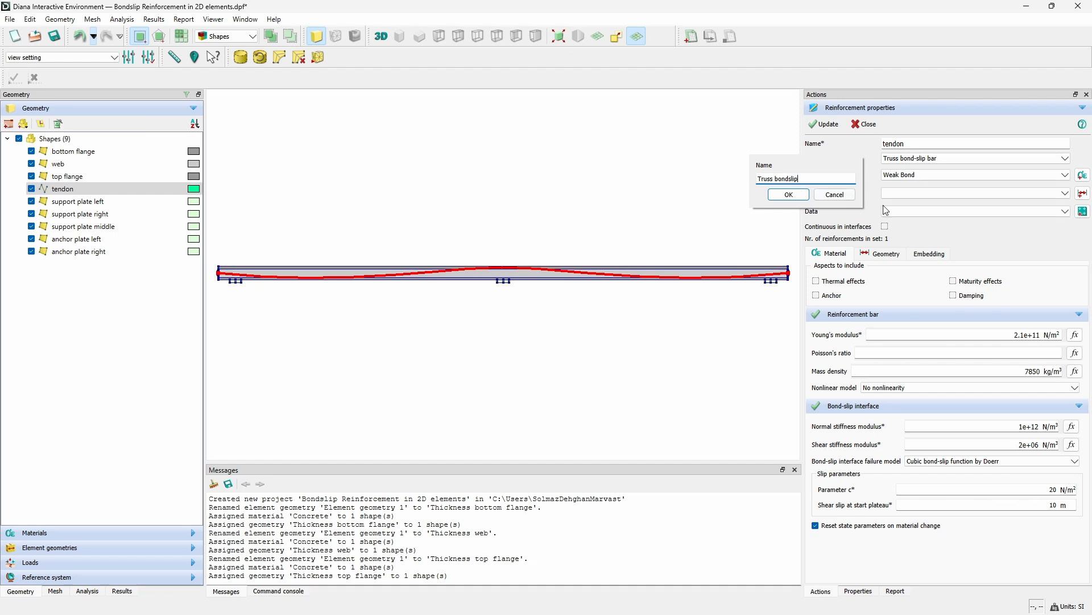
pyautogui.click(799, 194)
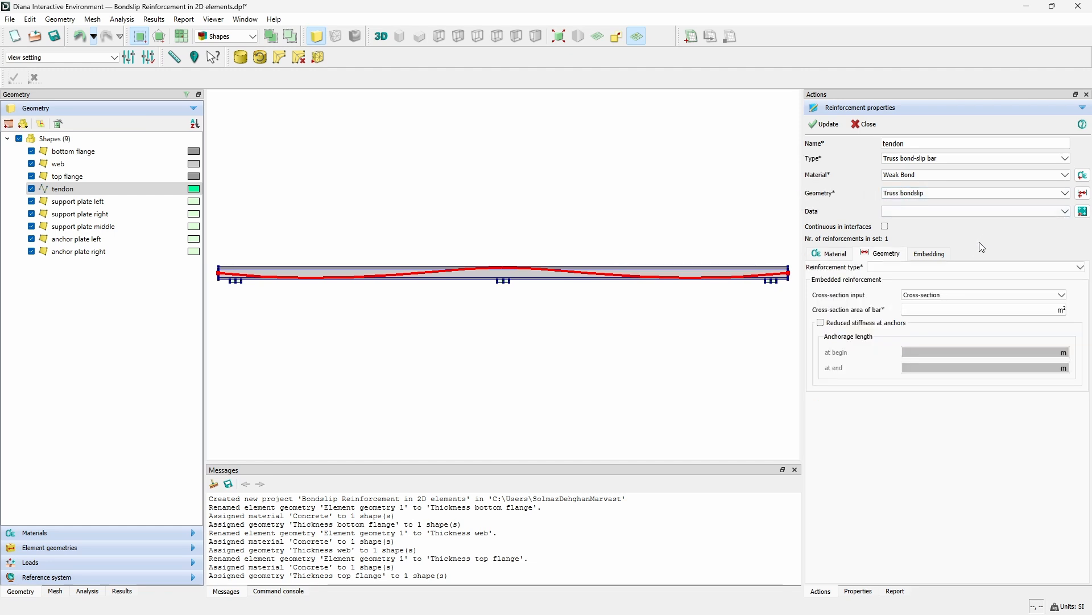
# - Set the tendon geometry to Truss bond-slip with a bar diameter of 0.06 m and apply the reinforcement properties
pyautogui.click(974, 272)
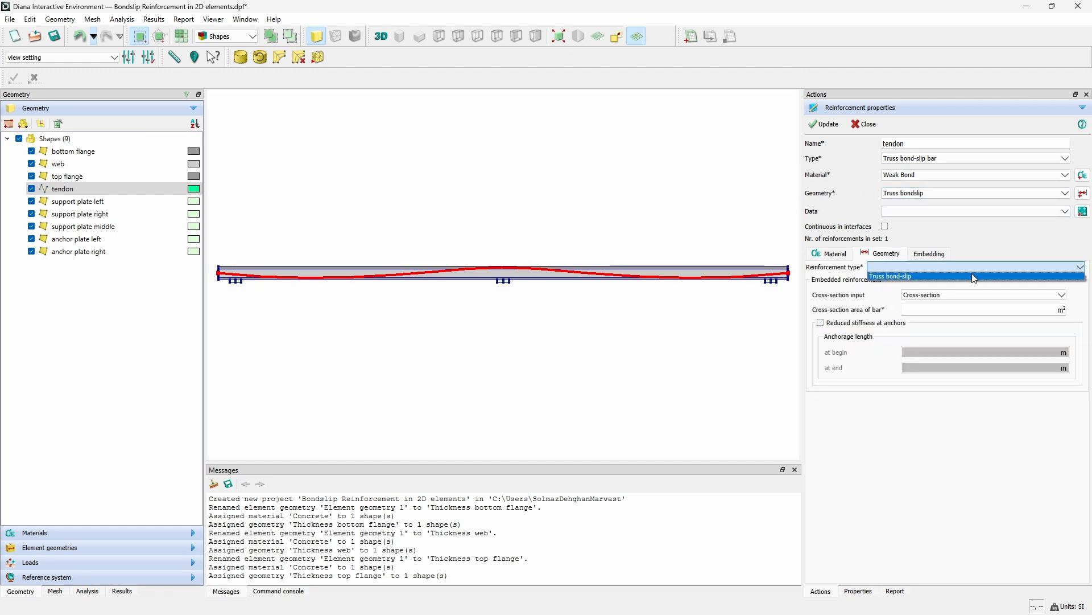
pyautogui.click(974, 276)
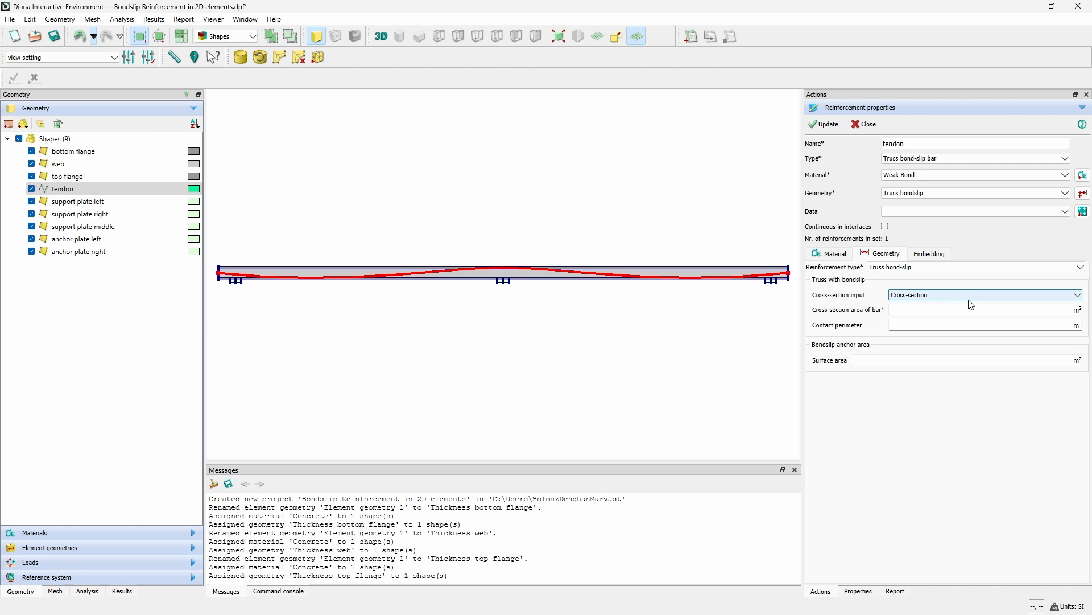
pyautogui.click(968, 297)
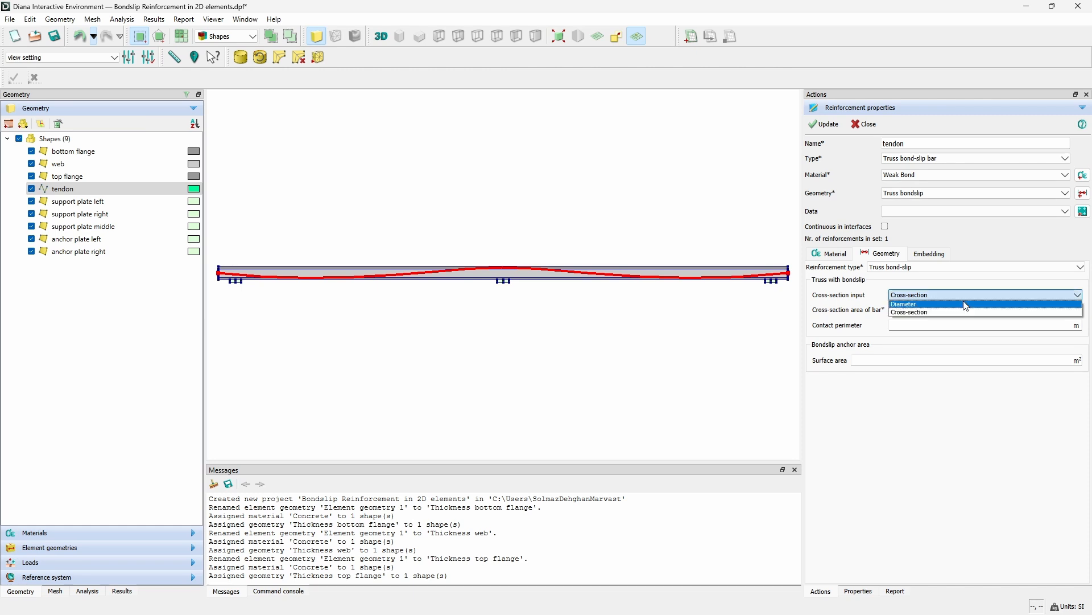
pyautogui.click(964, 305)
pyautogui.click(1000, 311)
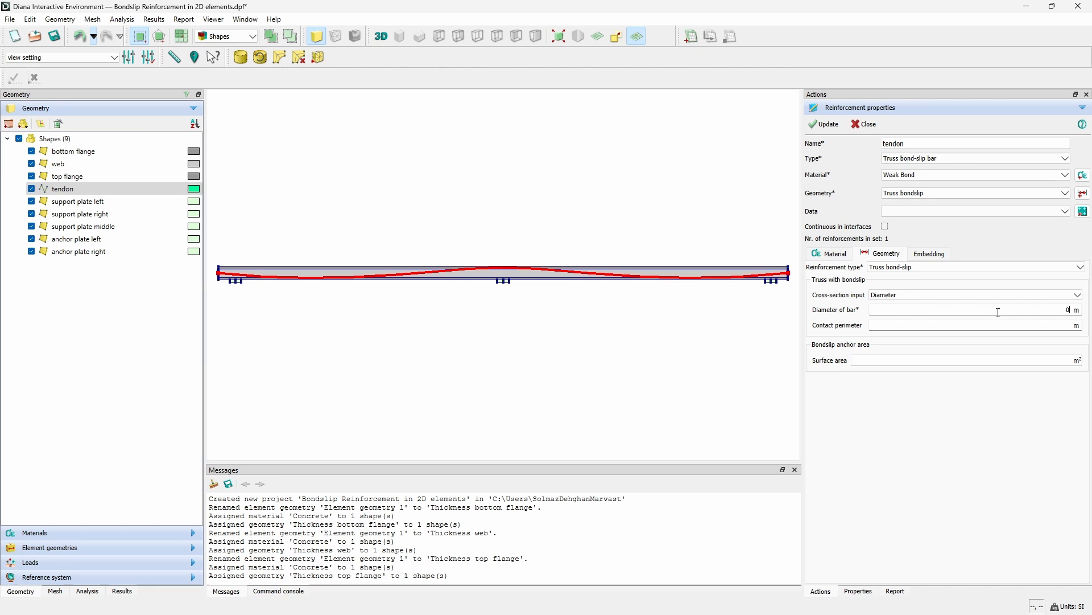
pyautogui.write('0.06')
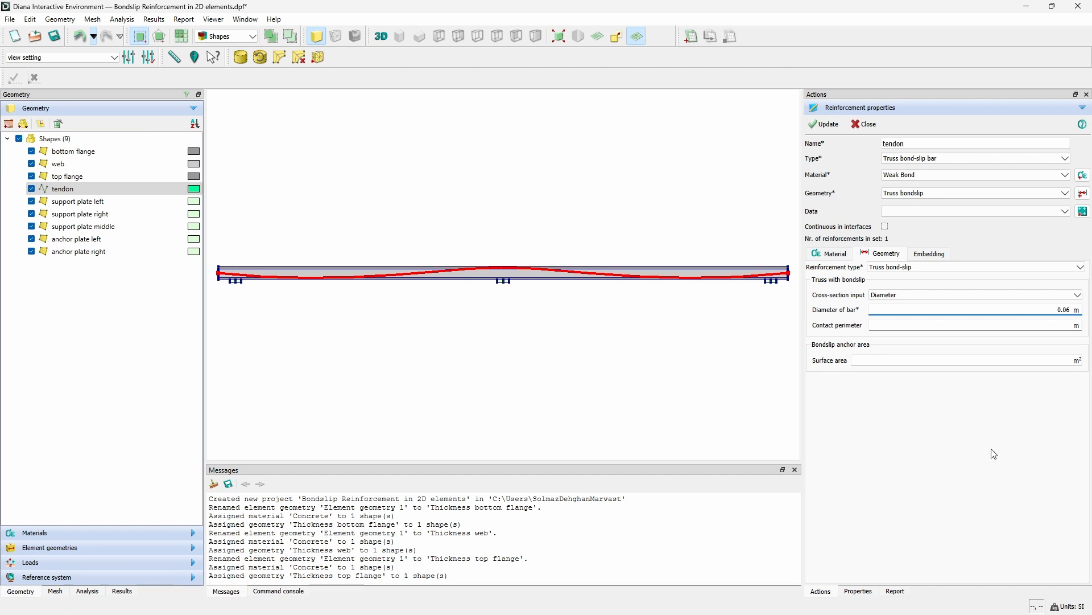
pyautogui.click(824, 126)
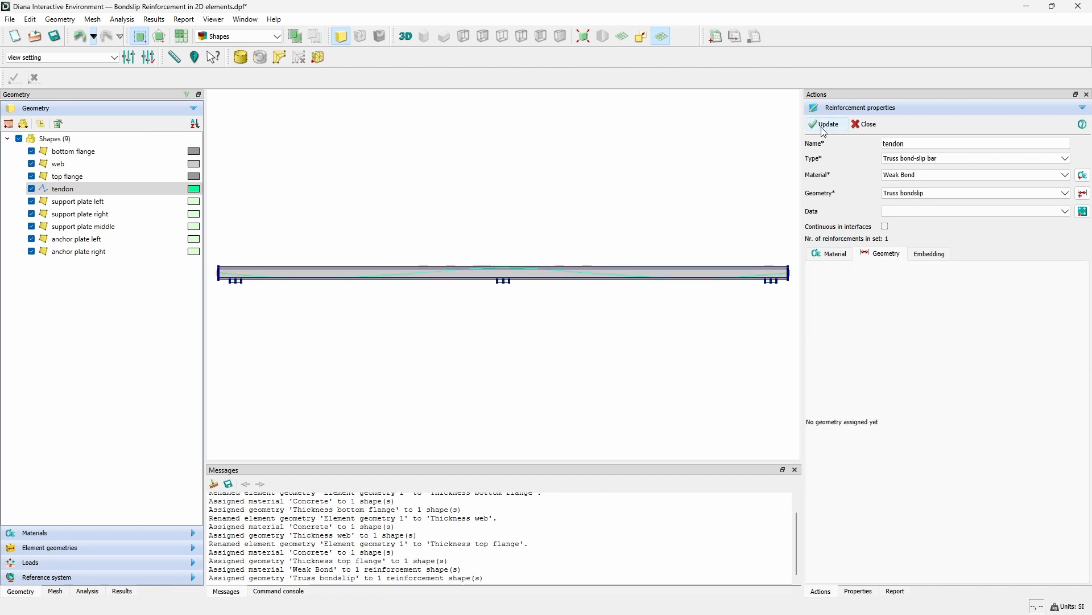
pyautogui.click(828, 256)
pyautogui.click(865, 126)
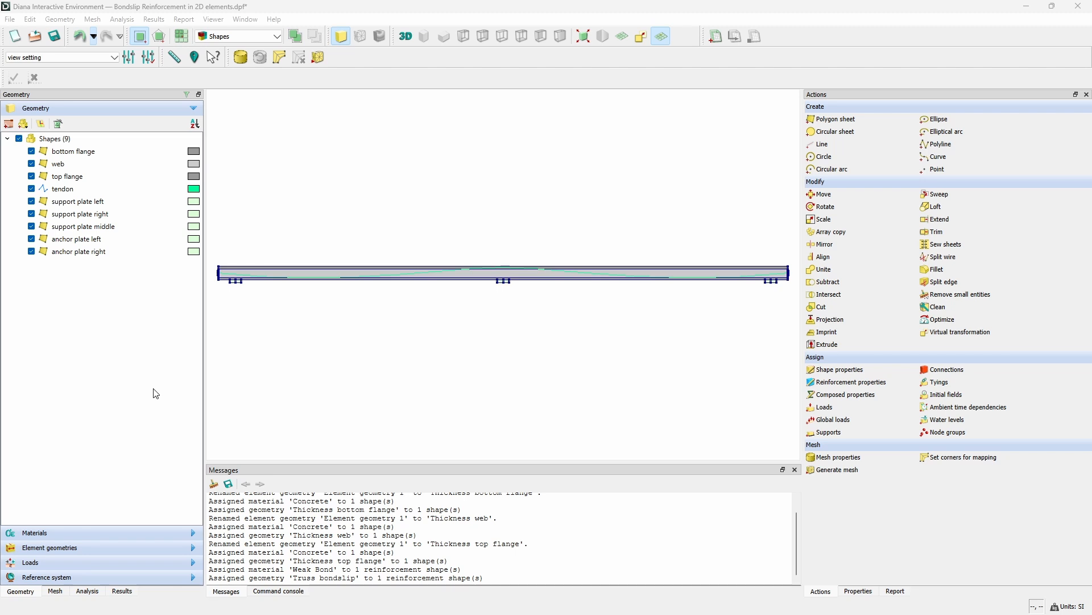
# - Duplicate the Weak Bond material and rename the copy as "Stiff Bond"
pyautogui.click(72, 533)
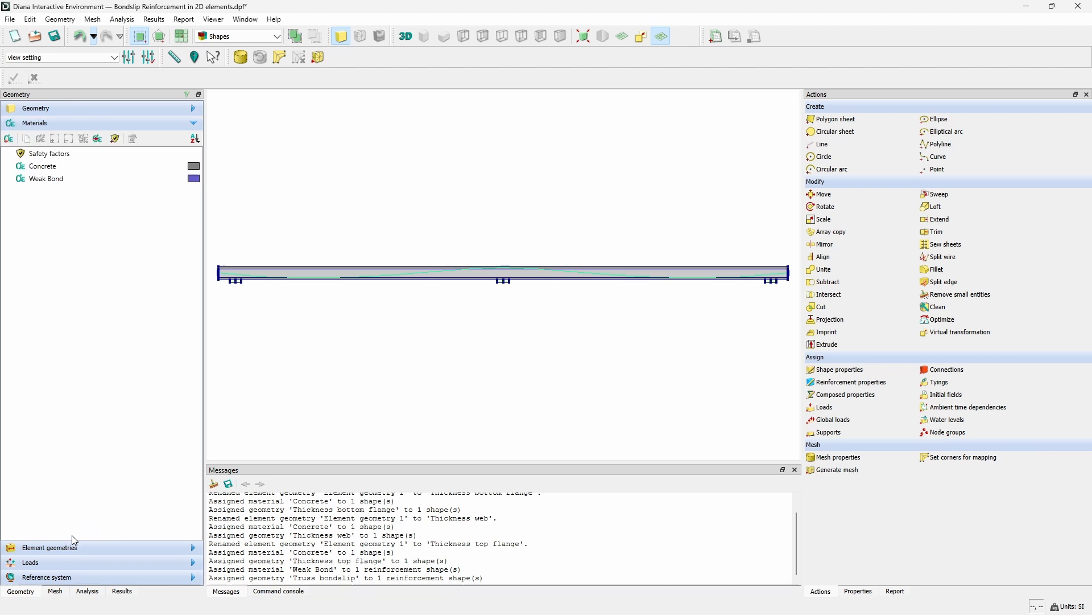
pyautogui.rightClick(58, 181)
pyautogui.click(74, 251)
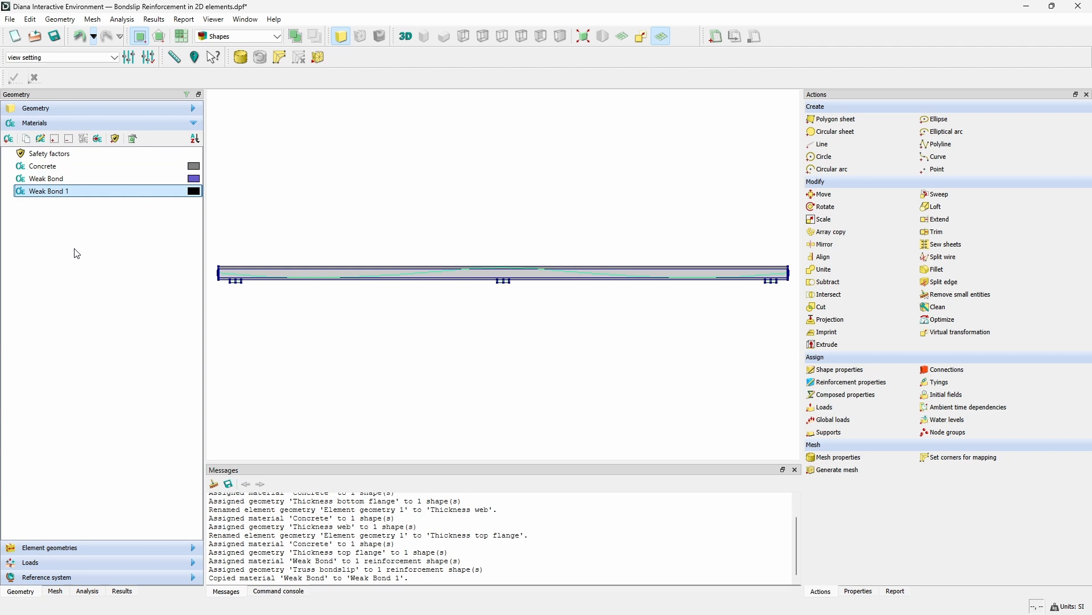
pyautogui.doubleClick(56, 192)
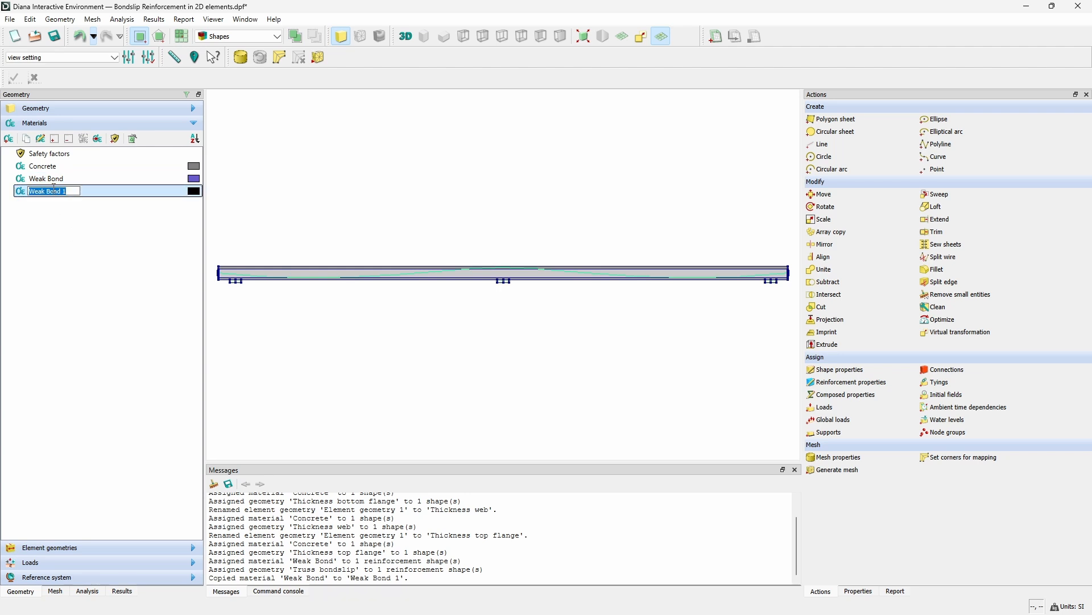
pyautogui.doubleClick(36, 192)
pyautogui.write('Stri')
pyautogui.write('p')
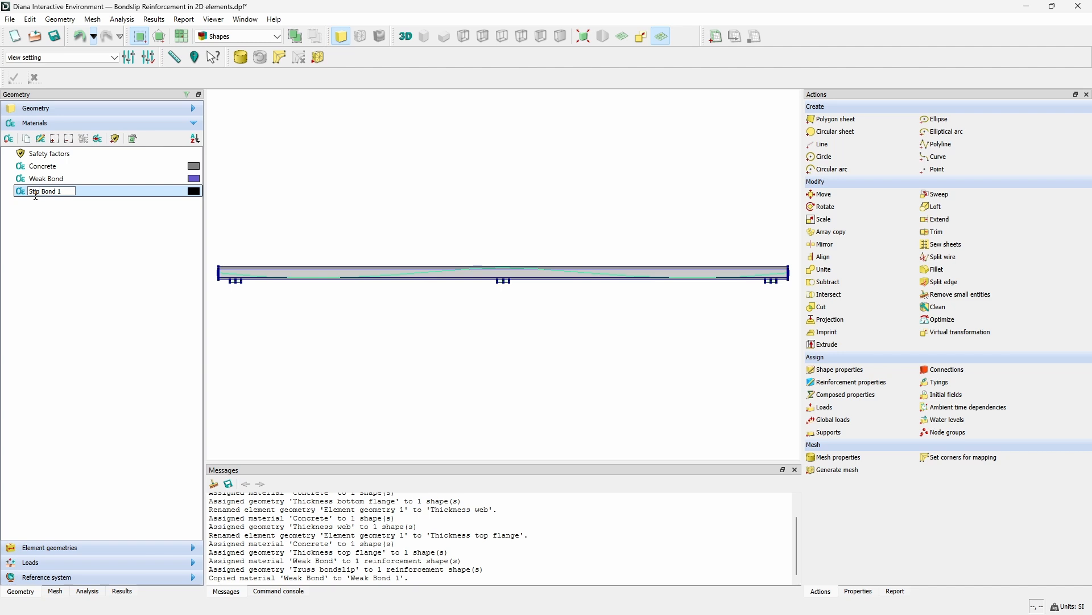
pyautogui.press('BackSpace')
pyautogui.write('f')
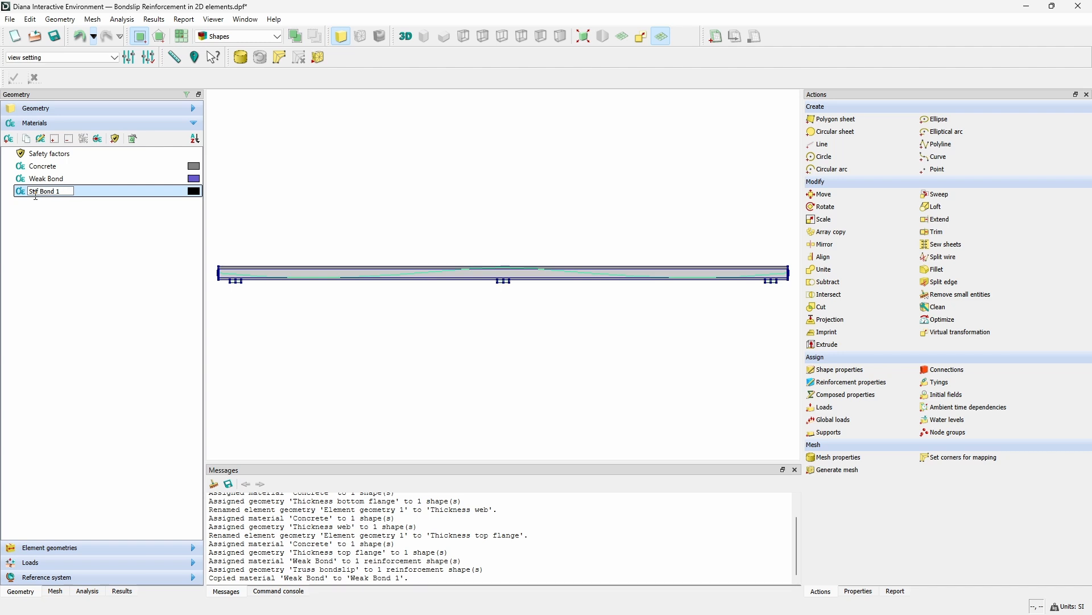
pyautogui.write('f')
pyautogui.click(72, 187)
pyautogui.press('Return')
# - Set Stiff Bond's shear stiffness modulus to 2e10 N/m³ and its shear slip at start of plateau to 0.1 m
pyautogui.doubleClick(70, 184)
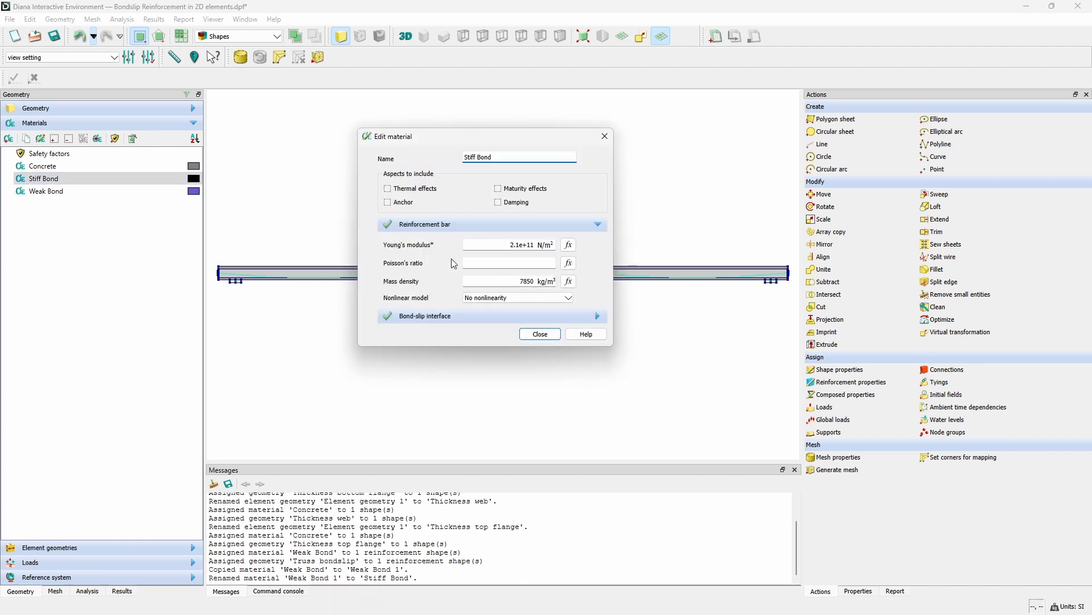
pyautogui.click(424, 319)
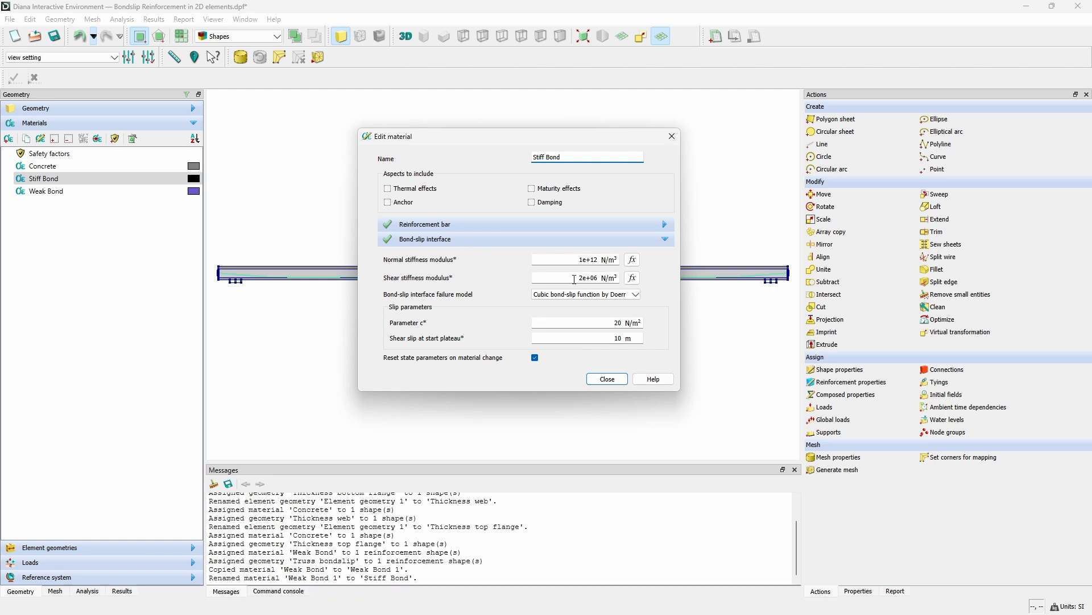
pyautogui.moveTo(575, 279); pyautogui.dragTo(592, 278)
pyautogui.write('2e')
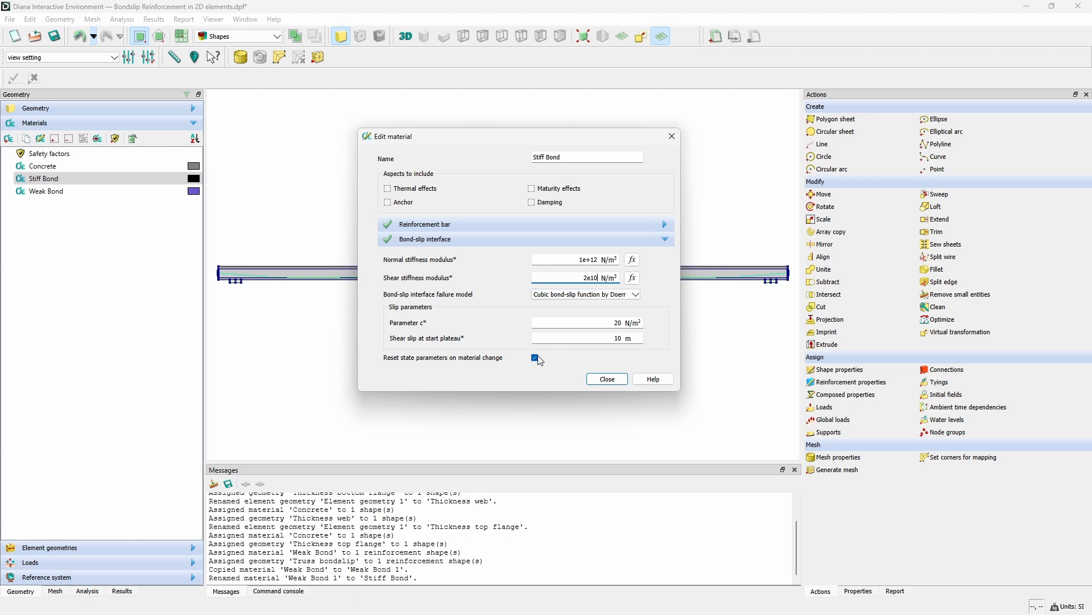
pyautogui.doubleClick(612, 335)
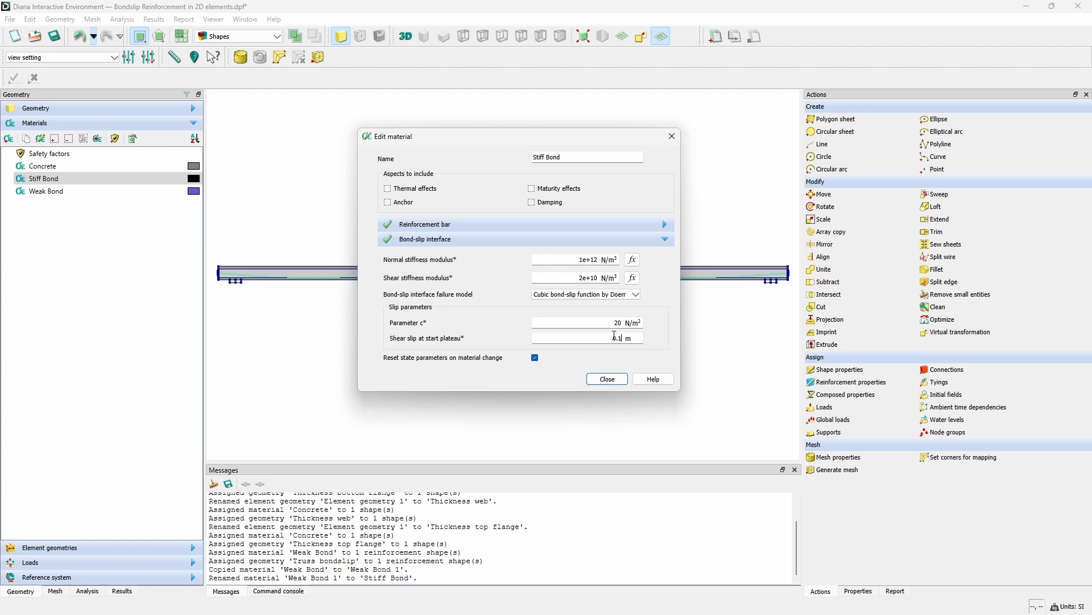
pyautogui.write('0.1')
pyautogui.click(604, 380)
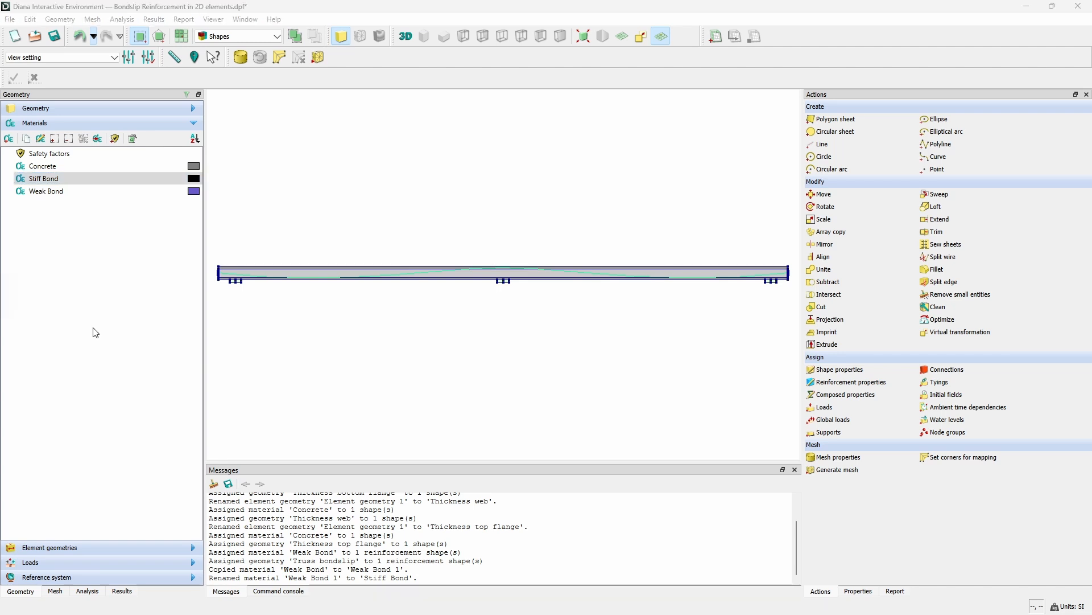
# - Start shape properties for the left, right and middle support plates with the Regular Plane Stress element class
pyautogui.click(78, 107)
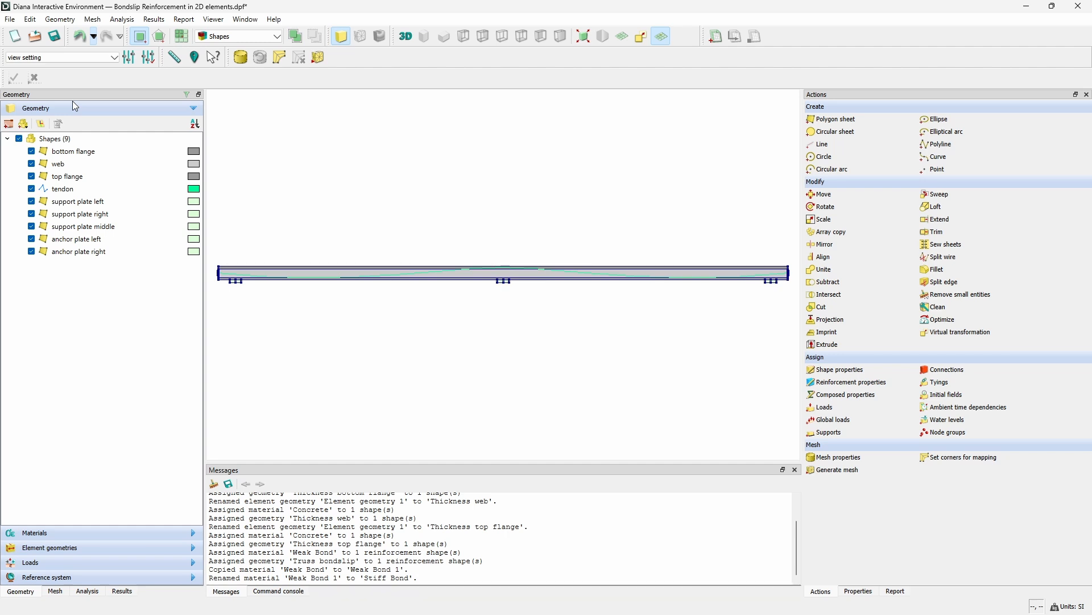
pyautogui.click(859, 370)
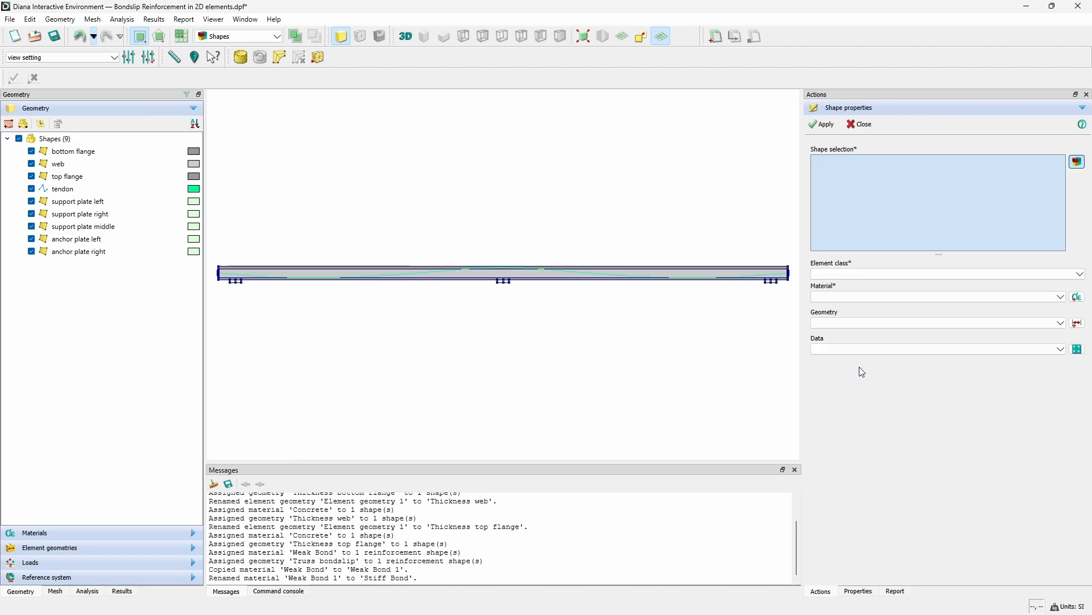
pyautogui.click(70, 204)
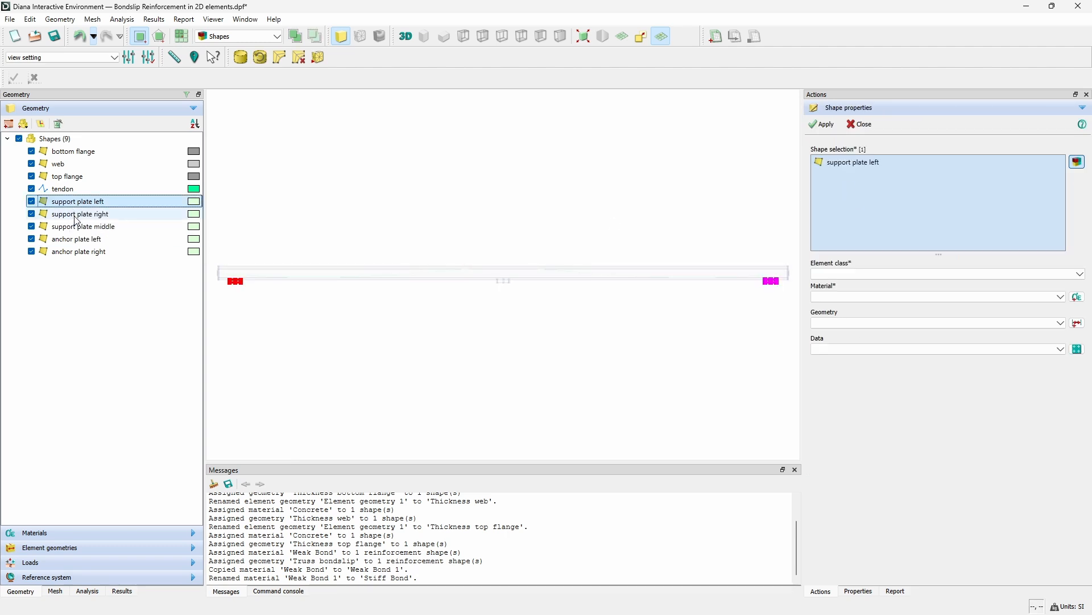
pyautogui.keyDown('ctrl'); pyautogui.click(79, 214); pyautogui.keyUp('ctrl')
pyautogui.keyDown('ctrl'); pyautogui.click(78, 227); pyautogui.keyUp('ctrl')
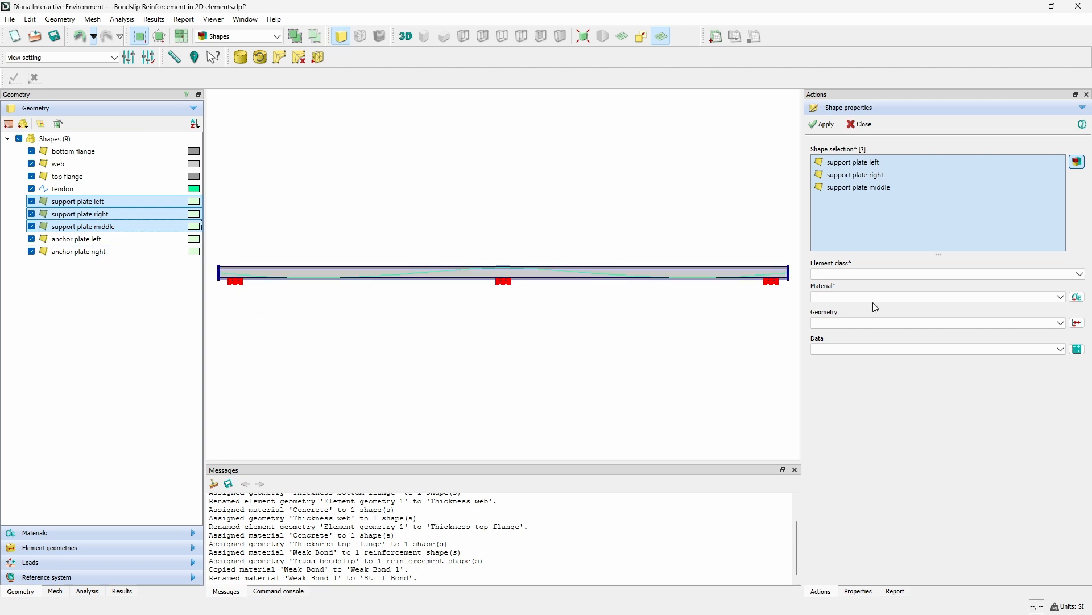
pyautogui.click(871, 276)
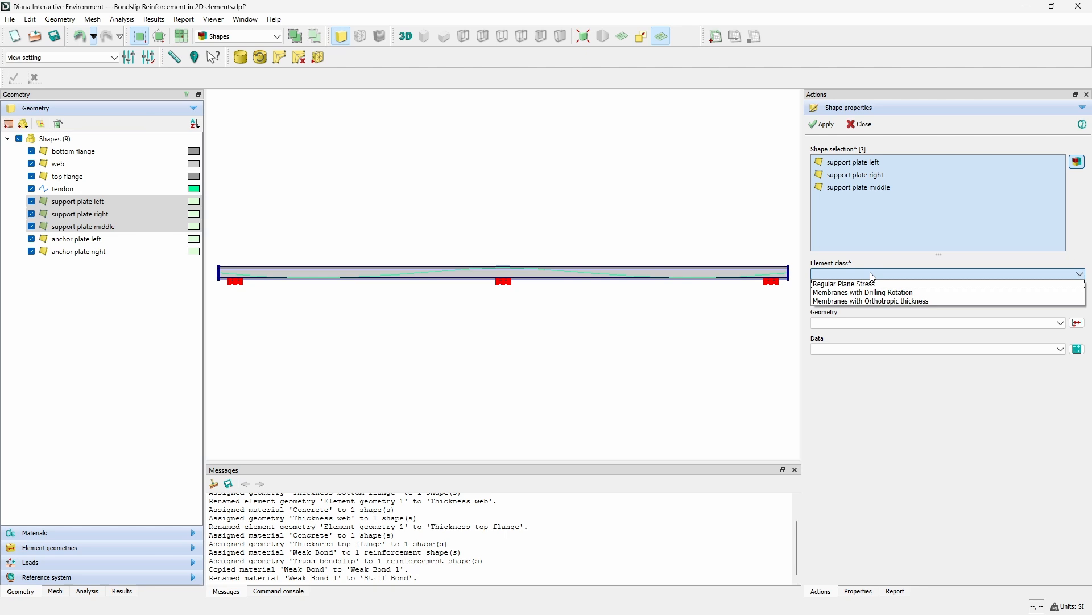
pyautogui.click(874, 283)
# - Add a material named "Steel" of class Steel with the Linear elastic isotropic model for the support plates
pyautogui.click(1078, 296)
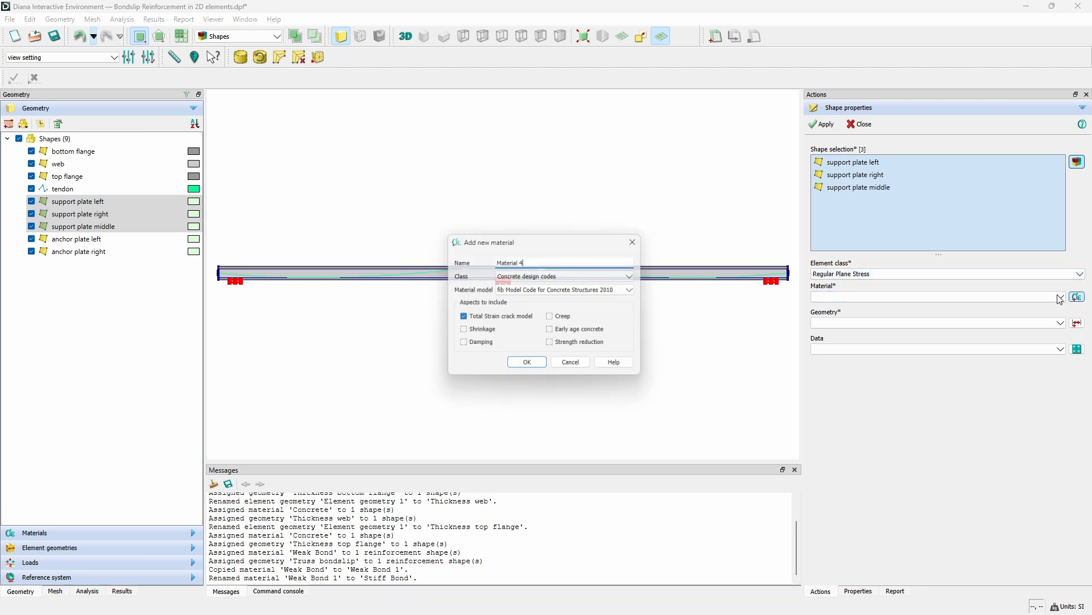
pyautogui.tripleClick(542, 264)
pyautogui.write('Steel')
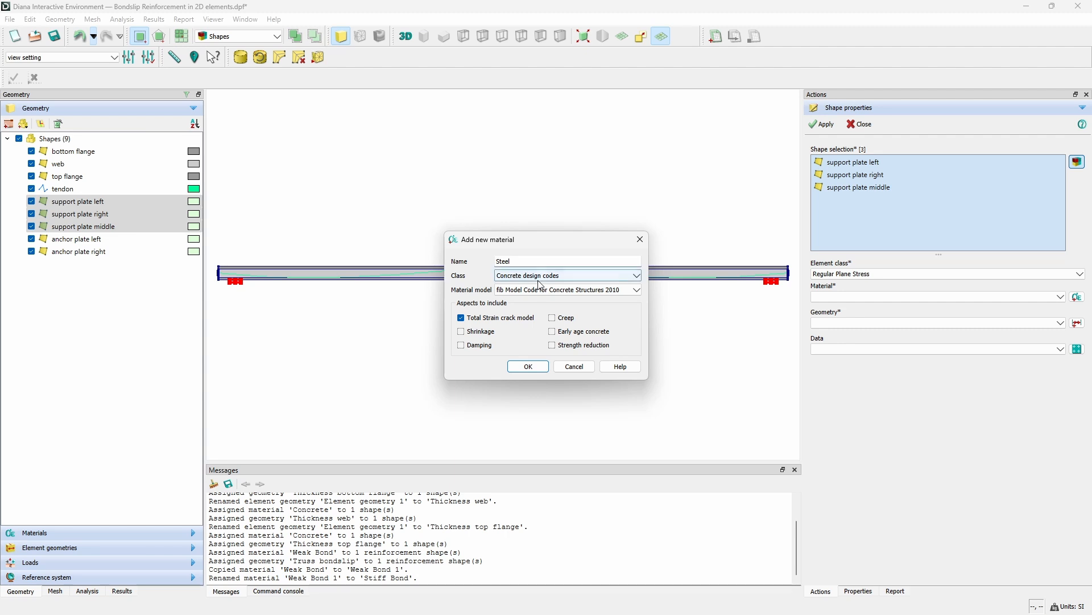
pyautogui.click(541, 275)
pyautogui.click(532, 310)
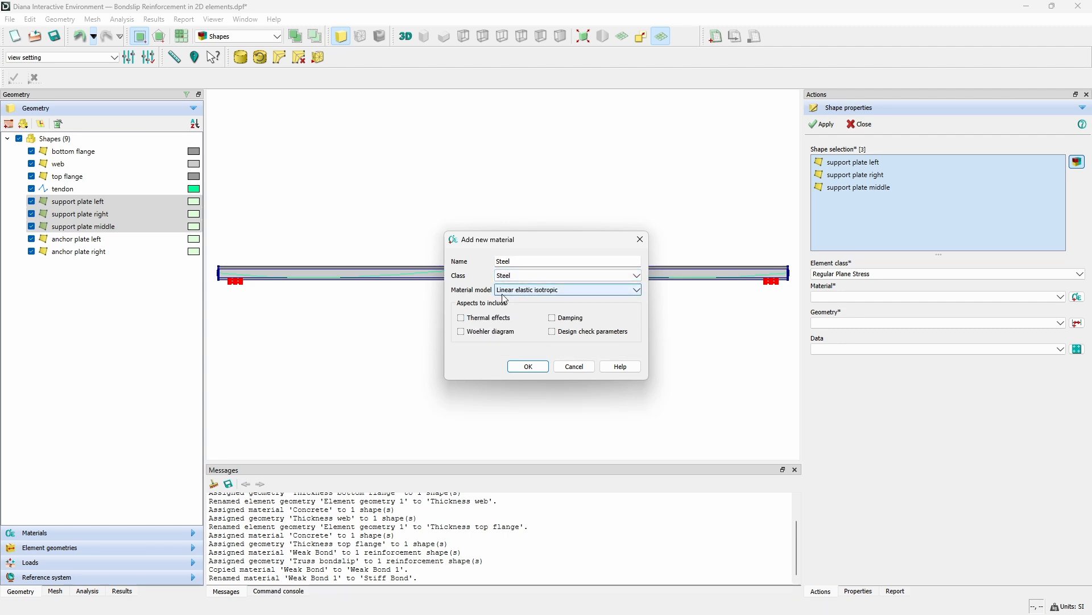
pyautogui.click(528, 366)
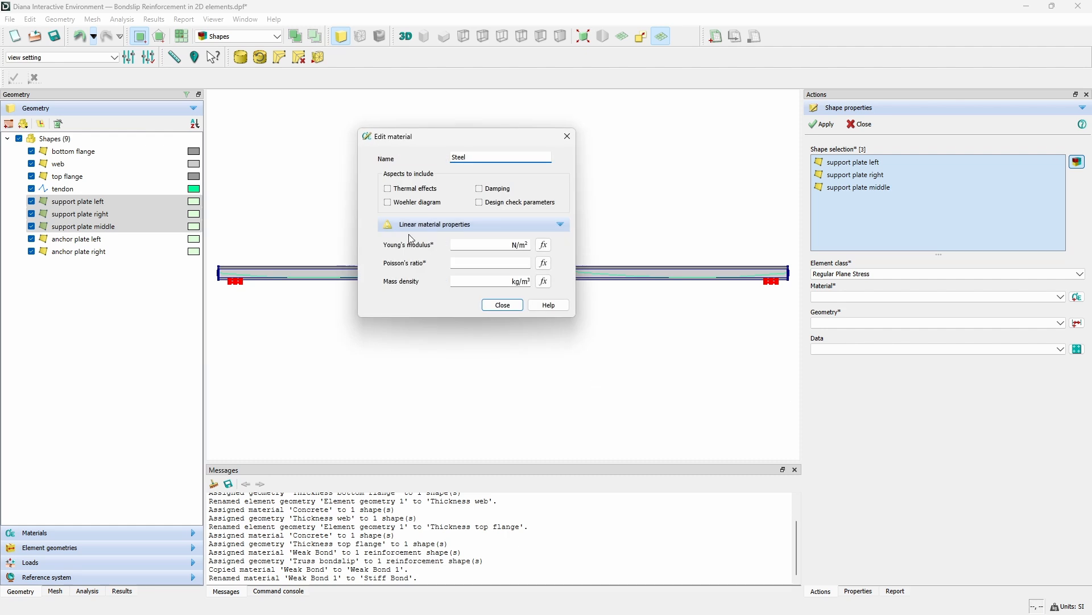
# - Set the steel's Young's modulus to 2.1e11 N/m², Poisson's ratio to 0.3 and mass density to 7850 kg/m³
pyautogui.click(476, 246)
pyautogui.write('2')
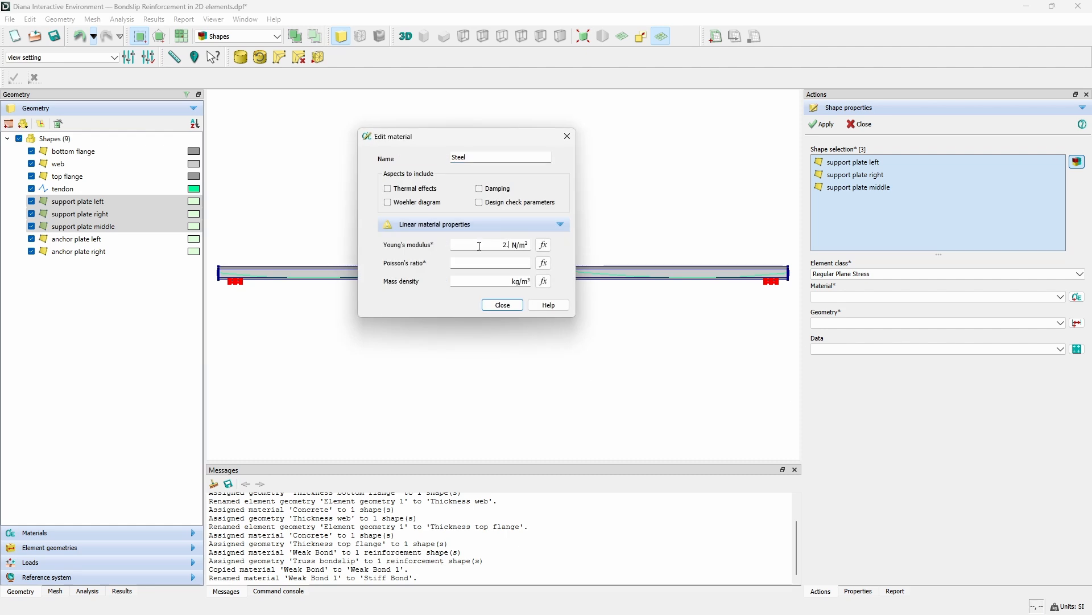
pyautogui.write('.1e+11')
pyautogui.click(478, 264)
pyautogui.write('0.3')
pyautogui.press('Tab')
pyautogui.press('Tab')
pyautogui.write('7850')
pyautogui.click(499, 306)
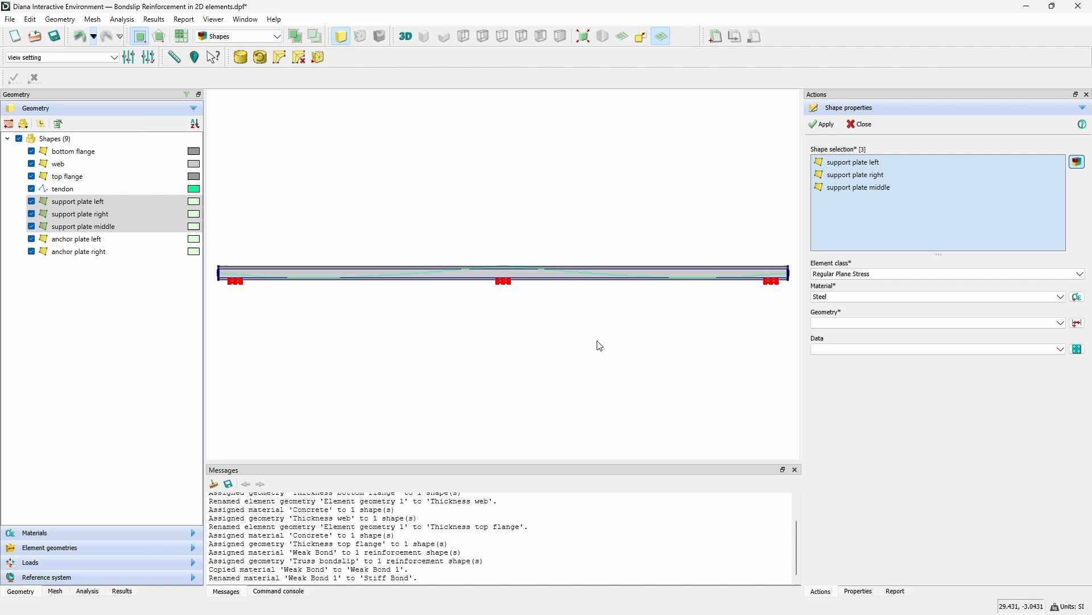
# - Add an element geometry named "Thickness support plate" for the three support plates
pyautogui.click(1078, 323)
pyautogui.tripleClick(460, 160)
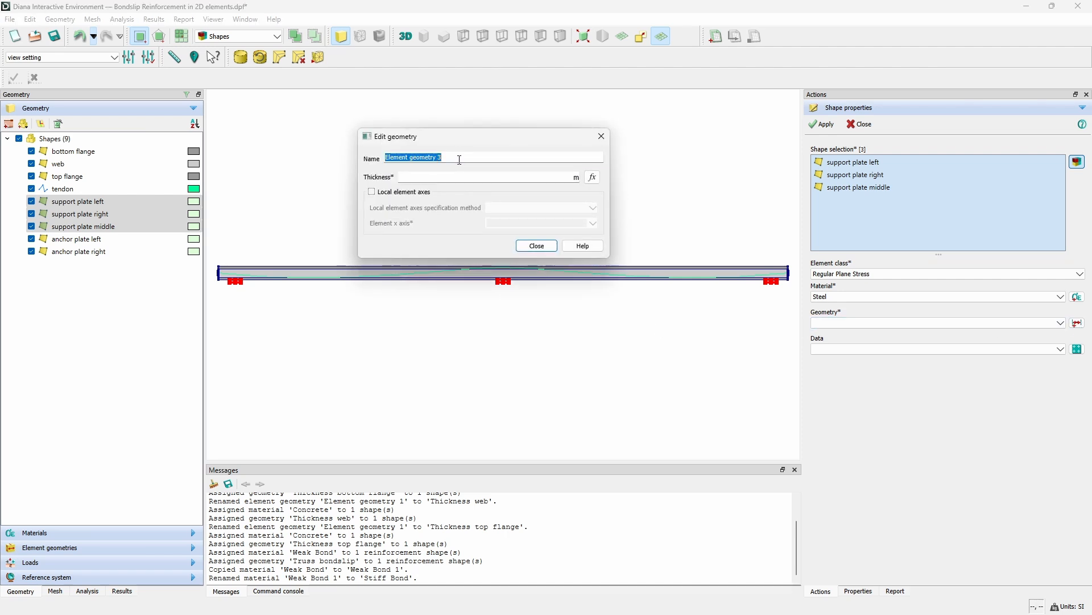
pyautogui.write('Thickn')
pyautogui.write('ess su')
pyautogui.write('pport palte')
pyautogui.press('BackSpace')
pyautogui.press('BackSpace')
pyautogui.press('BackSpace')
pyautogui.press('BackSpace')
pyautogui.write('late')
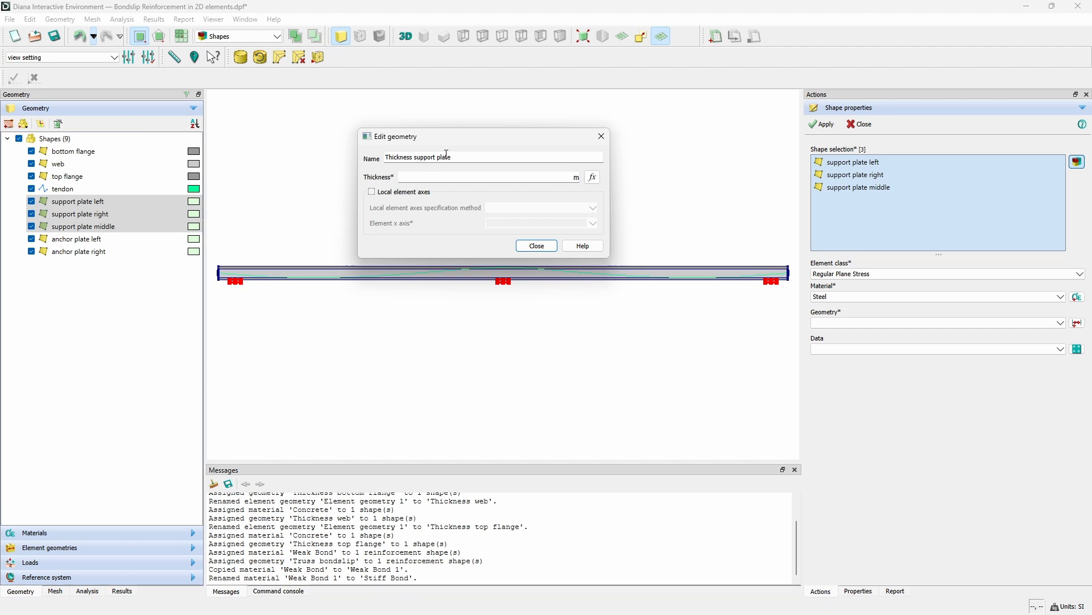
# - Set the support plate thickness to 0.8 m and apply the shape properties to the three plates
pyautogui.click(498, 176)
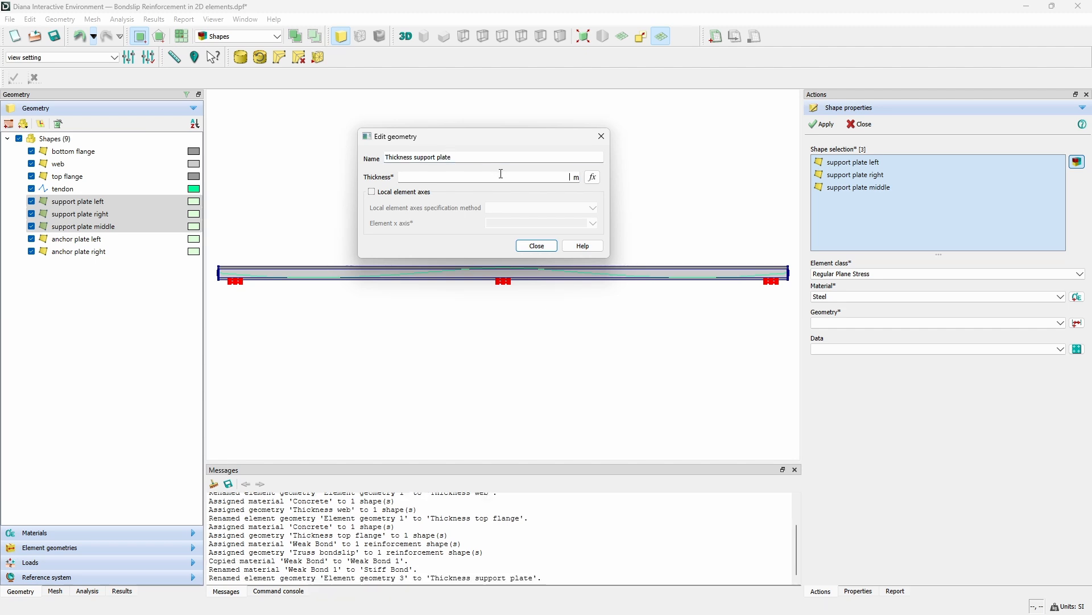
pyautogui.write('0.8')
pyautogui.click(526, 246)
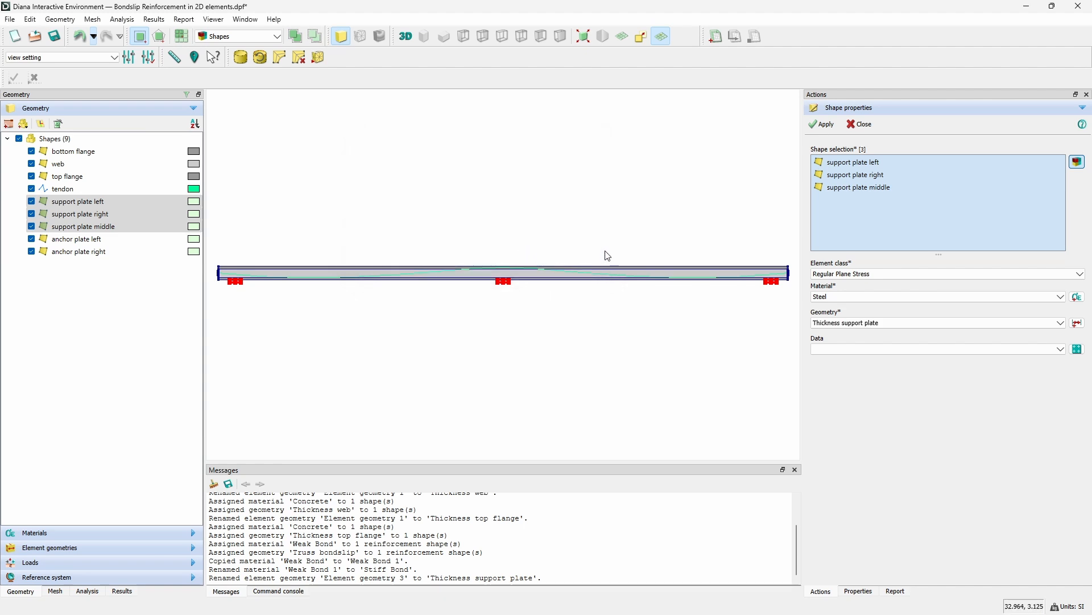
pyautogui.click(823, 124)
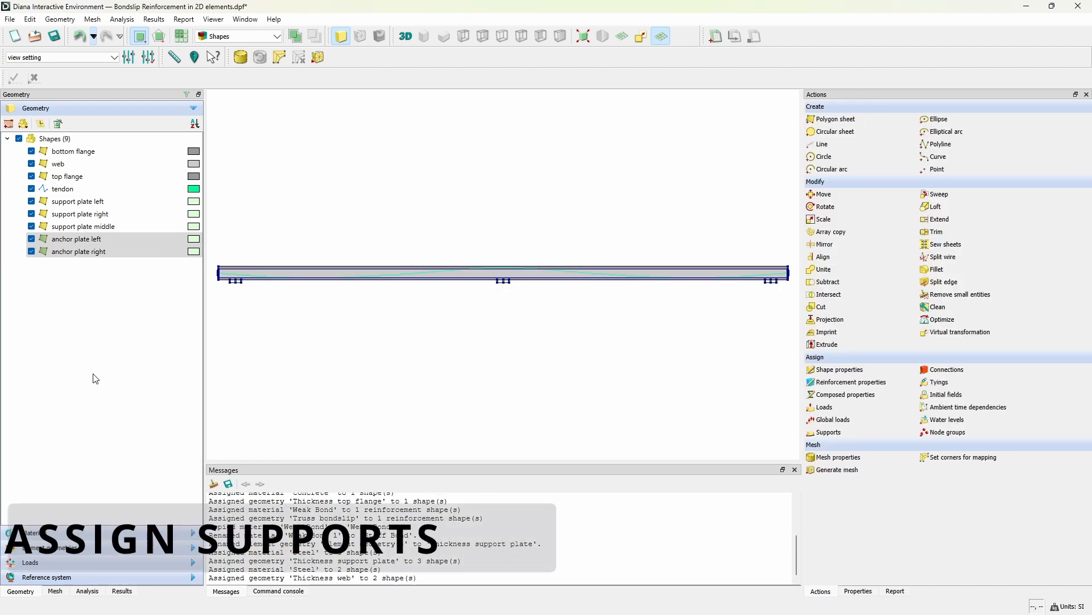
# - Start a new support definition named "Vertical Supports"
pyautogui.click(860, 433)
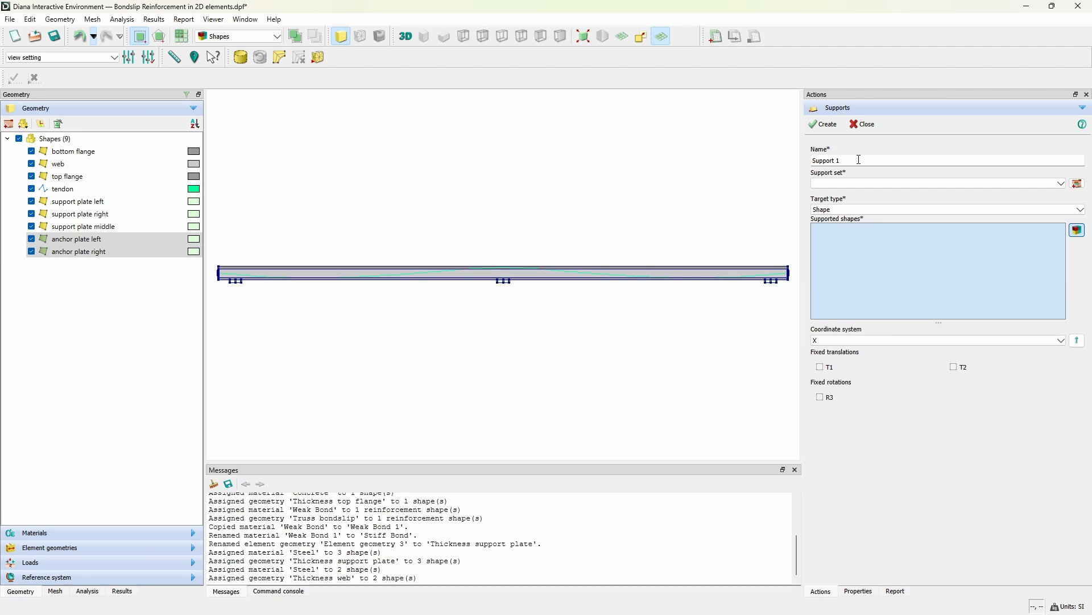
pyautogui.doubleClick(859, 160)
pyautogui.tripleClick(859, 159)
pyautogui.press('BackSpace')
pyautogui.write('Vertical Supports')
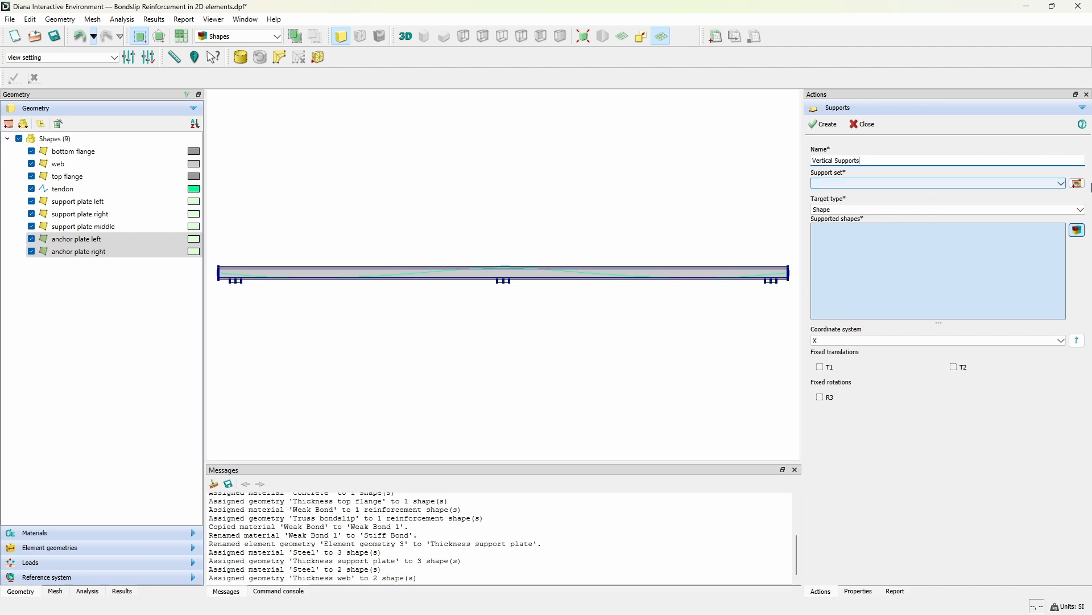
# - Add a support set named "Supports" for the vertical supports
pyautogui.click(1077, 183)
pyautogui.doubleClick(993, 214)
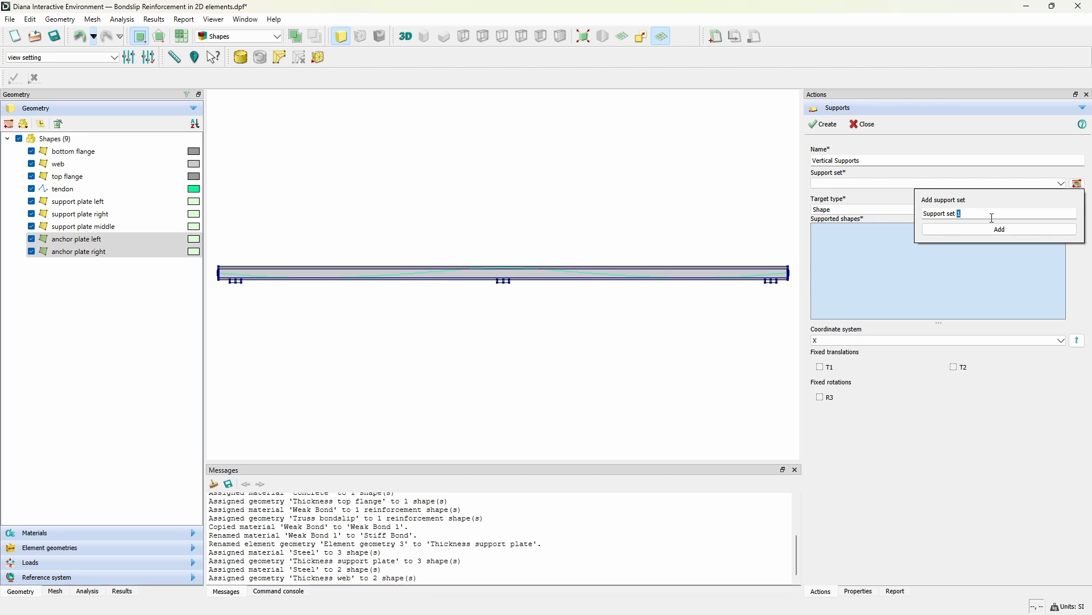
pyautogui.press('BackSpace')
pyautogui.write('s')
pyautogui.click(989, 228)
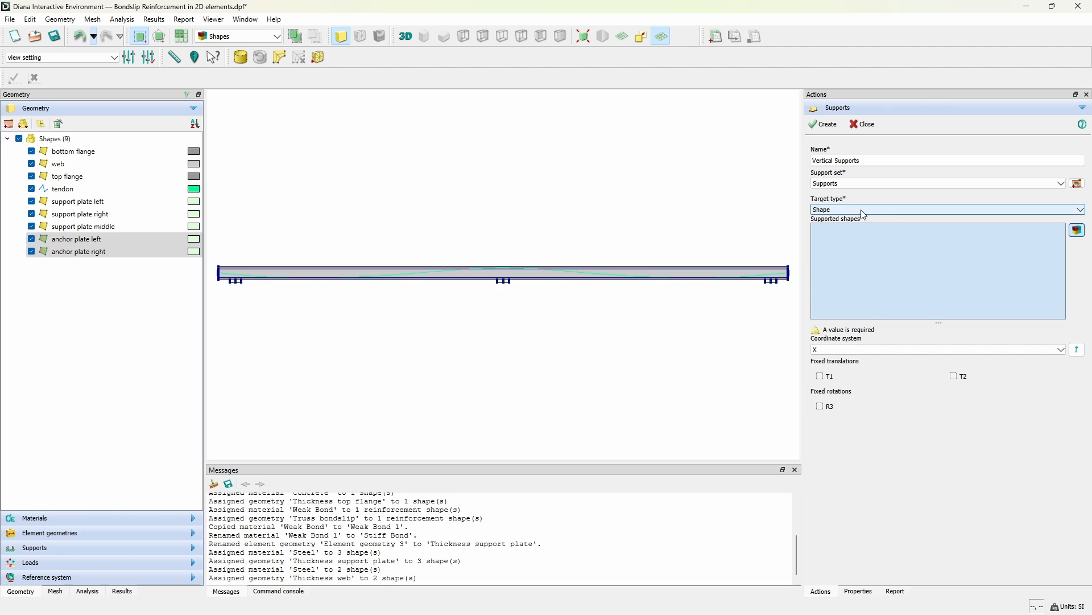
# - Create the vertical supports on the bottom middle vertices of the left, middle and right support plates with translation T2 fixed
pyautogui.click(864, 210)
pyautogui.click(849, 239)
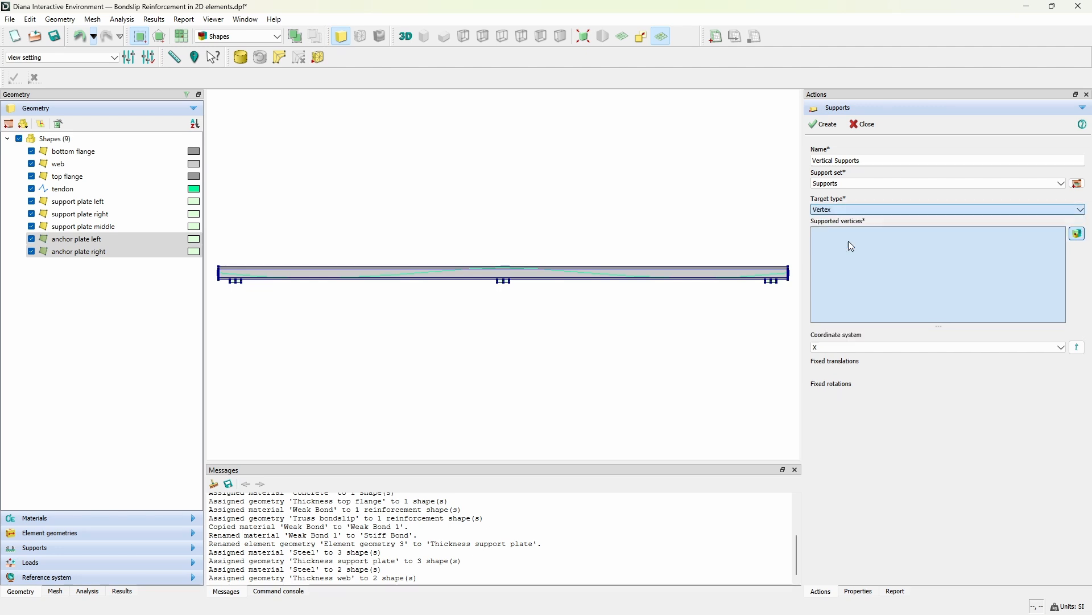
pyautogui.click(235, 283)
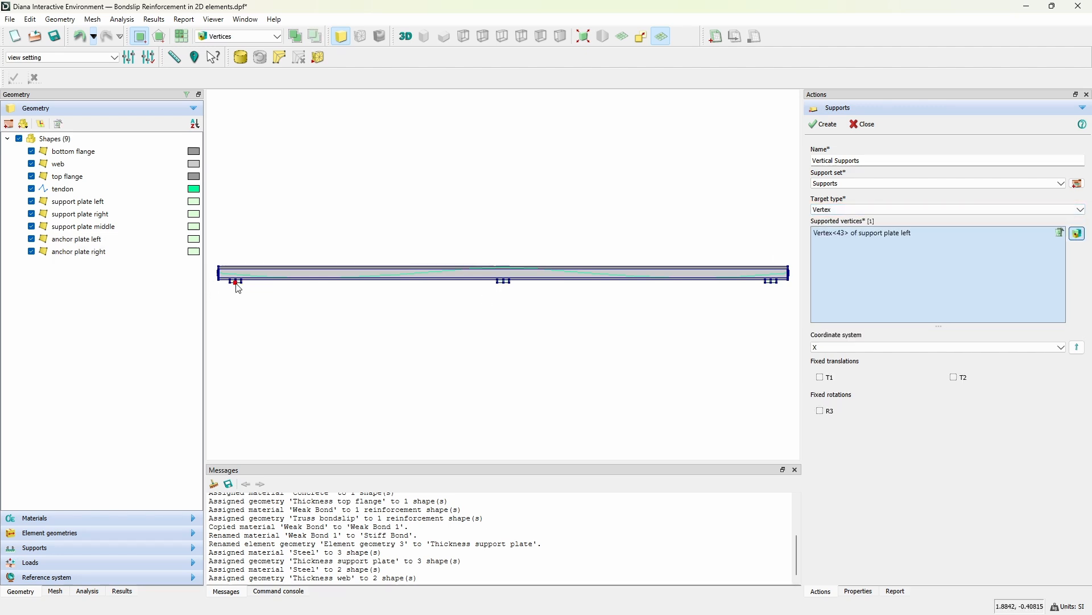
pyautogui.click(504, 283)
pyautogui.click(772, 283)
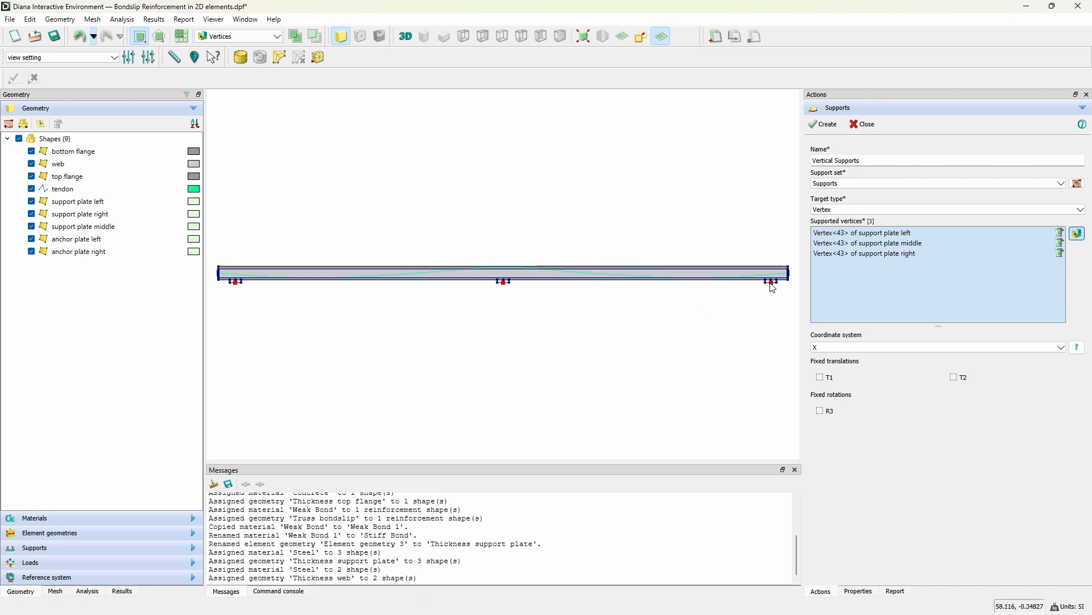
pyautogui.click(954, 377)
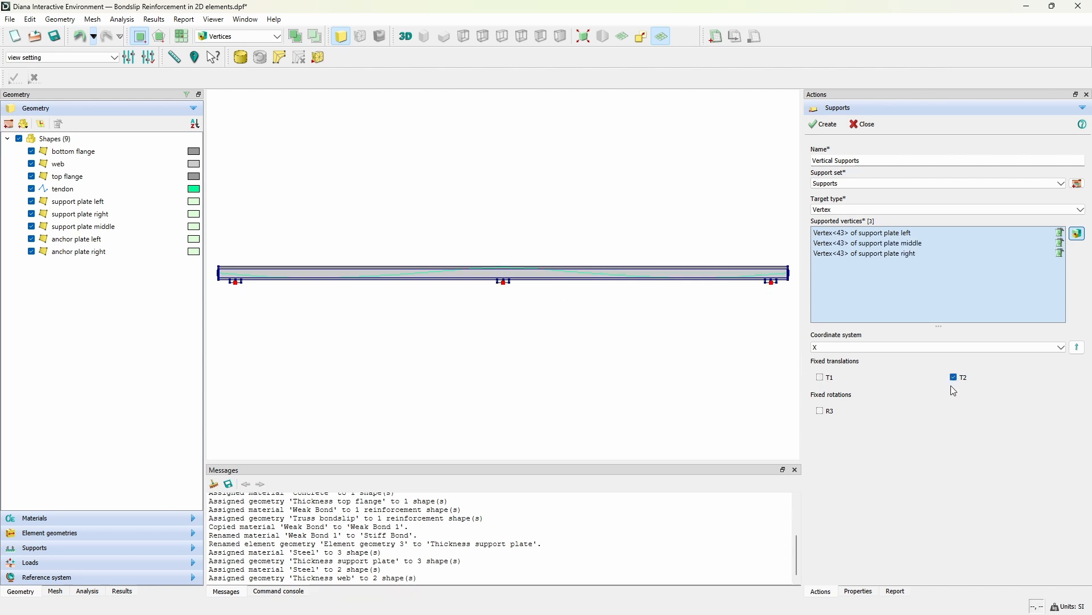
pyautogui.click(827, 125)
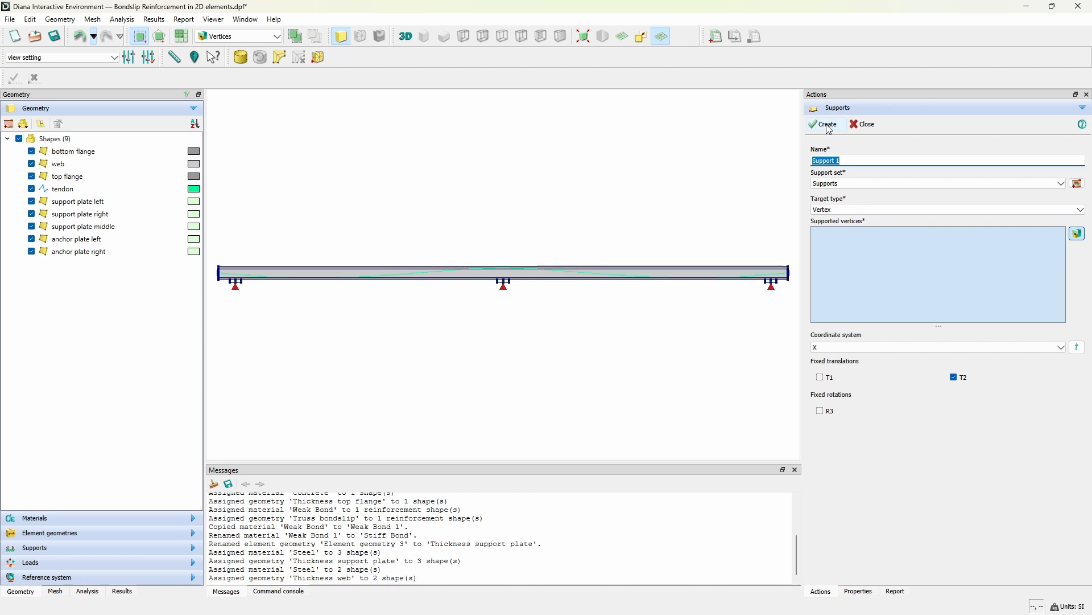
# - Create a support named "Horizonal Support" on the middle support plate's bottom middle vertex with only translation T1 fixed
pyautogui.write('H')
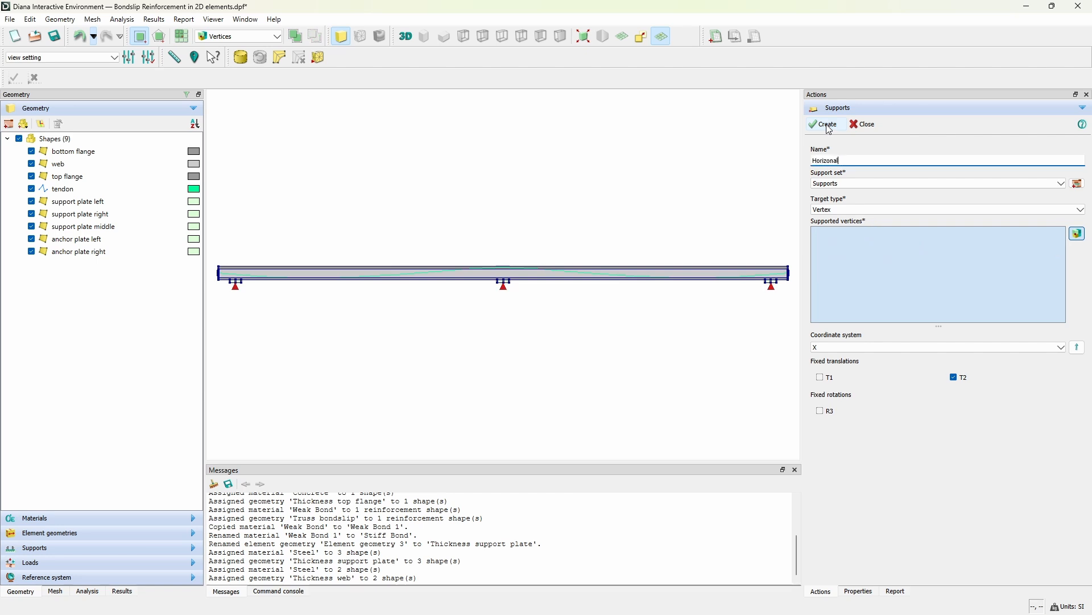
pyautogui.write('orizonal')
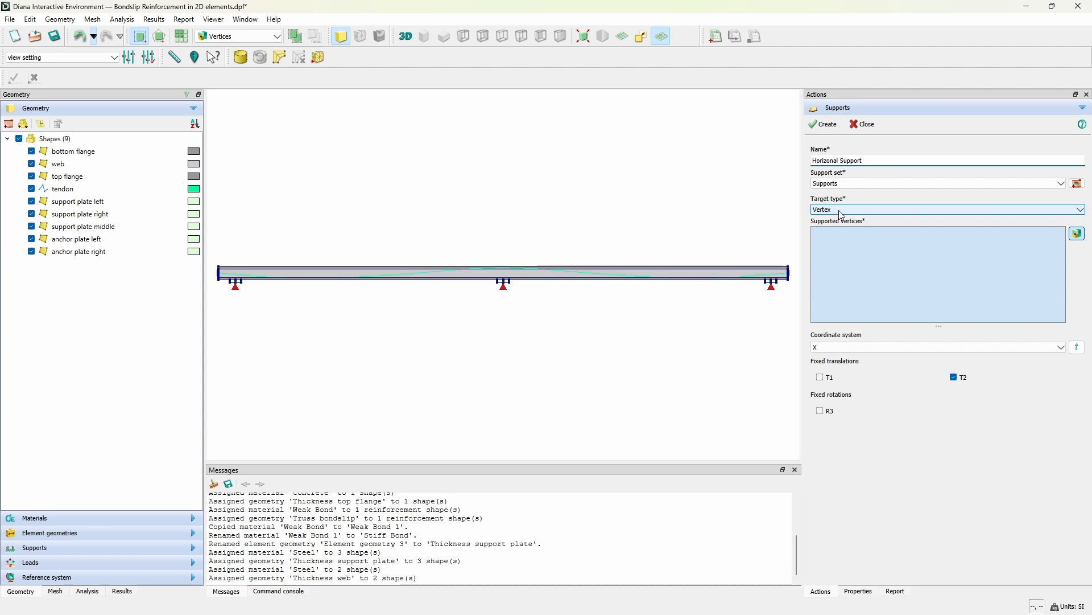
pyautogui.click(503, 284)
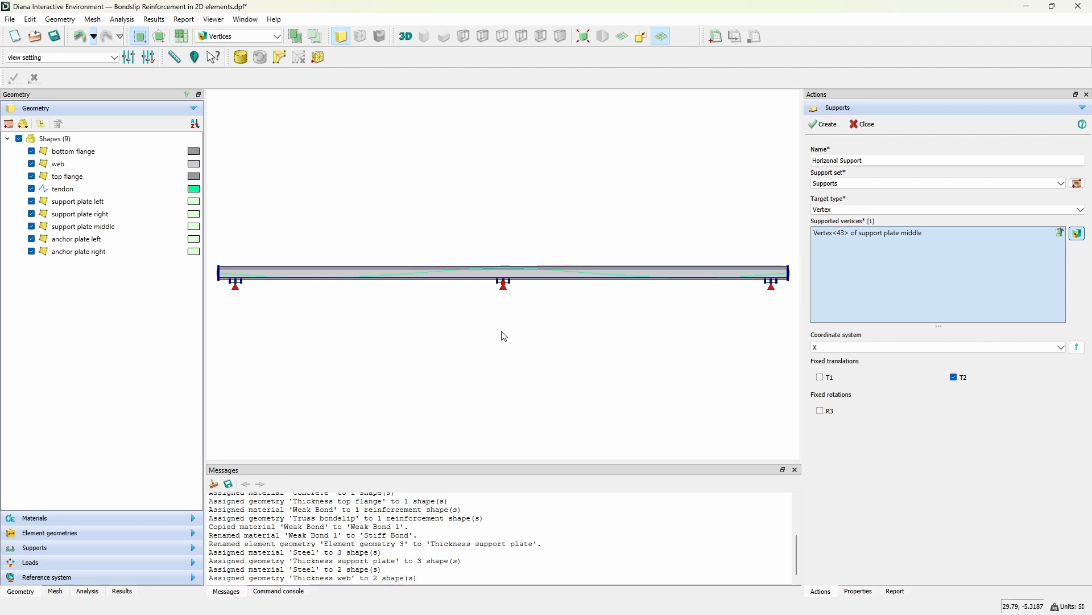
pyautogui.click(821, 377)
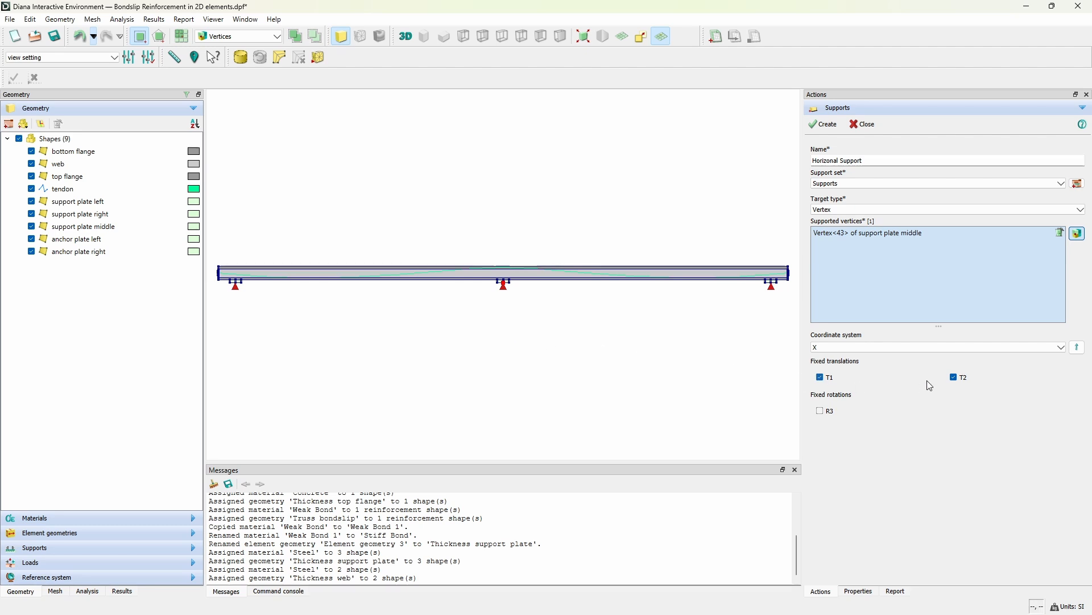
pyautogui.click(959, 379)
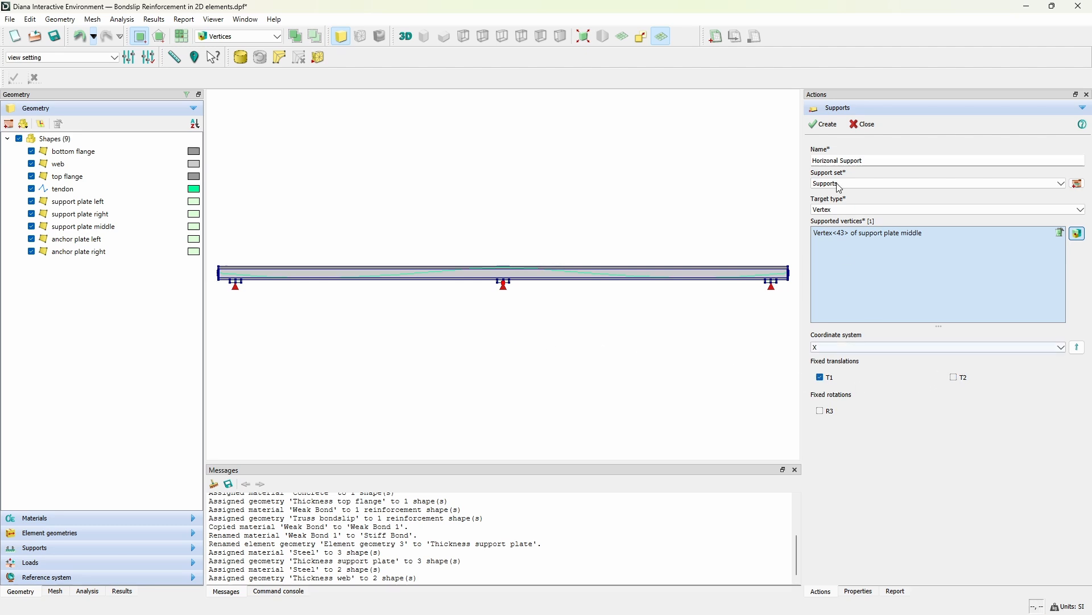
pyautogui.click(824, 127)
pyautogui.click(862, 127)
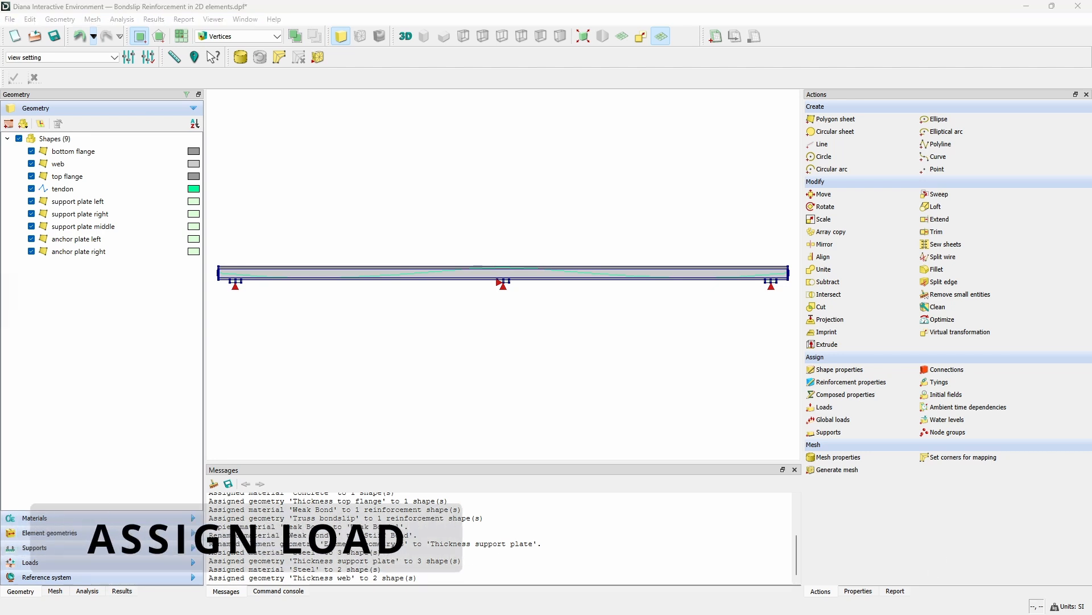
# - Create a Deadweight global load named "Gravity" in a new load case also named "Gravity"
pyautogui.click(829, 421)
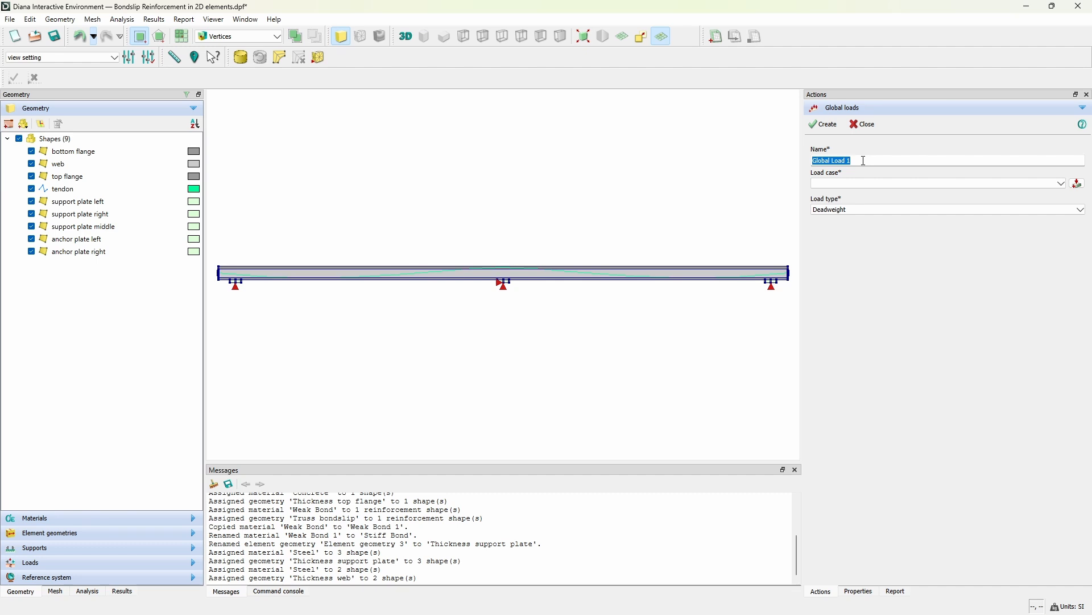
pyautogui.write('Gravity')
pyautogui.click(1078, 183)
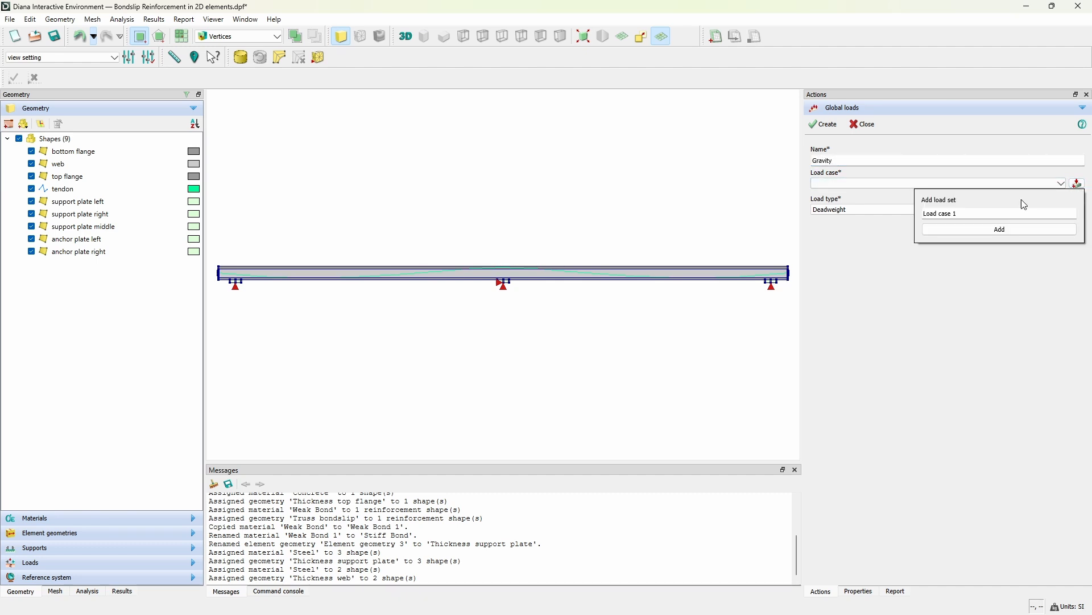
pyautogui.tripleClick(986, 216)
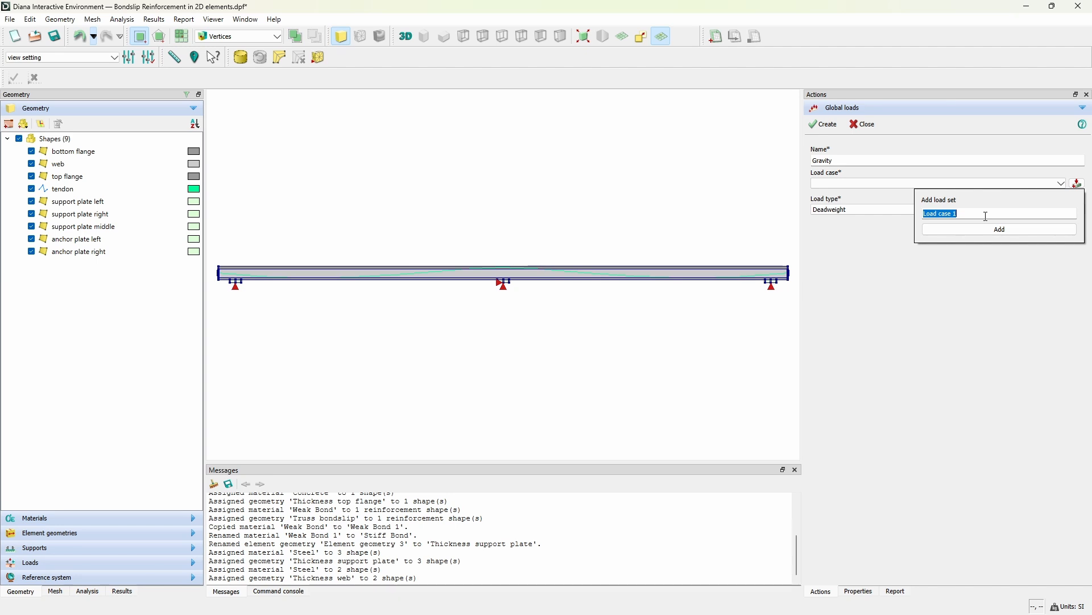
pyautogui.write('Gravity')
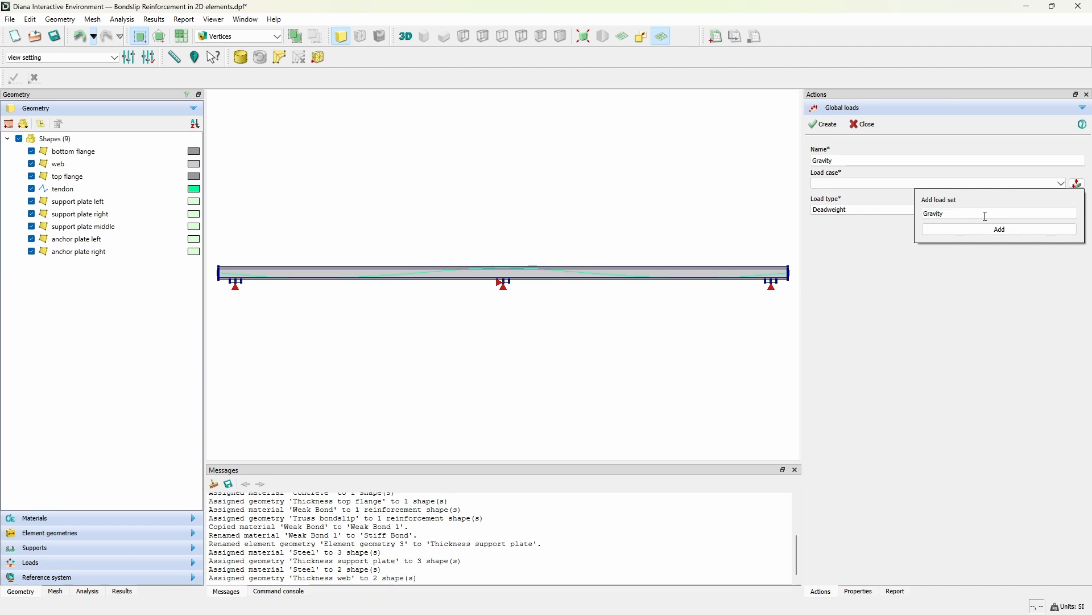
pyautogui.click(982, 230)
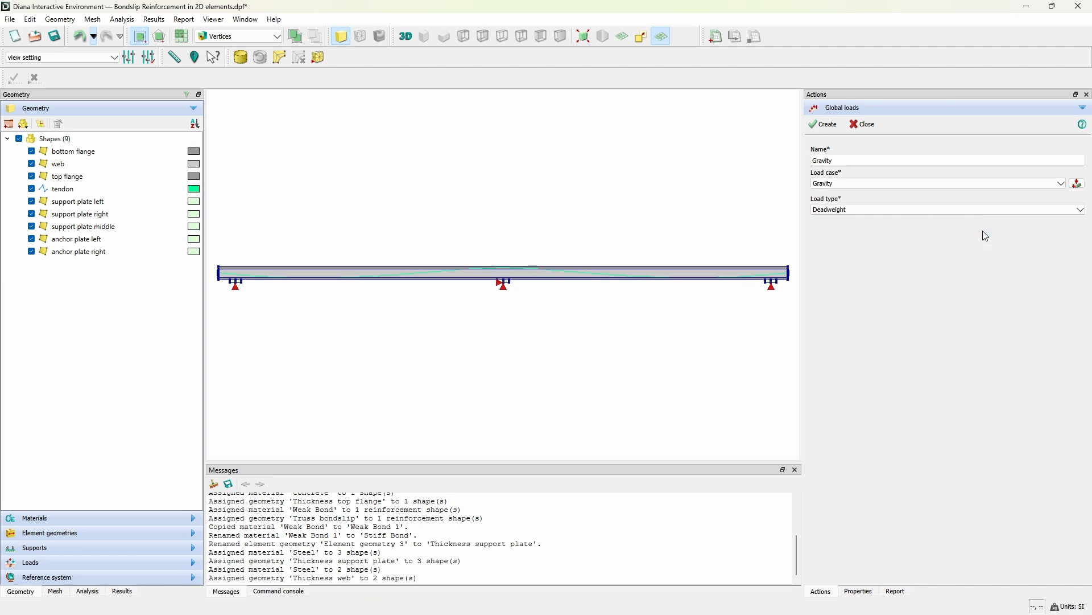
pyautogui.click(832, 128)
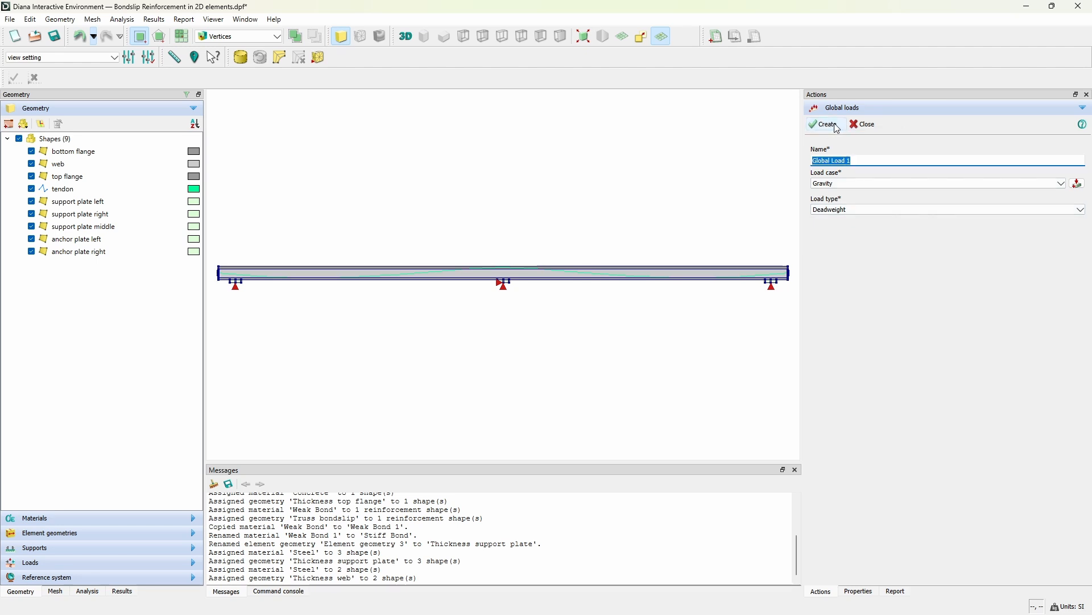
pyautogui.click(868, 126)
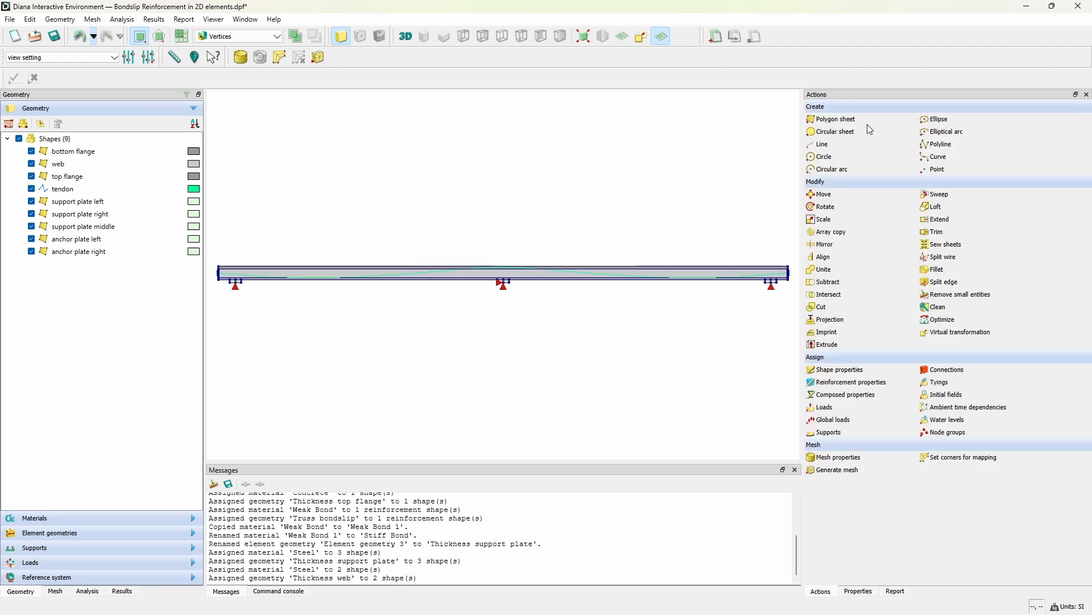
# - Start a new load definition named "Pre-Stress"
pyautogui.click(855, 409)
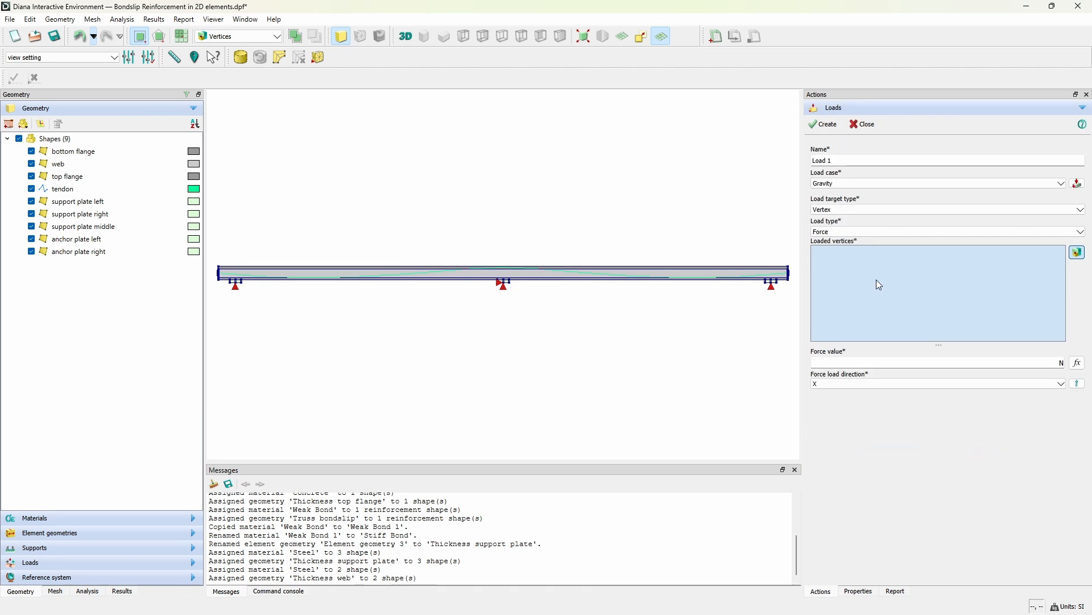
pyautogui.tripleClick(853, 161)
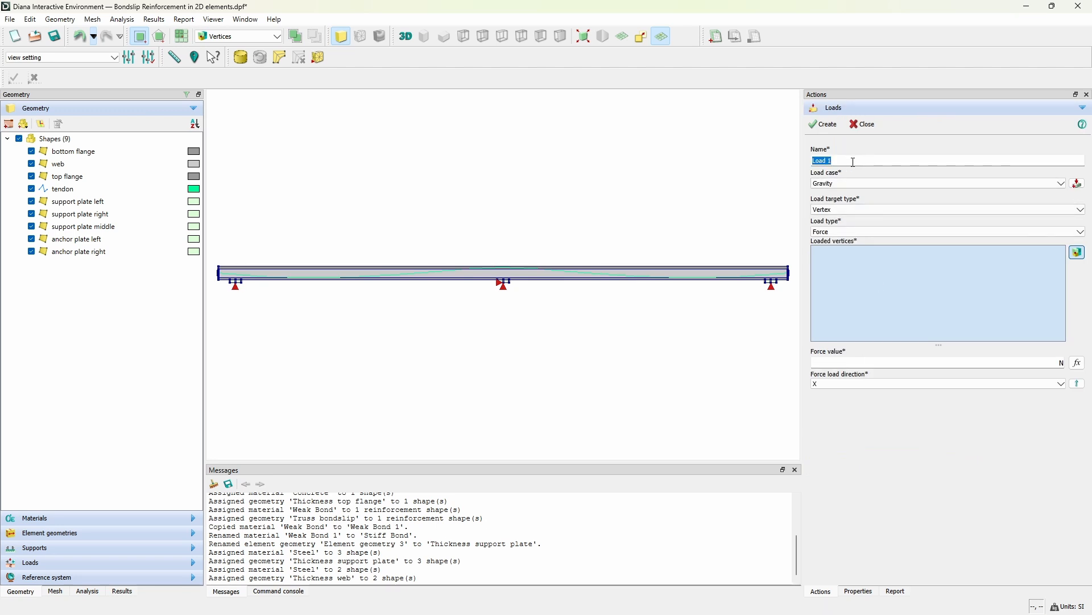
pyautogui.write('Pr')
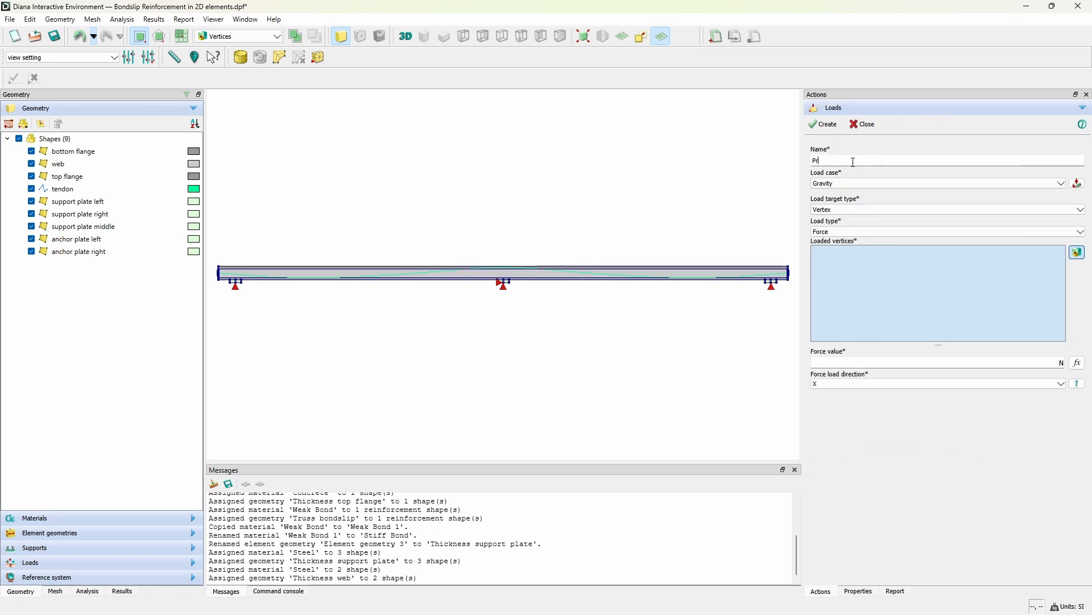
pyautogui.write('e-xtres')
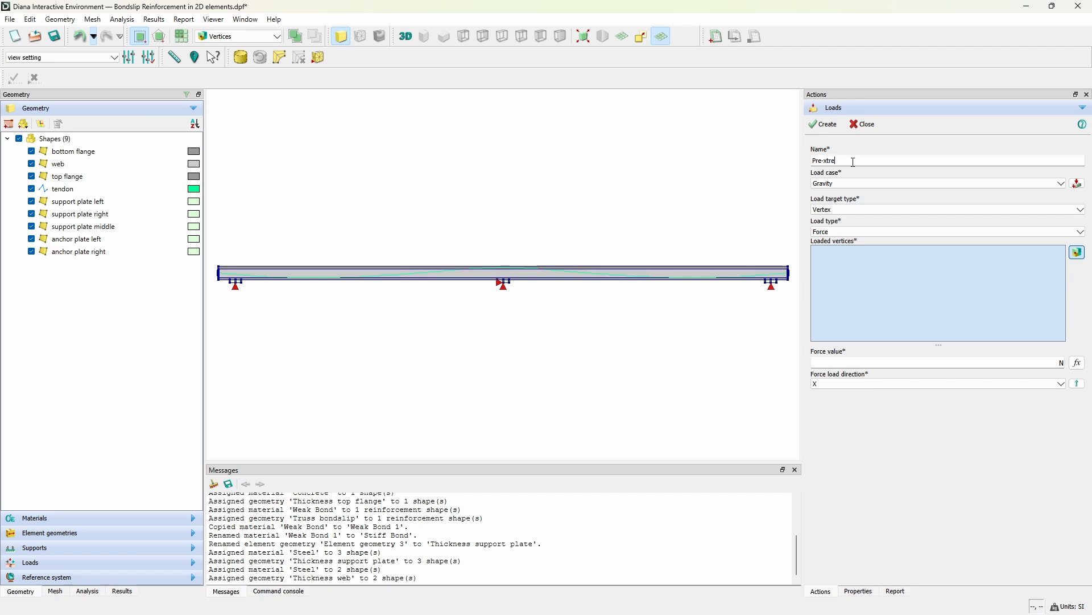
pyautogui.press('BackSpace')
pyautogui.press('BackSpace')
pyautogui.press('BackSpace')
pyautogui.press('BackSpace')
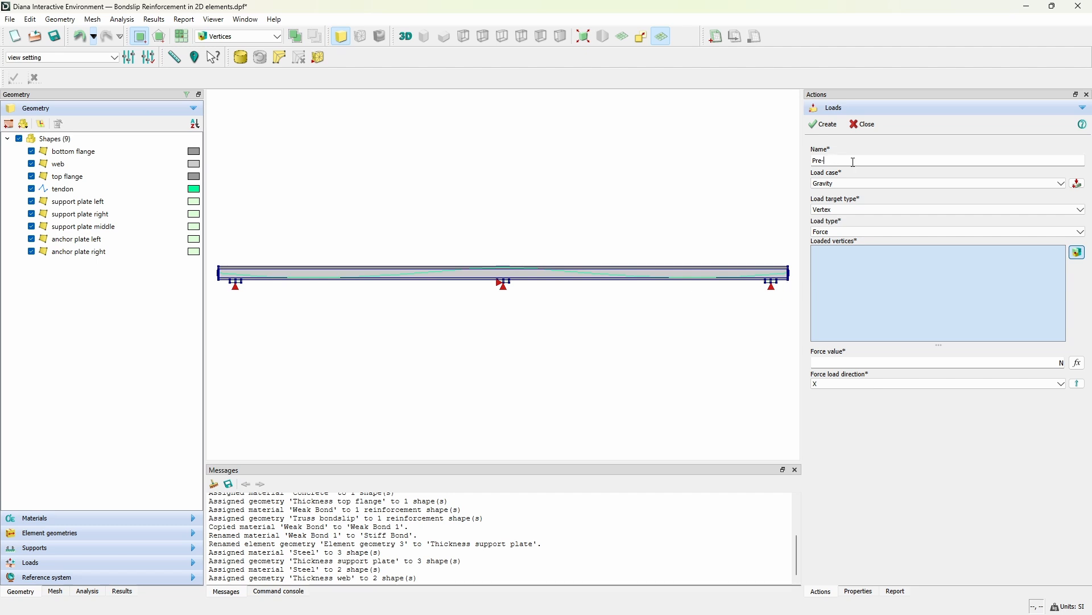
pyautogui.write('Stress')
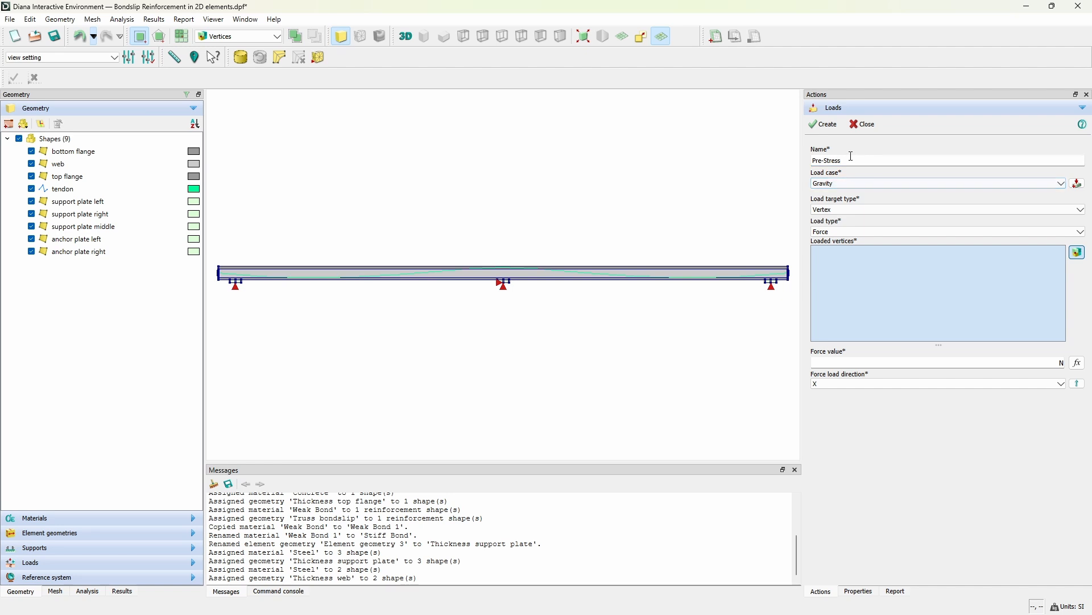
# - Add a new load case named "Pre-Stress" and use it for the prestress load
pyautogui.tripleClick(851, 155)
pyautogui.hotkey('ctrl', 'c')
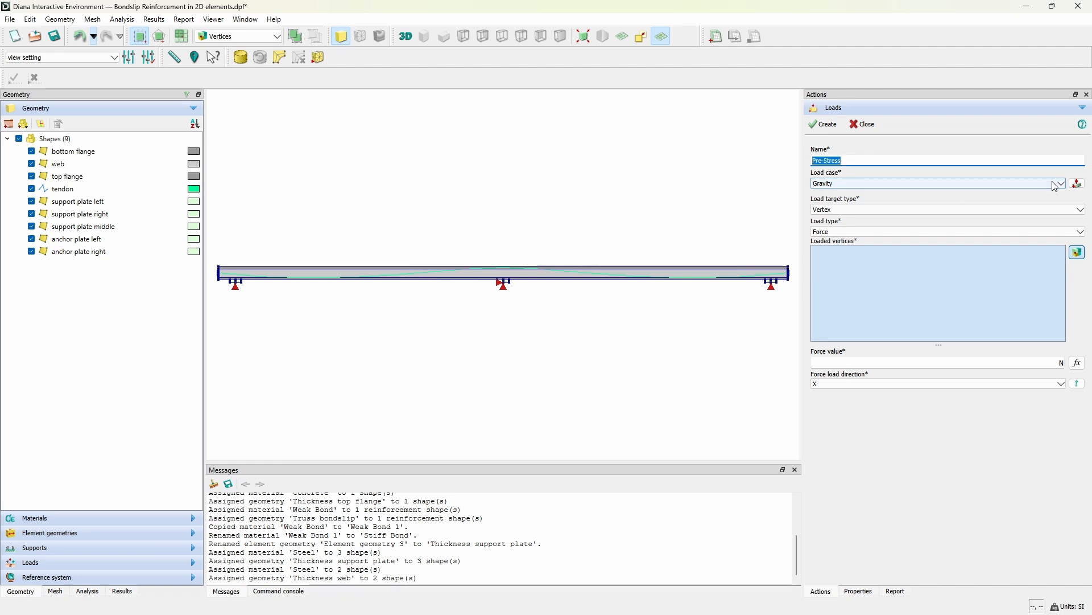
pyautogui.click(1078, 183)
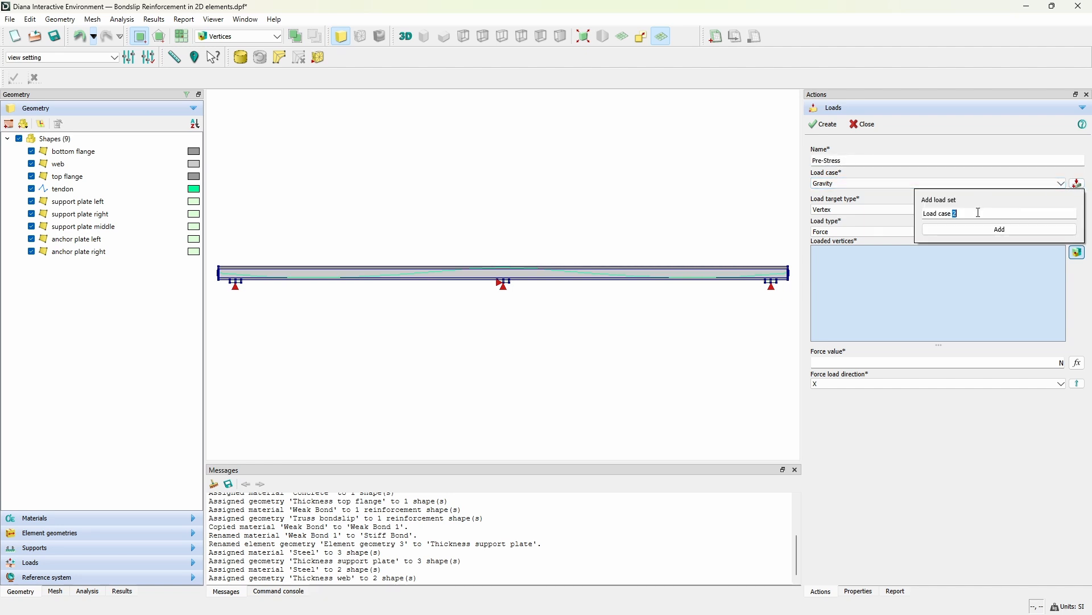
pyautogui.tripleClick(979, 213)
pyautogui.hotkey('ctrl', 'v')
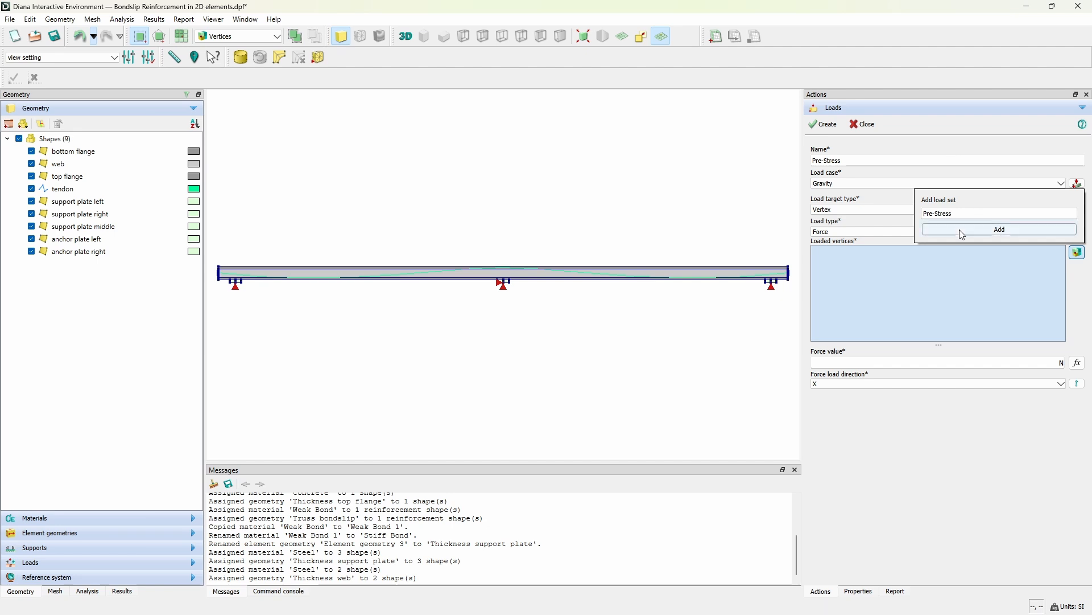
pyautogui.click(962, 230)
# - Create the Pre-Stress load as a shape-targeted Reinforcement bar prestress of 1.5562e9 N/m² on the tendon
pyautogui.click(882, 210)
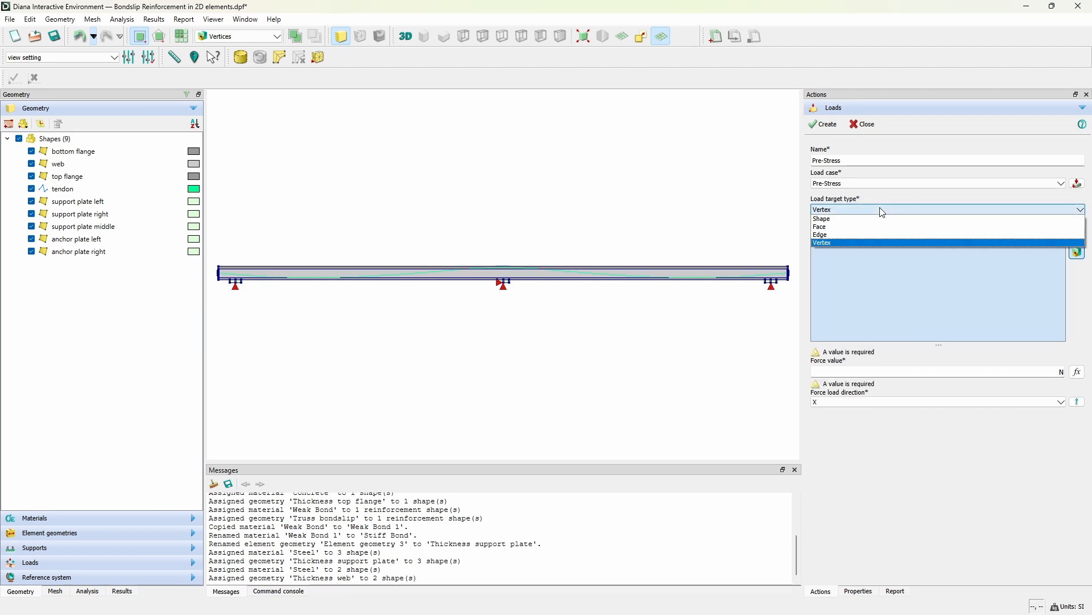
pyautogui.click(871, 219)
pyautogui.click(867, 232)
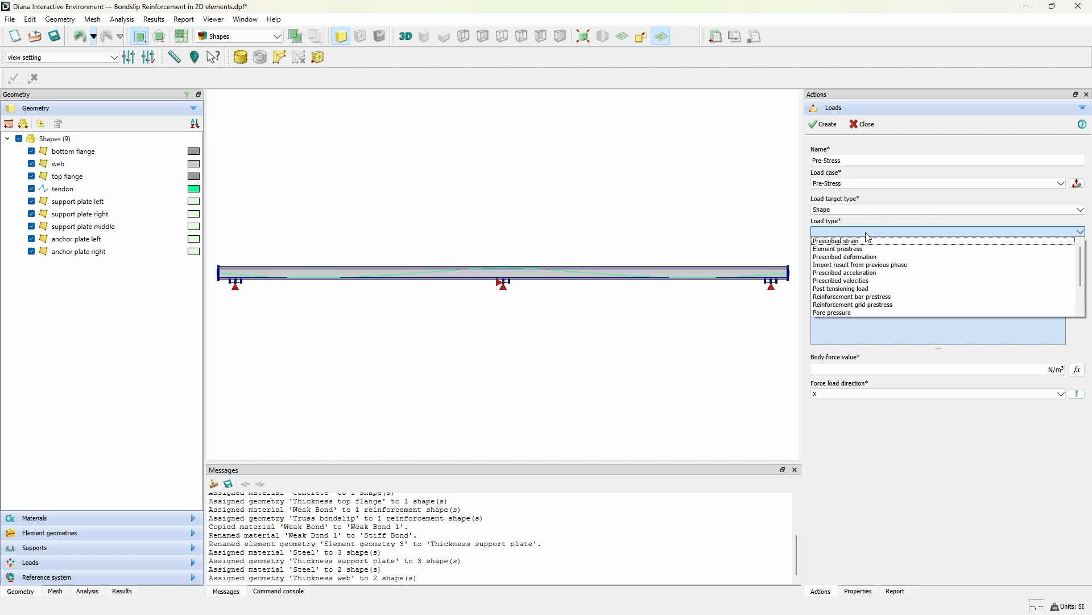
pyautogui.click(890, 298)
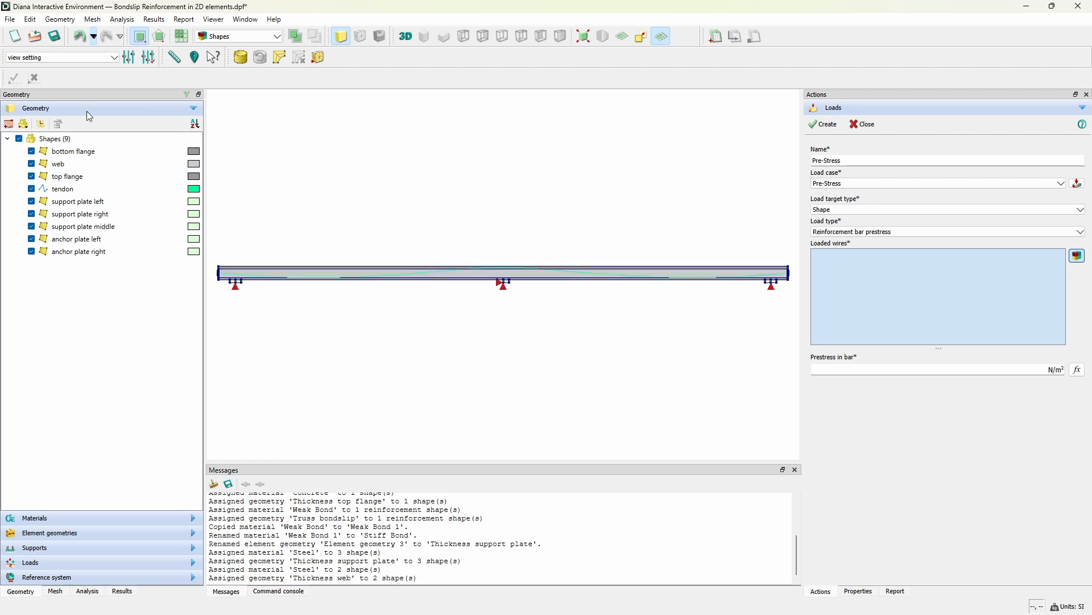
pyautogui.click(103, 193)
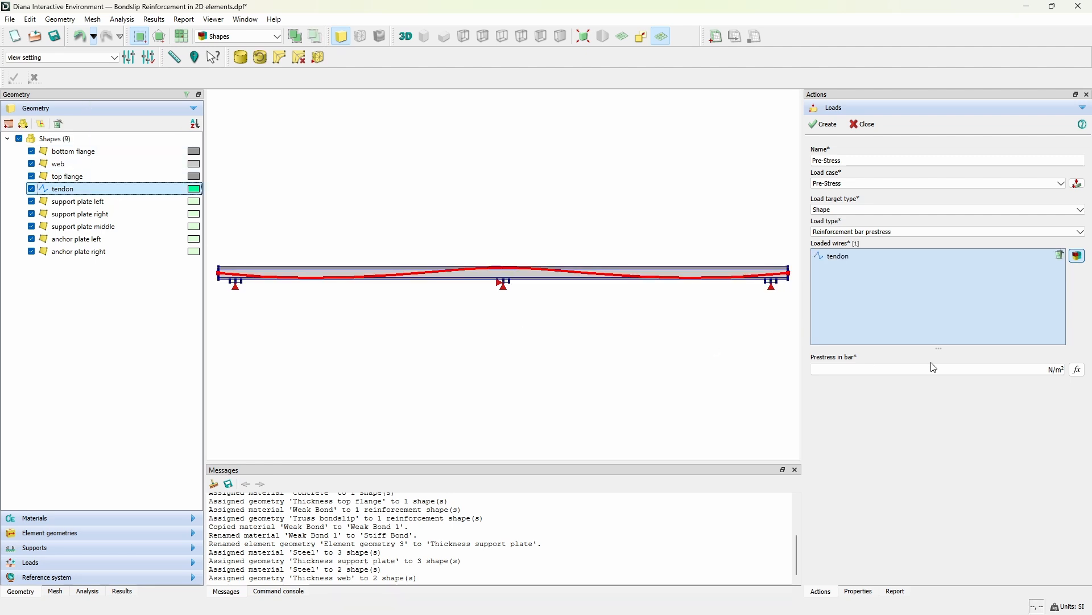
pyautogui.click(1025, 370)
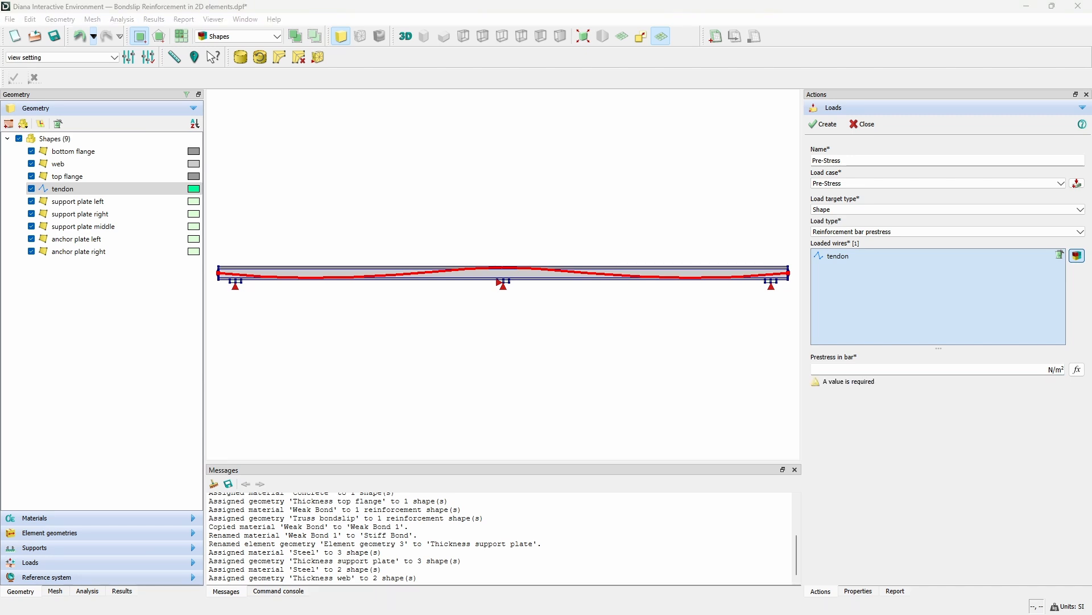
pyautogui.click(1030, 373)
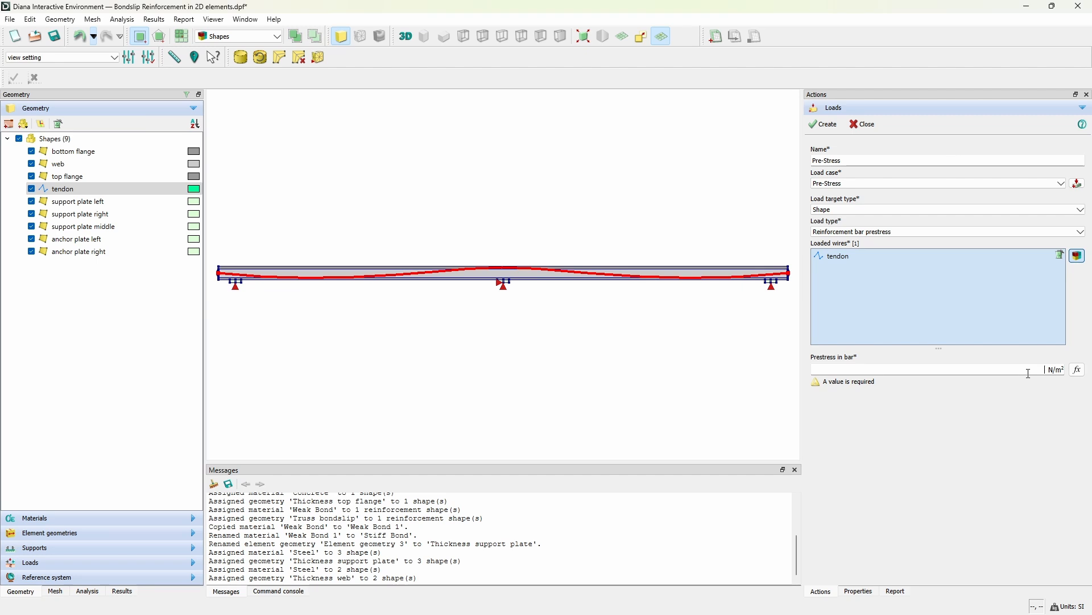
pyautogui.write('1.5562e9')
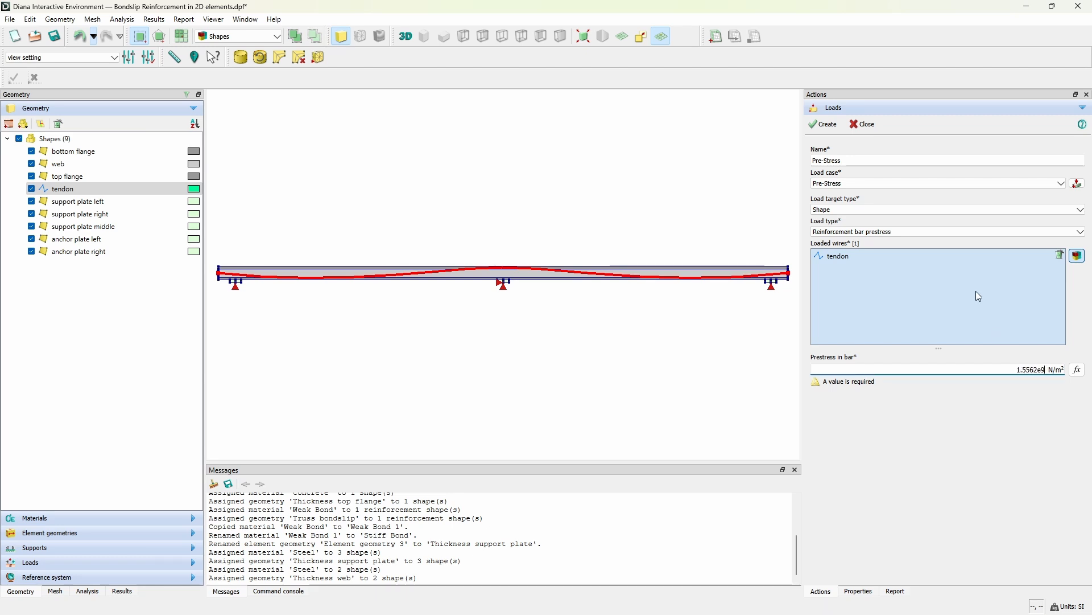
pyautogui.click(825, 125)
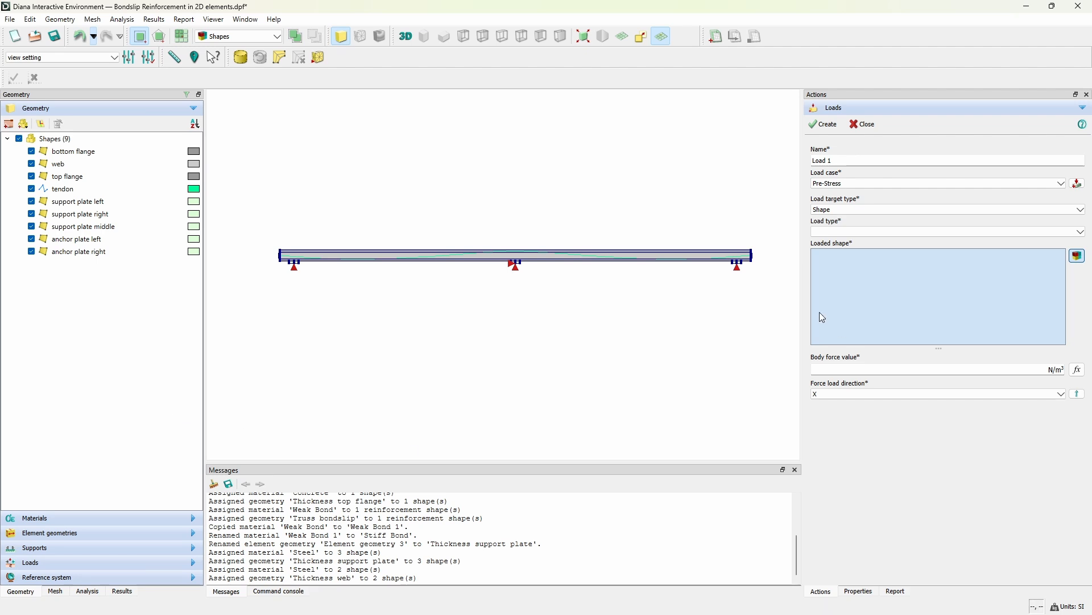
pyautogui.click(872, 124)
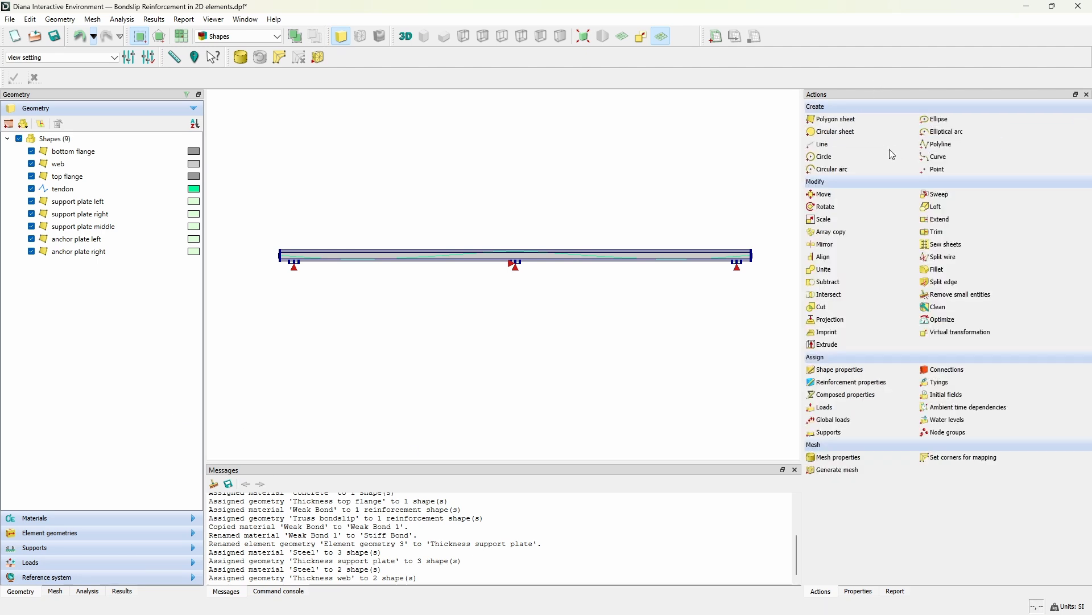
# - Create a single point on the girder's top edge at position 15, 1.4 m
pyautogui.click(945, 172)
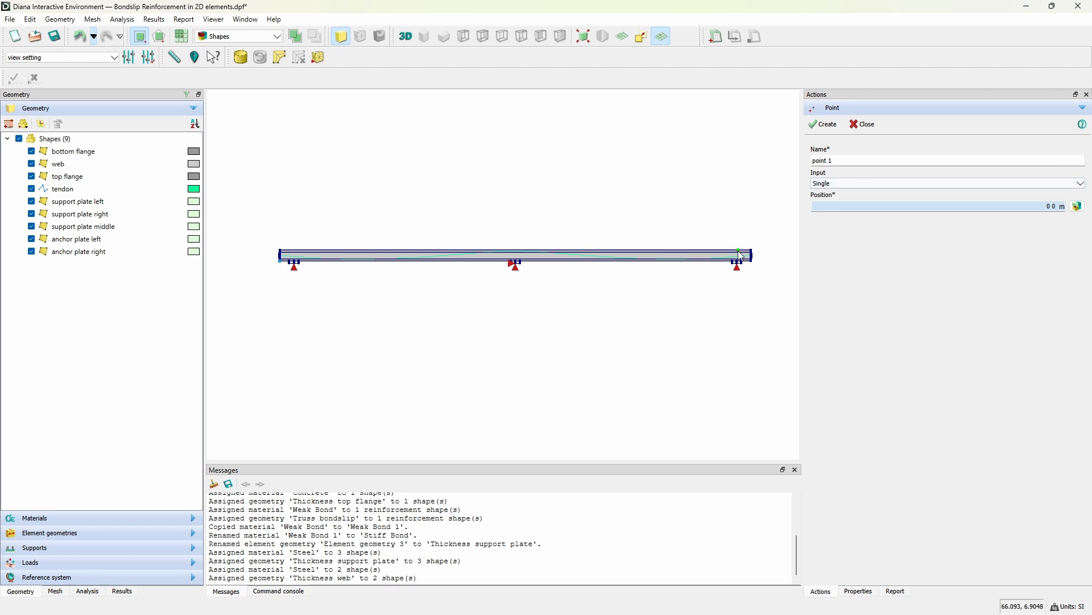
pyautogui.click(861, 202)
pyautogui.write('1.4')
pyautogui.click(825, 124)
pyautogui.scroll(3, 418, 264)
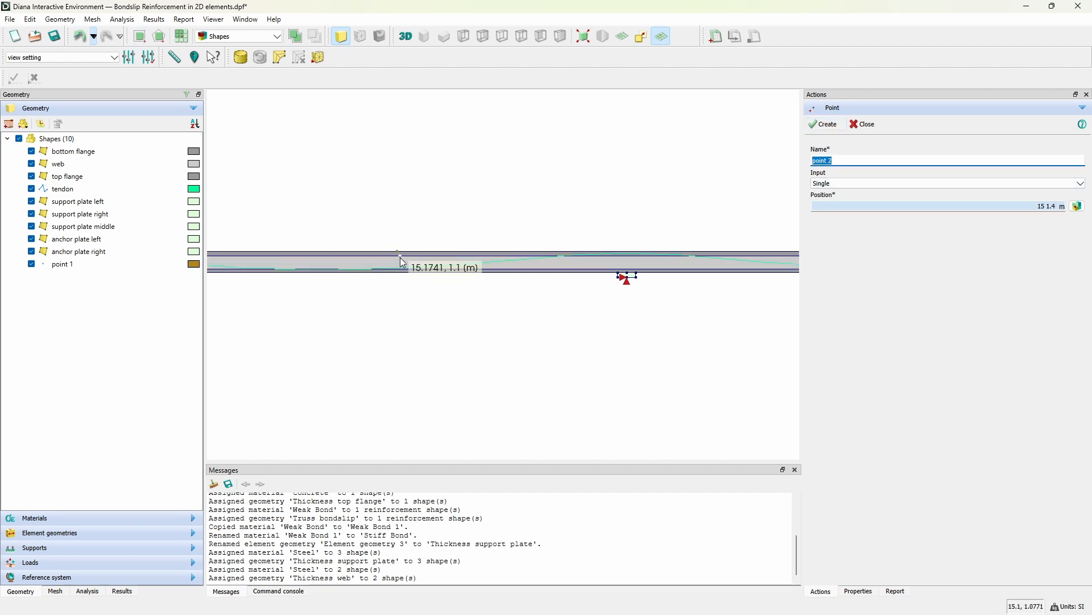
pyautogui.click(871, 127)
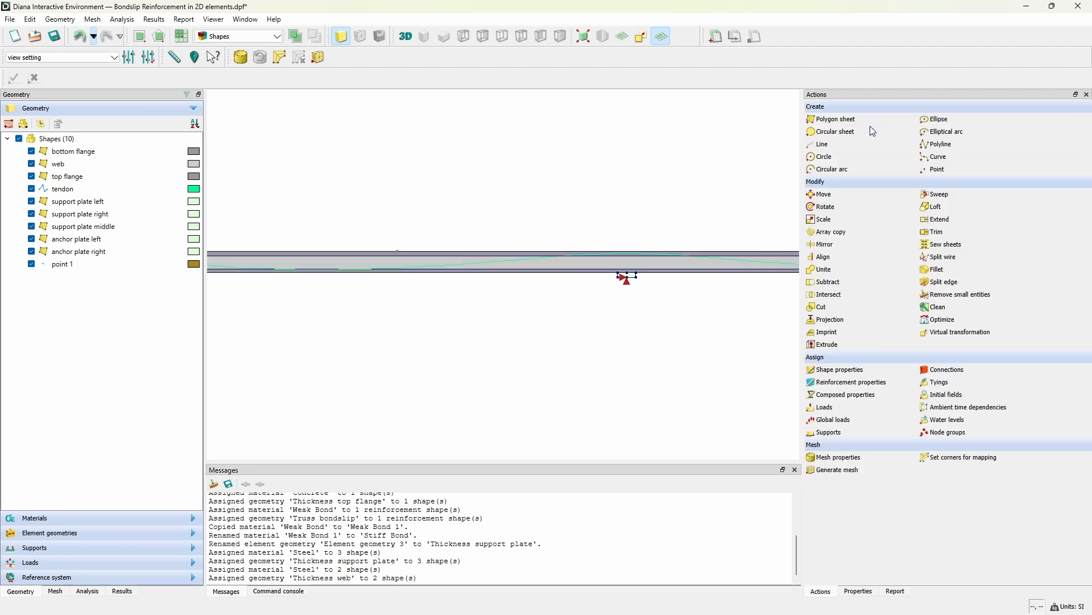
# - Project point 1 onto the top flange's face in direction 0 -1, imprinting it on the target without keeping the tool
pyautogui.scroll(-2, 421, 243)
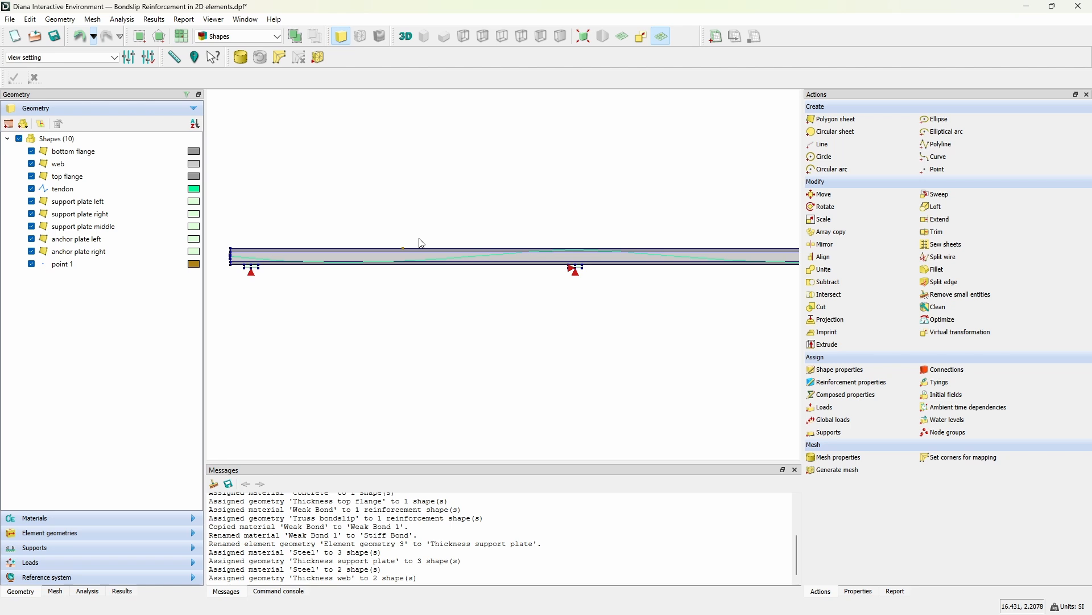
pyautogui.click(829, 319)
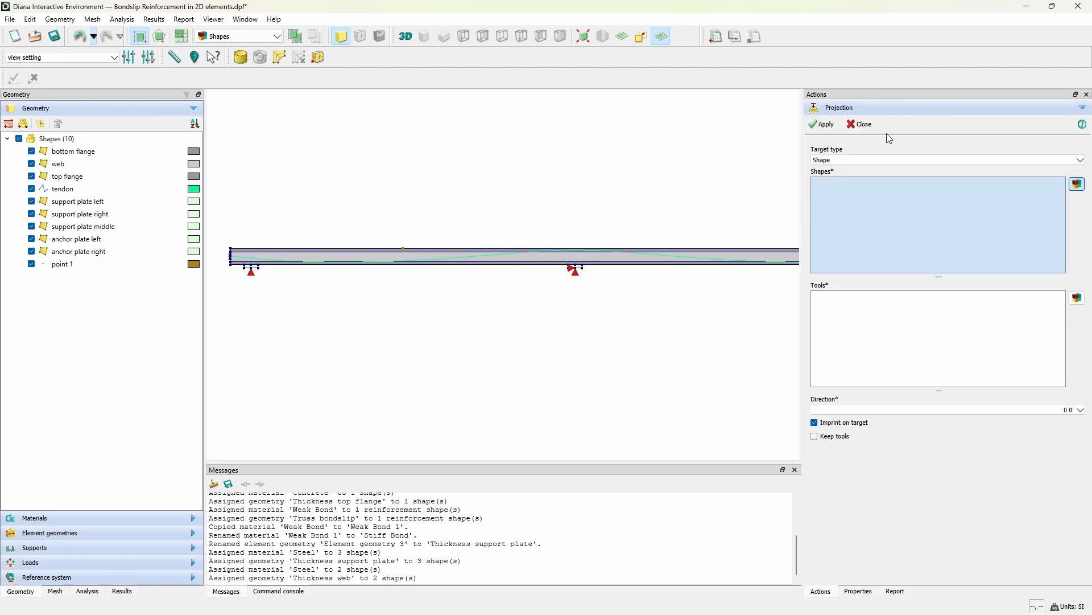
pyautogui.click(877, 160)
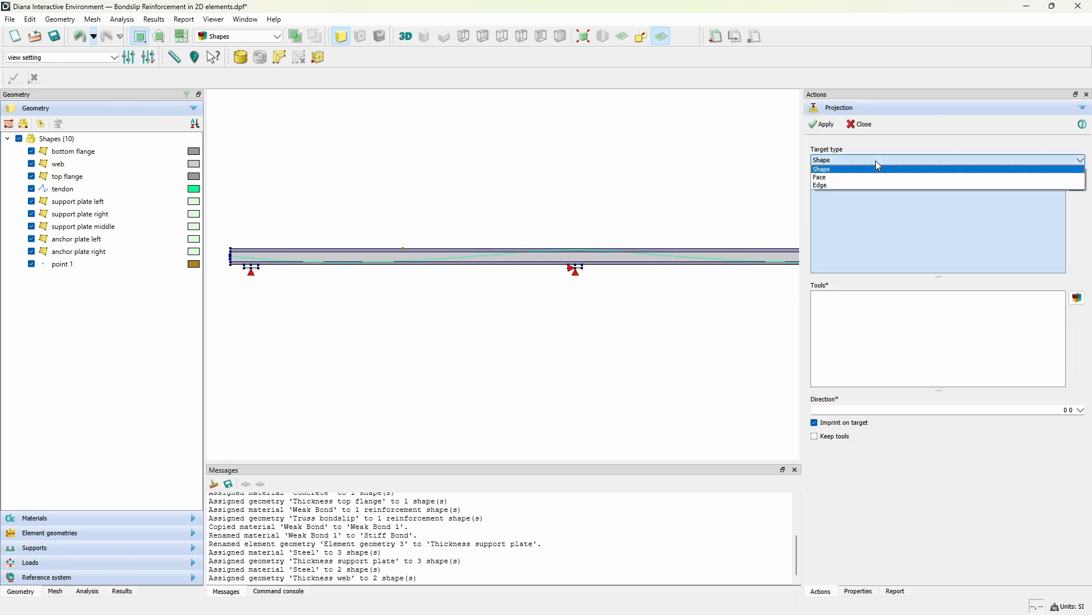
pyautogui.click(868, 176)
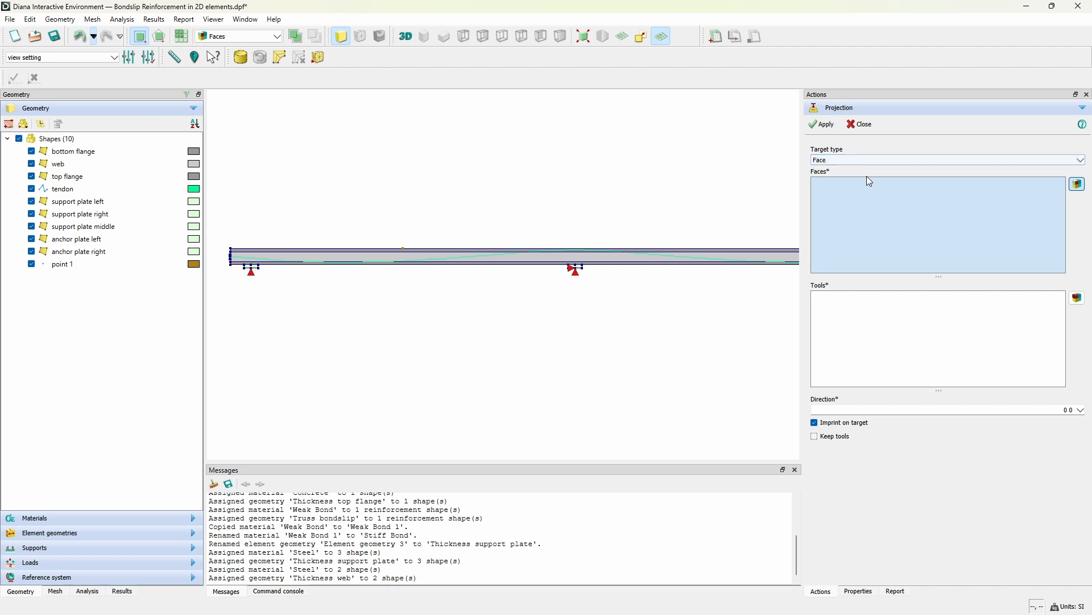
pyautogui.click(416, 251)
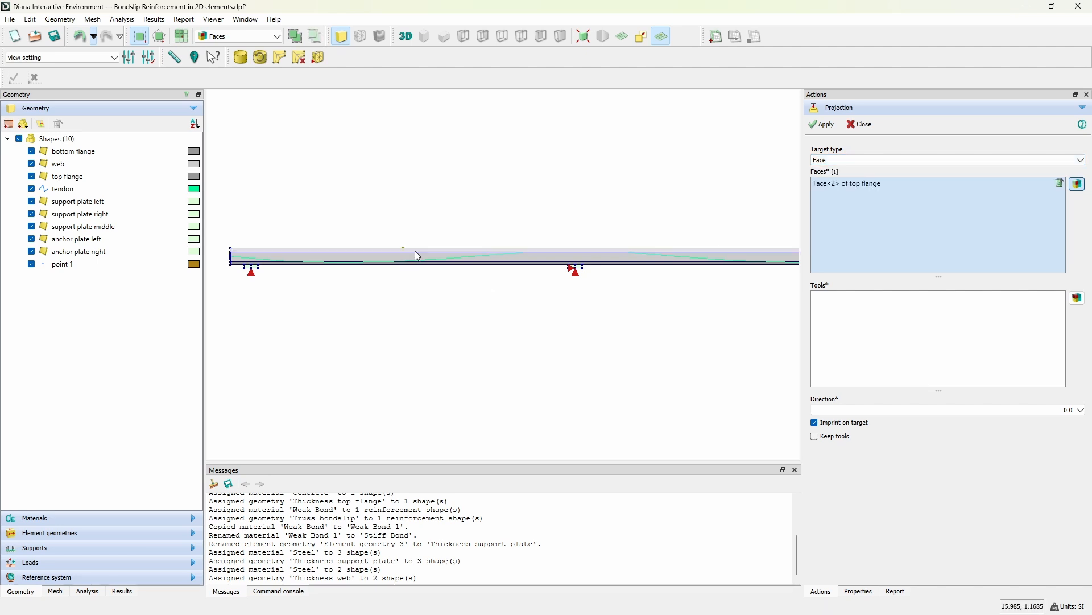
pyautogui.click(857, 309)
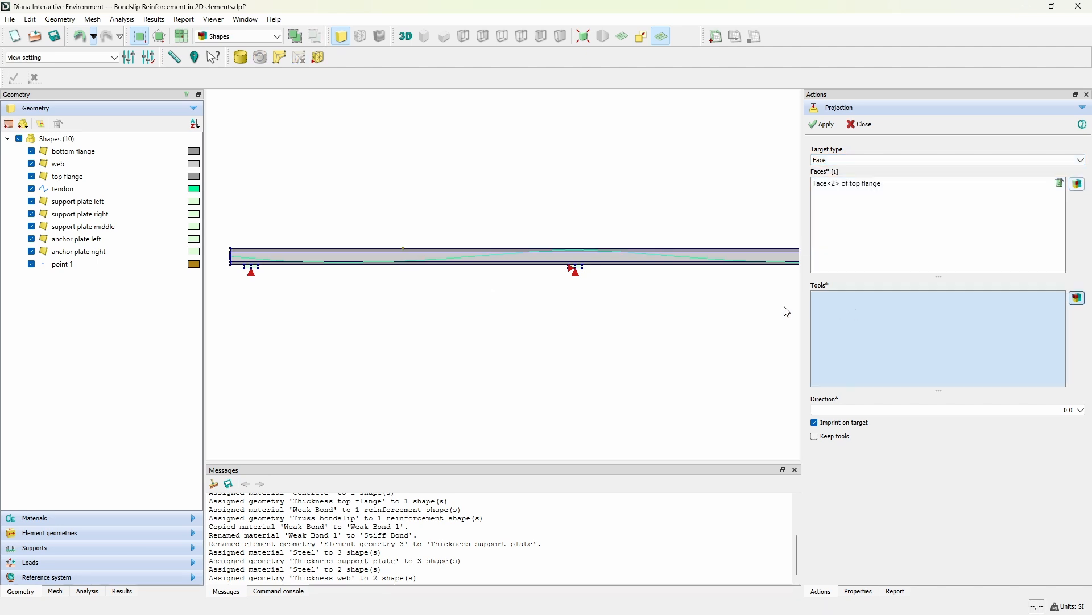
pyautogui.click(97, 263)
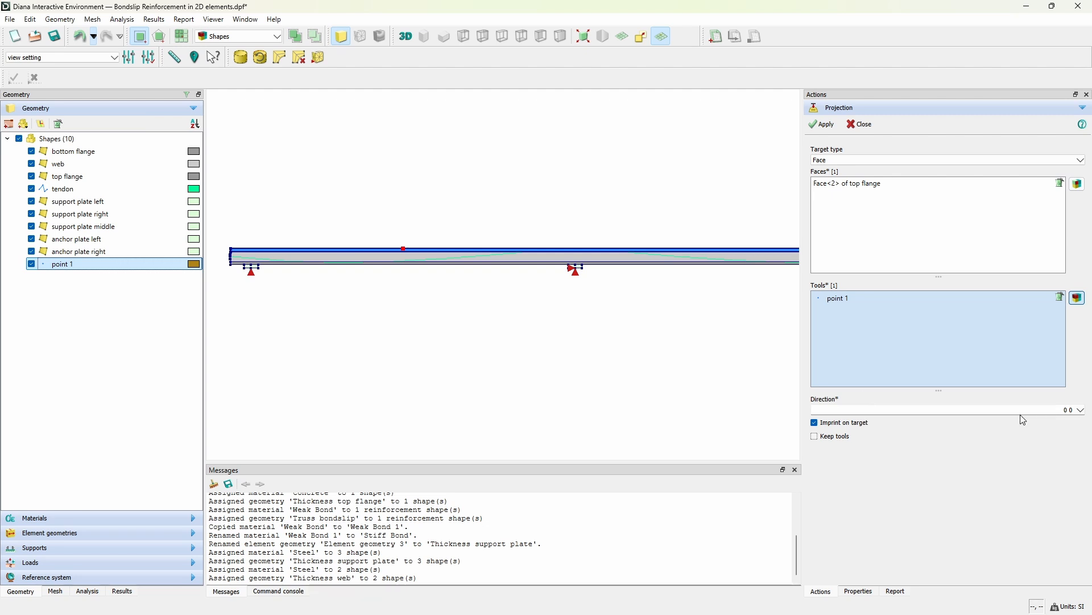
pyautogui.click(1080, 410)
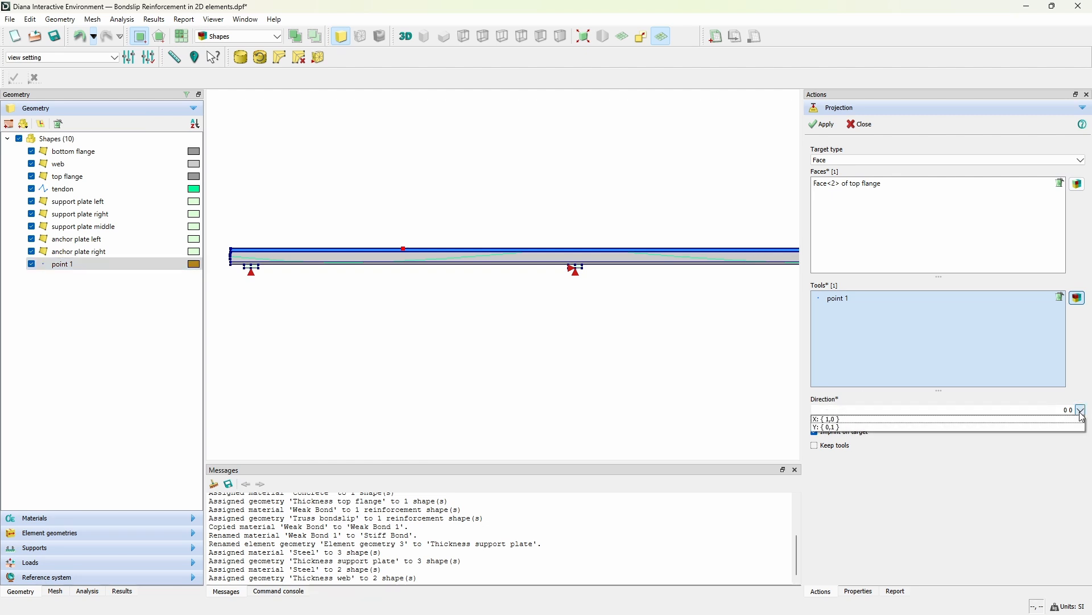
pyautogui.click(1043, 409)
pyautogui.write('0 ')
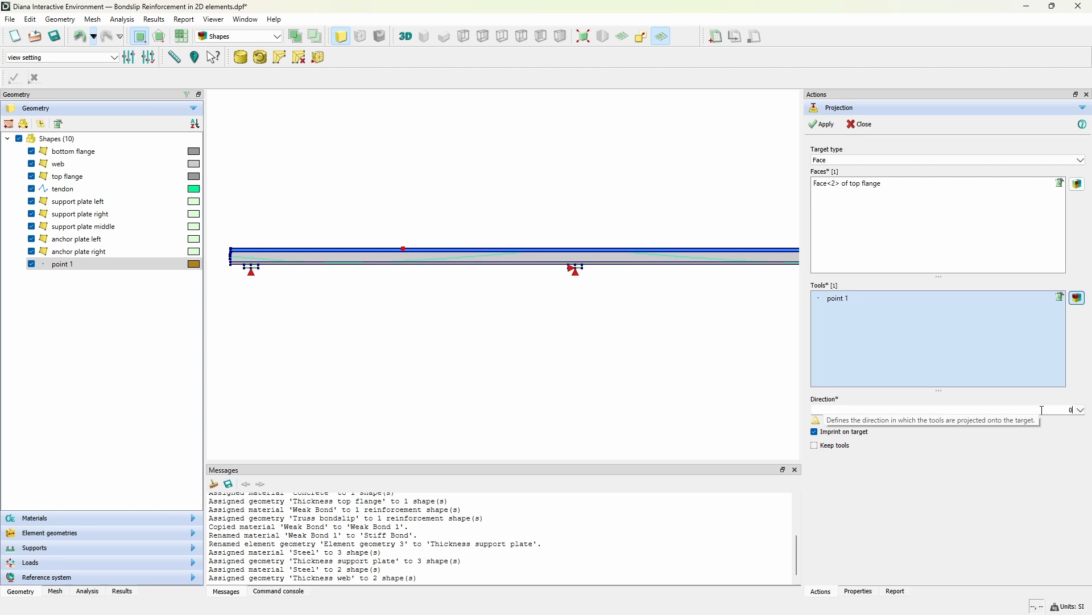
pyautogui.write('-1')
pyautogui.click(823, 124)
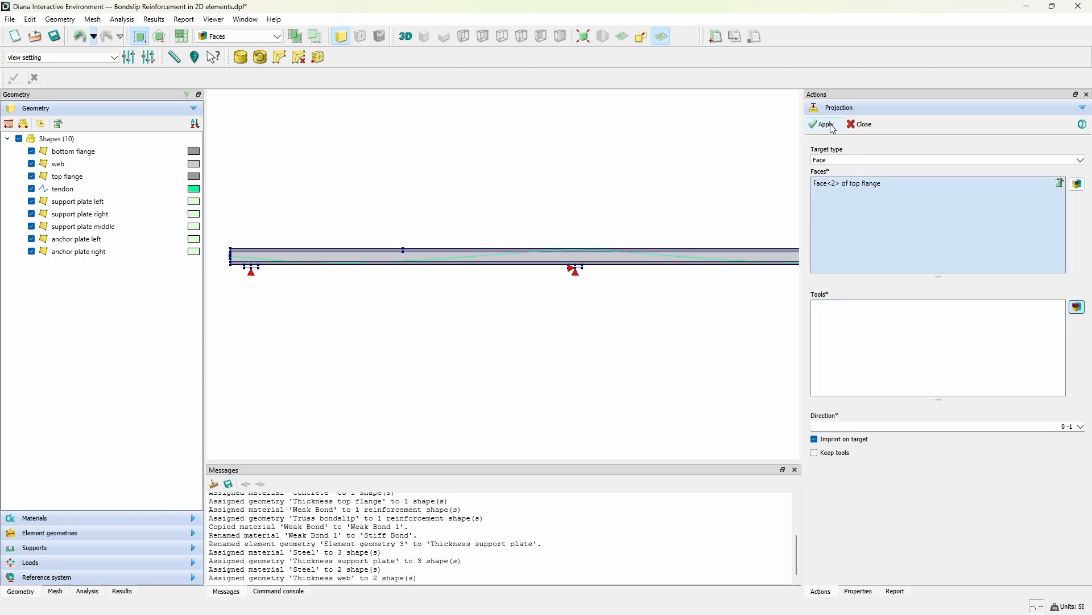
pyautogui.click(861, 125)
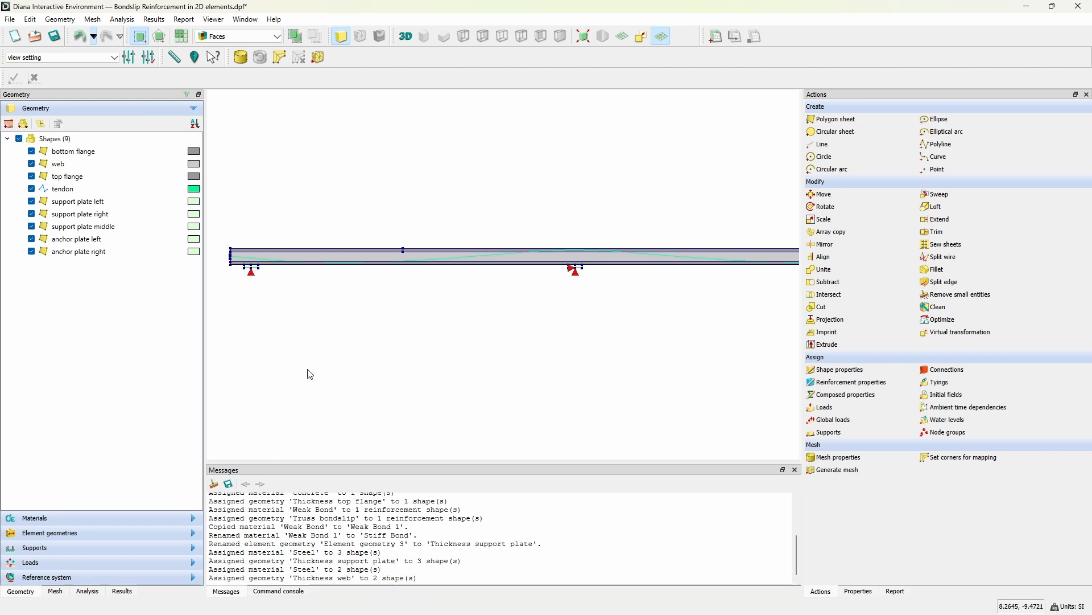
# - Start a new load definition named "Point load"
pyautogui.scroll(3, 409, 227)
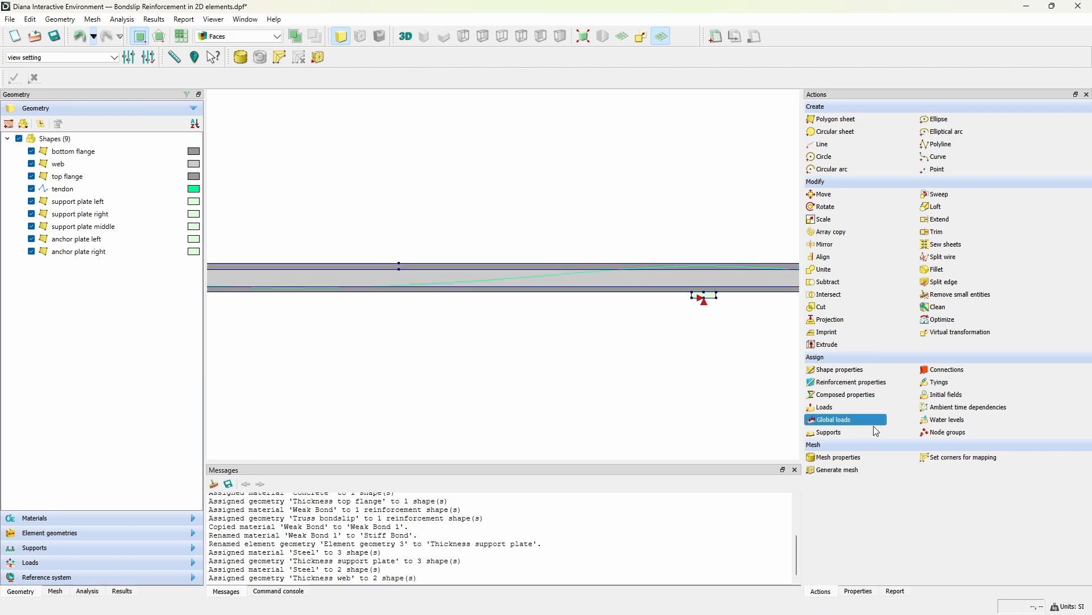
pyautogui.click(863, 409)
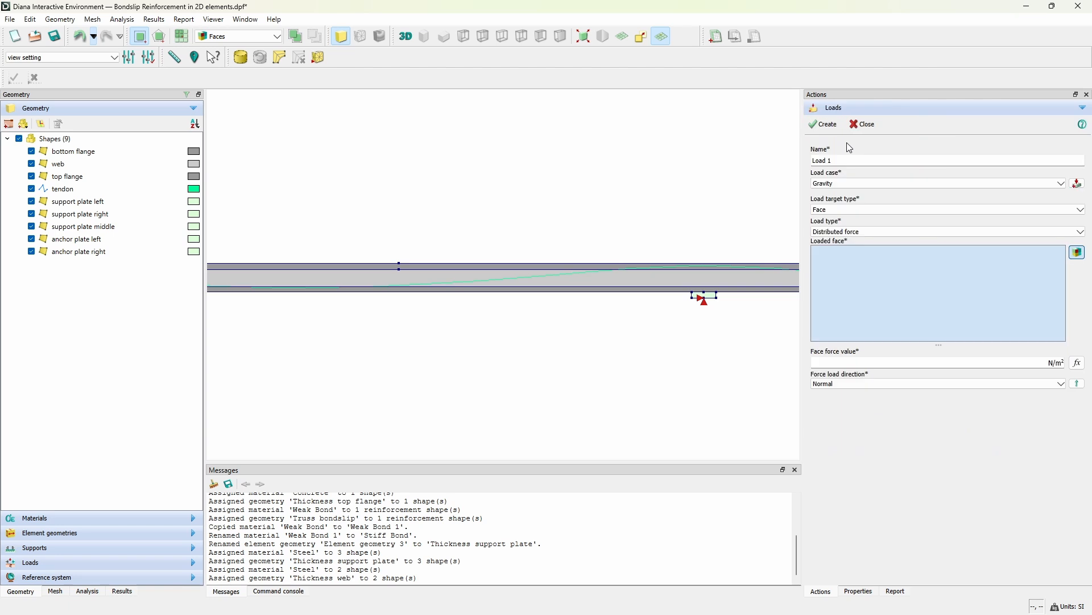
pyautogui.tripleClick(852, 162)
pyautogui.write('Point l')
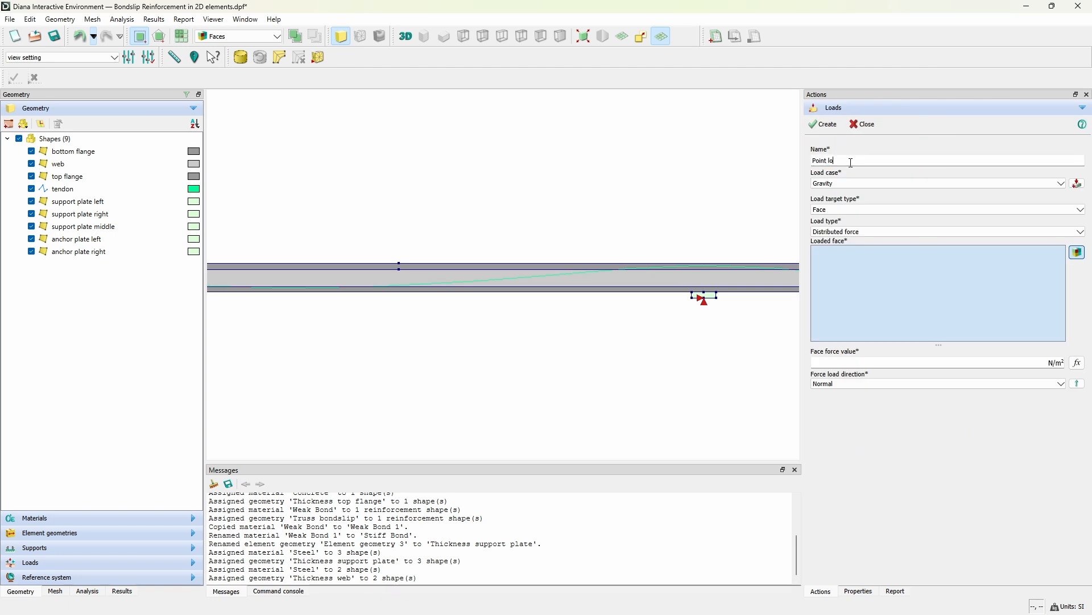
pyautogui.tripleClick(851, 161)
pyautogui.hotkey('ctrl', 'c')
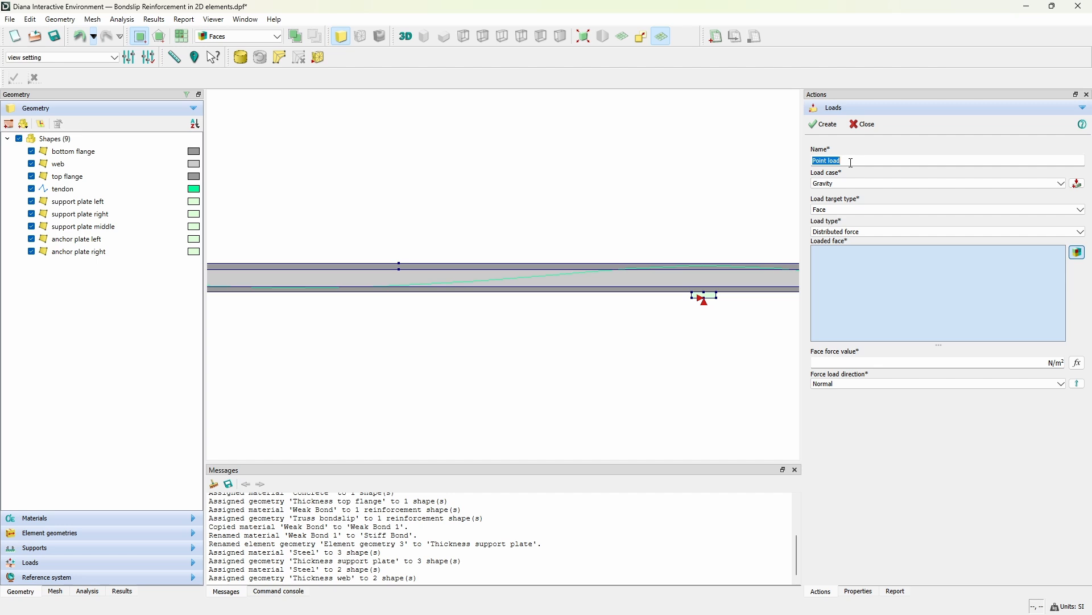
# - Add a new load case named "Point-load" and use it for the point load
pyautogui.click(1062, 184)
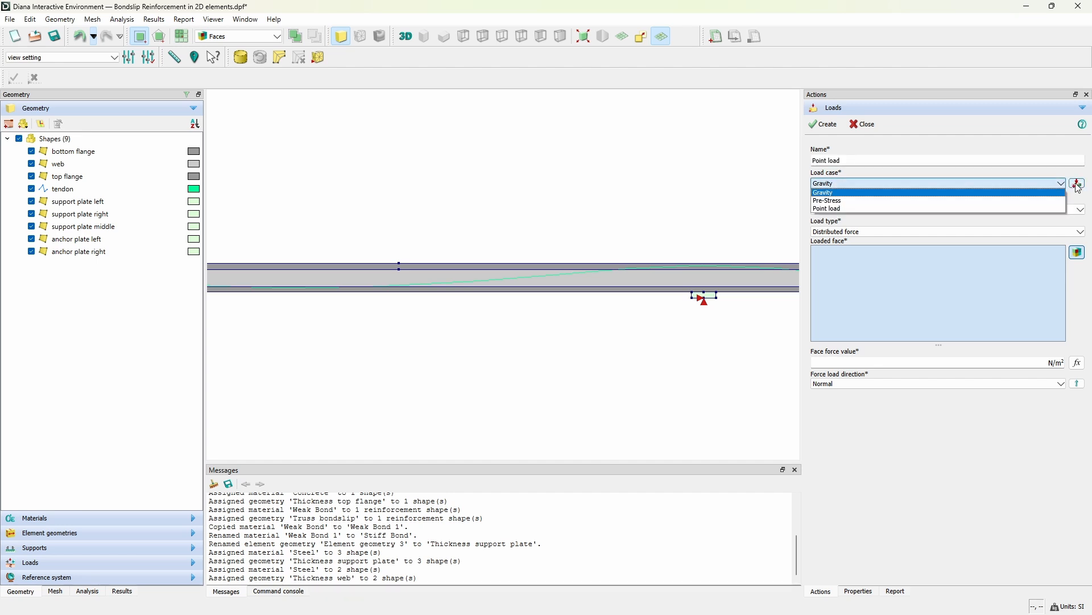
pyautogui.click(1077, 184)
pyautogui.tripleClick(1000, 213)
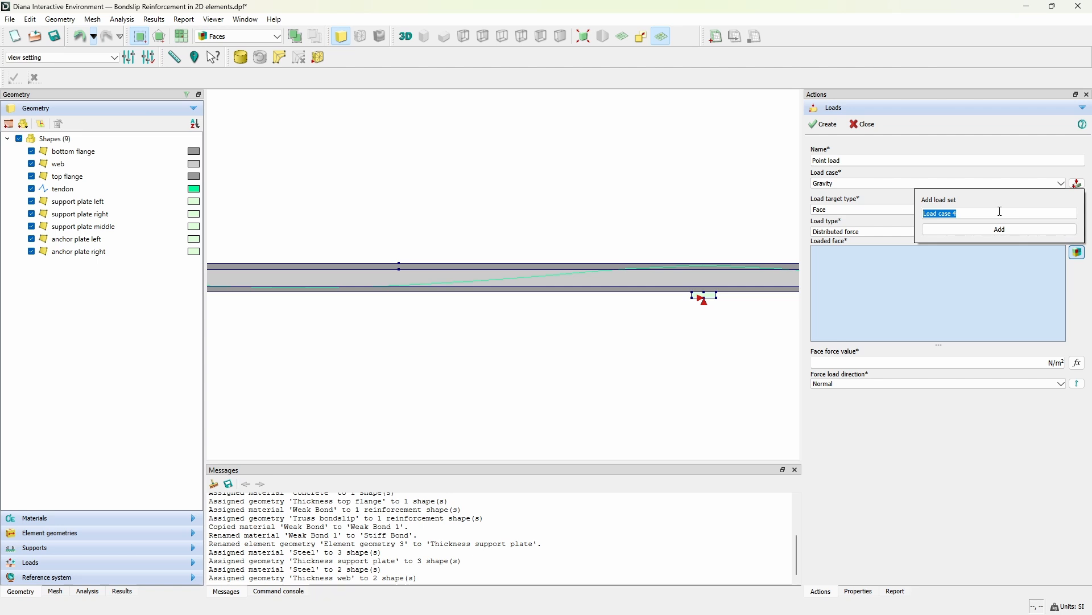
pyautogui.hotkey('ctrl', 'v')
pyautogui.click(938, 214)
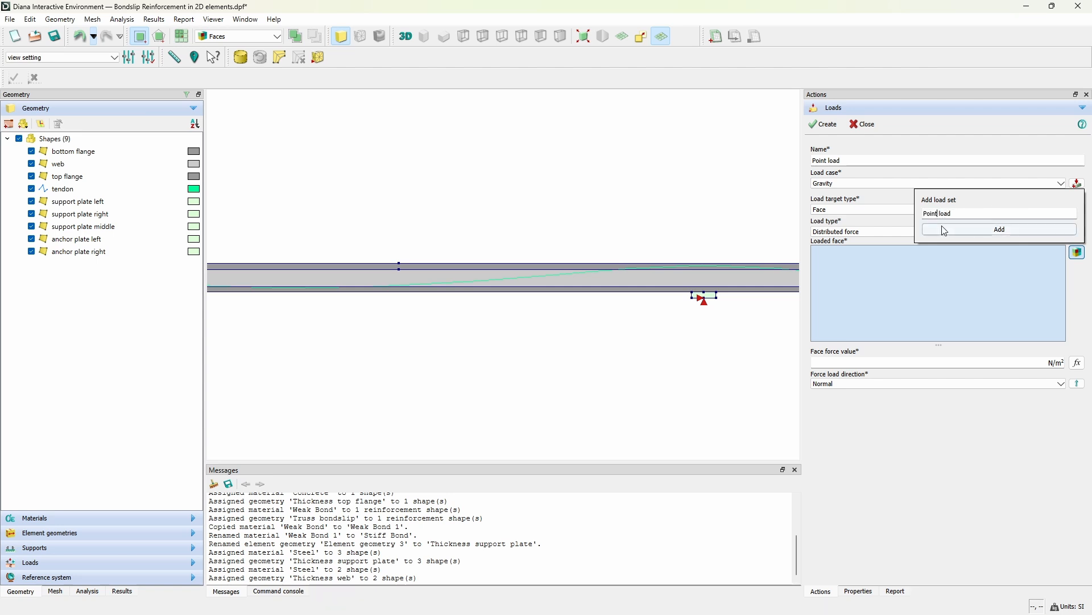
pyautogui.press('BackSpace')
pyautogui.write('-')
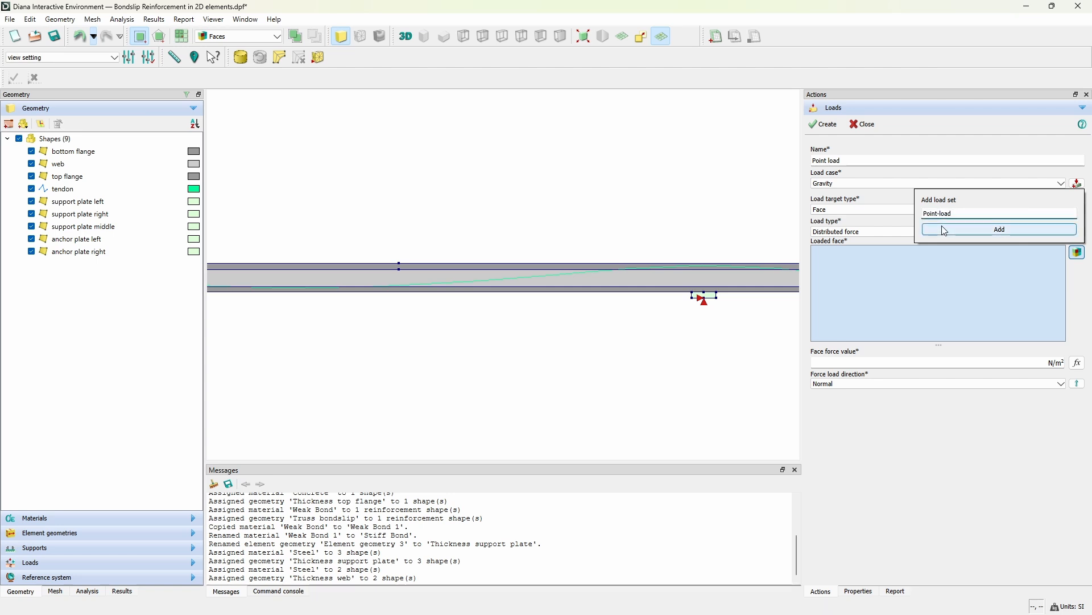
pyautogui.click(945, 230)
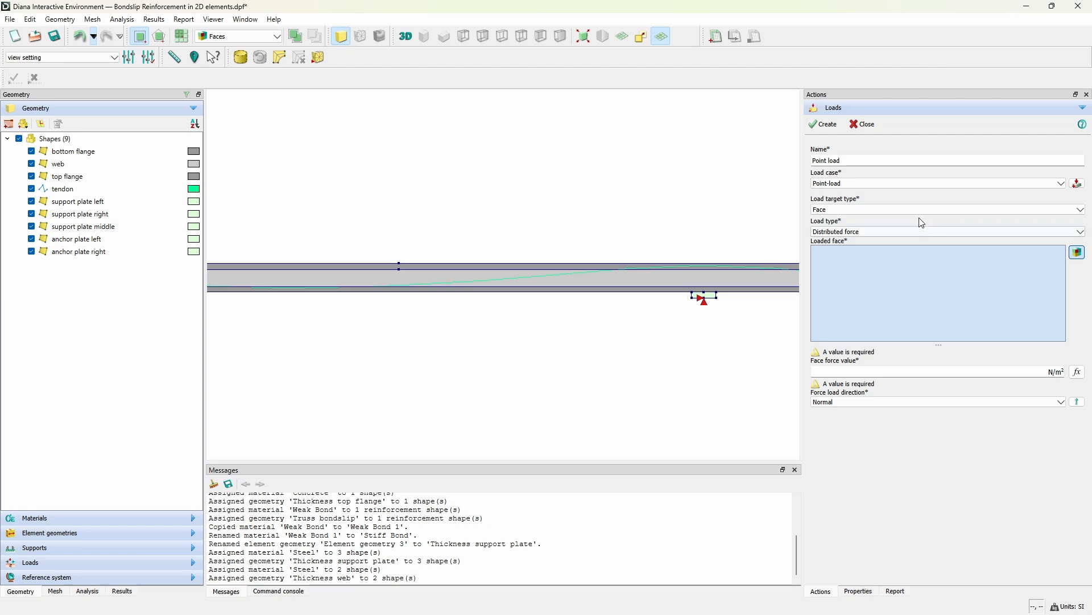
# - Create the point load as a force of -2.5e6 N in Y on the imprinted vertex at the top flange's upper edge
pyautogui.click(902, 211)
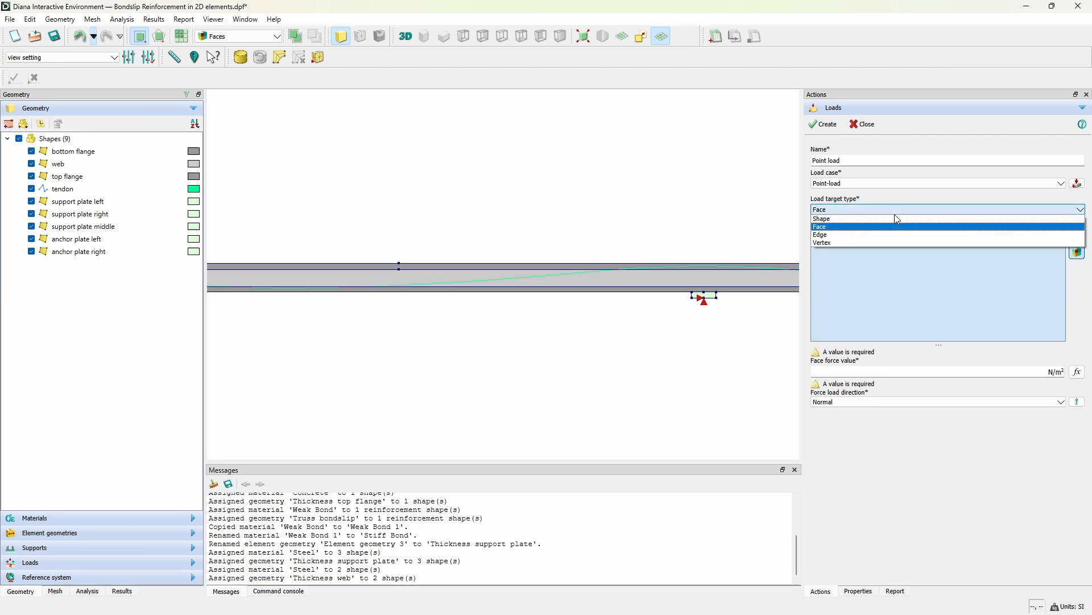
pyautogui.click(879, 241)
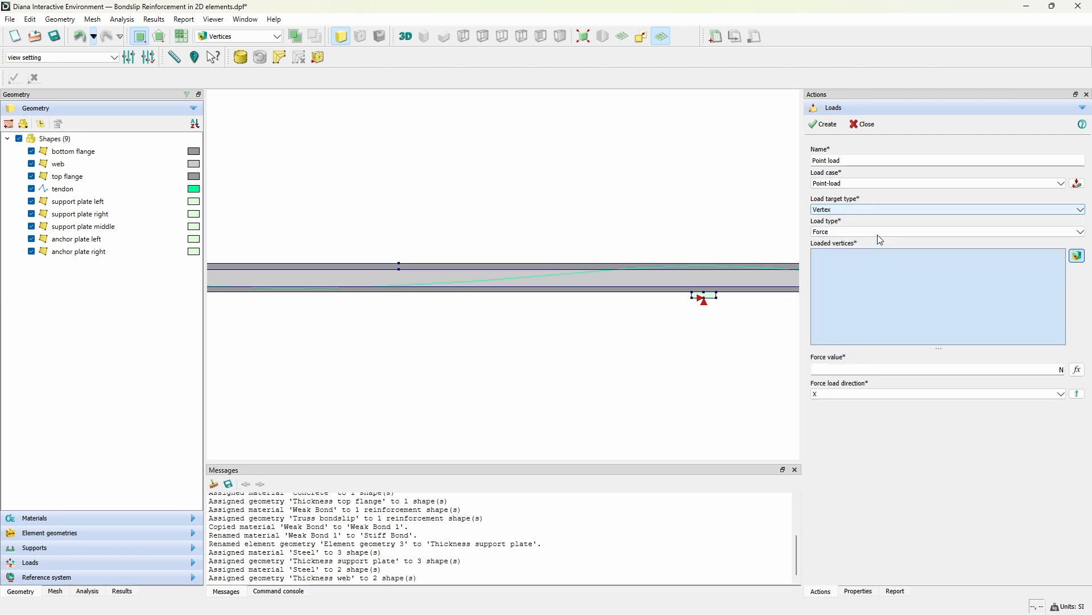
pyautogui.click(402, 266)
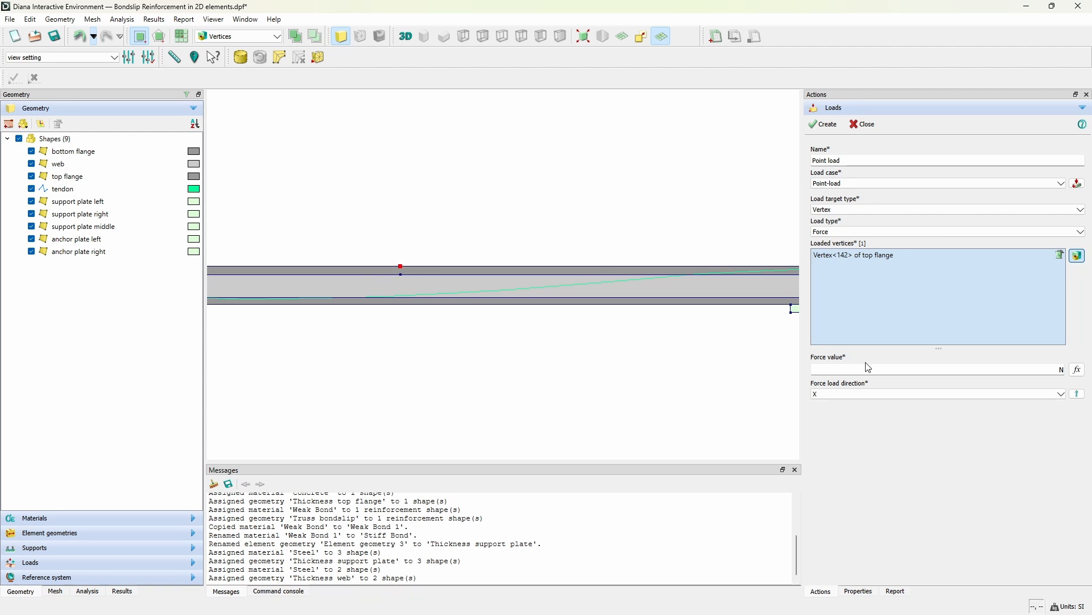
pyautogui.click(892, 371)
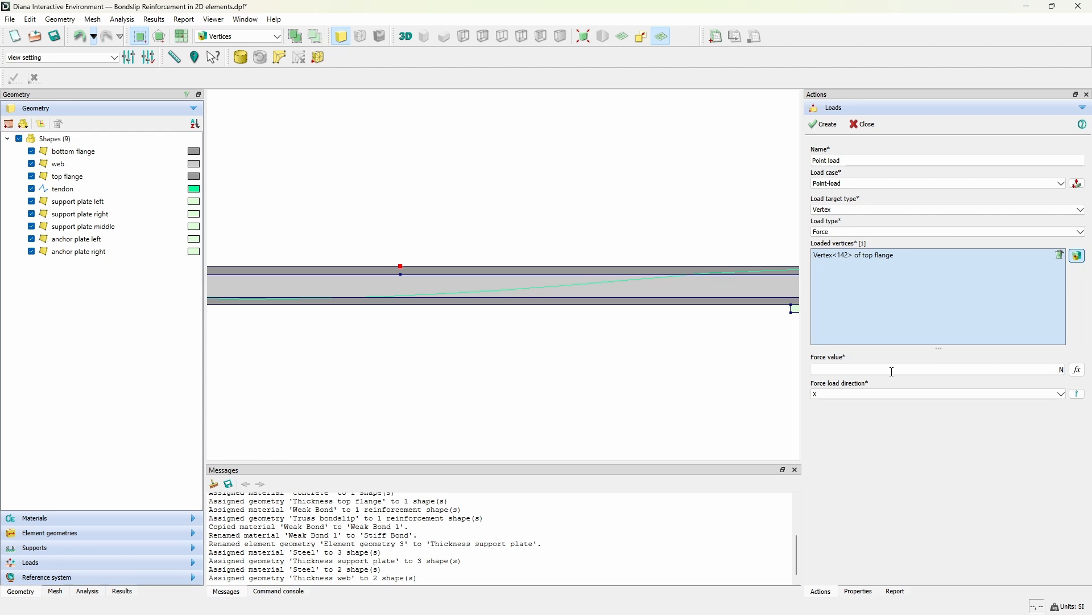
pyautogui.write('-2.5e6')
pyautogui.click(891, 394)
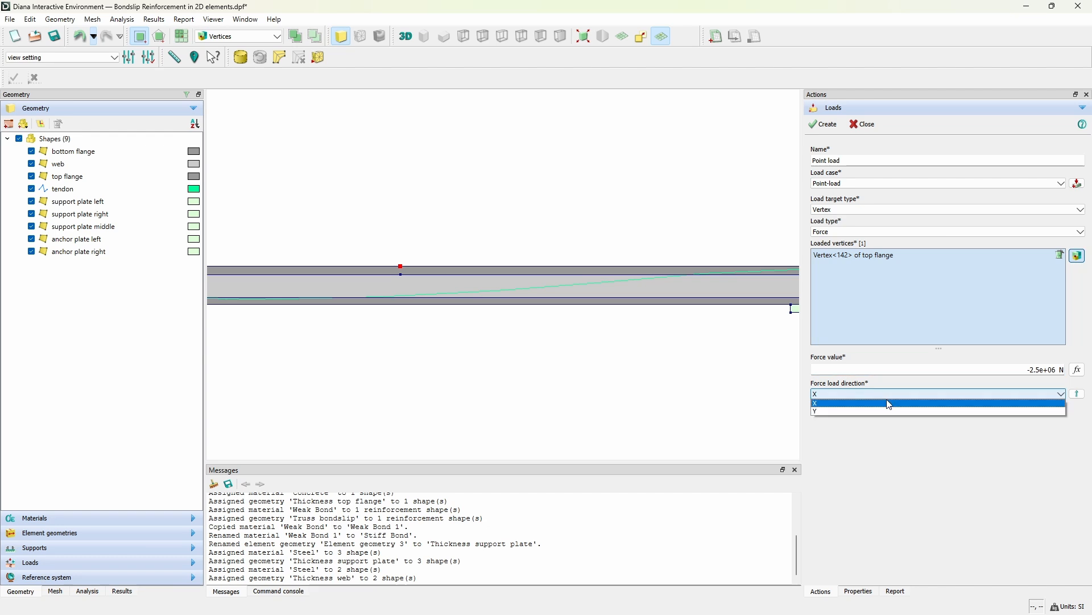
pyautogui.click(885, 408)
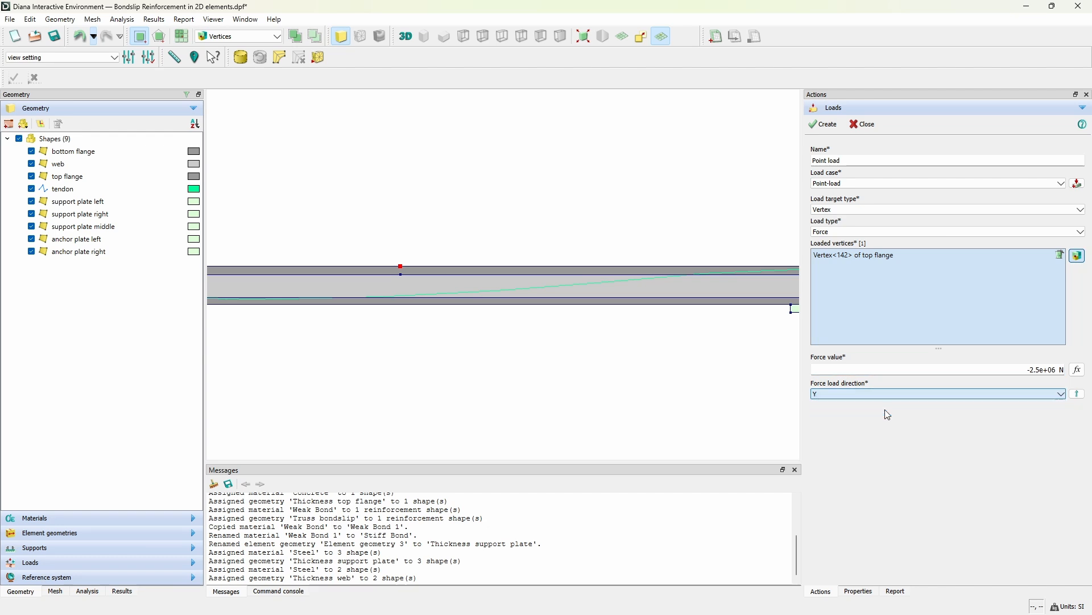
pyautogui.click(825, 124)
pyautogui.click(863, 125)
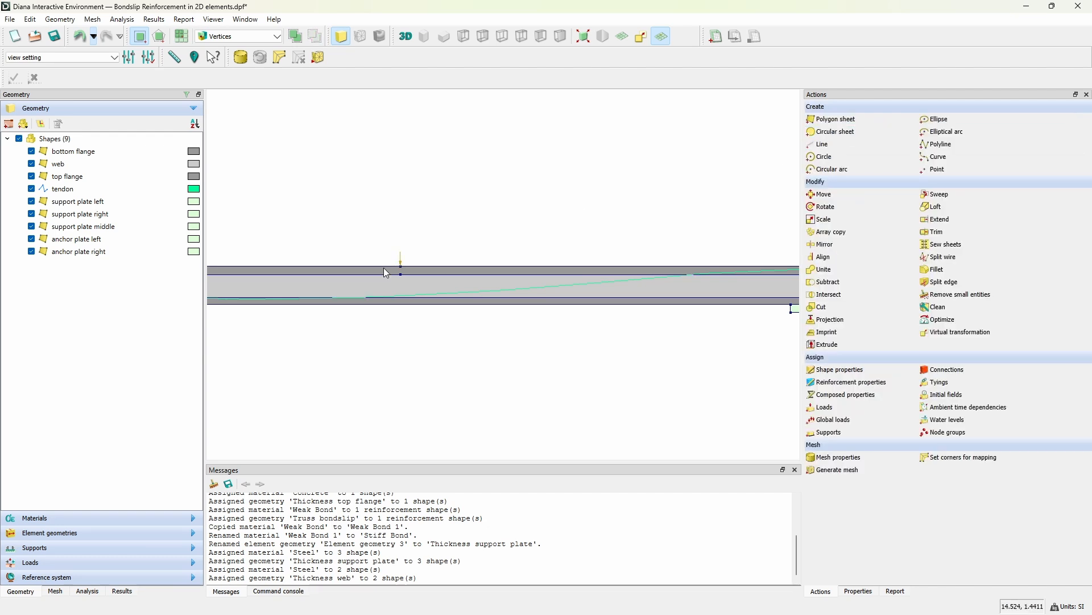
# - Generate the geometry load combinations and add Gravity with factor 1 to Load combination 2
pyautogui.scroll(2, 398, 261)
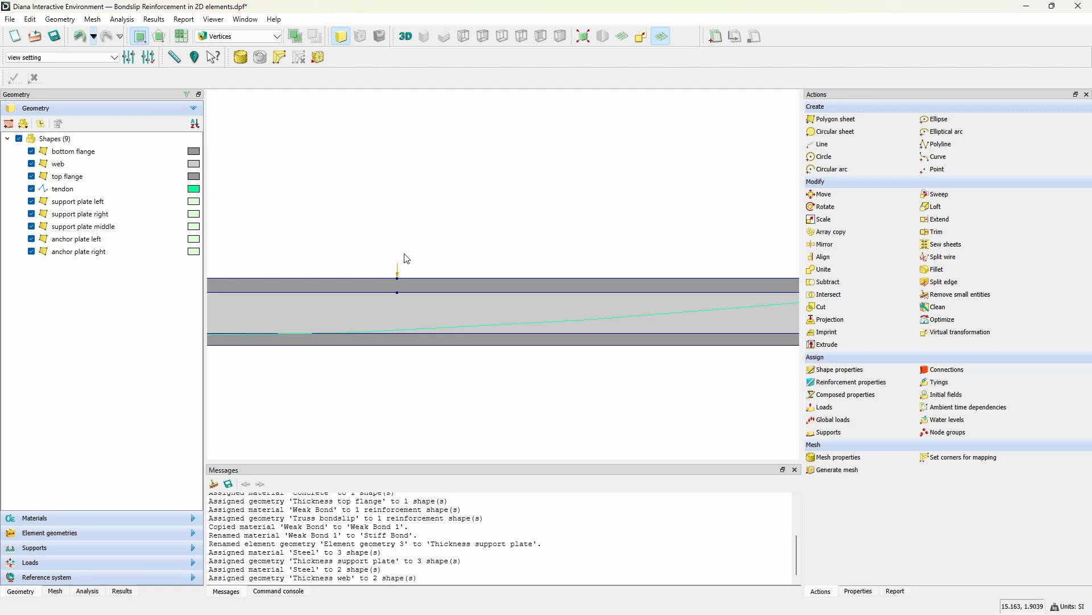
pyautogui.scroll(-5, 405, 257)
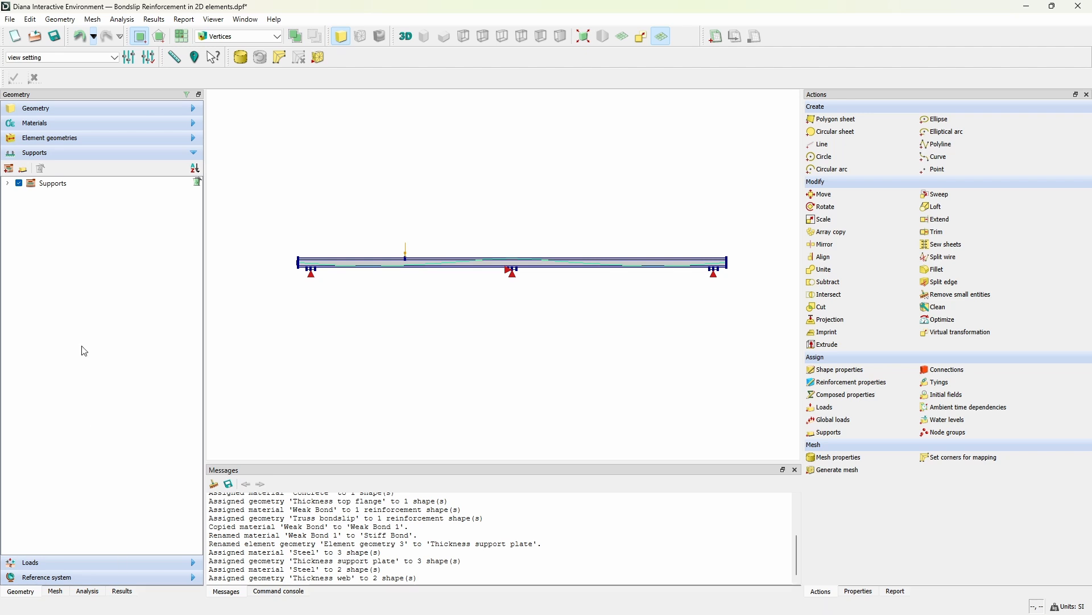
pyautogui.click(69, 561)
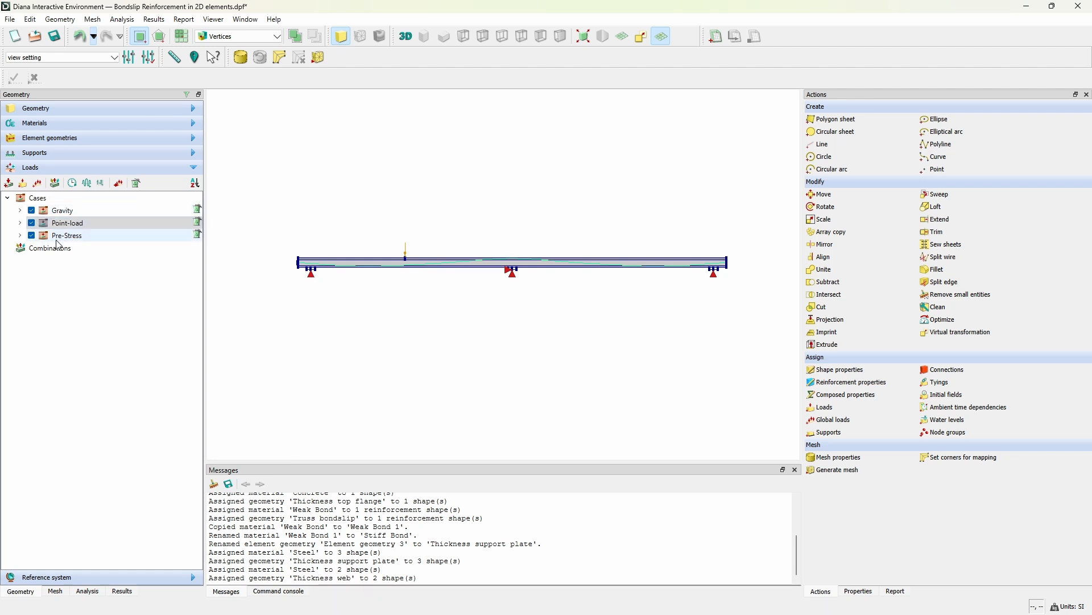
pyautogui.doubleClick(32, 248)
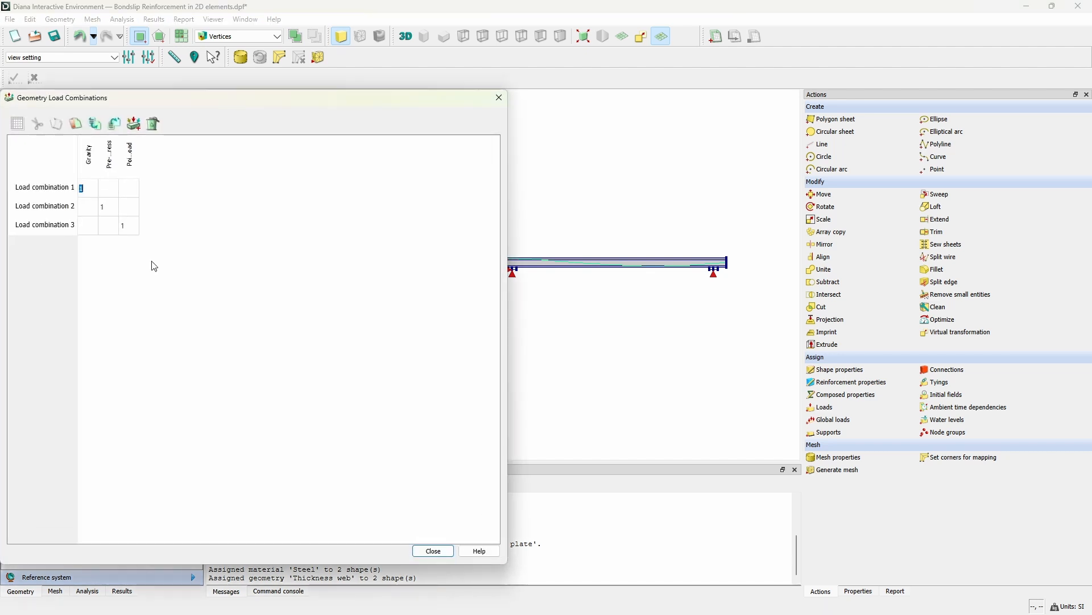
pyautogui.moveTo(190, 99); pyautogui.dragTo(441, 94)
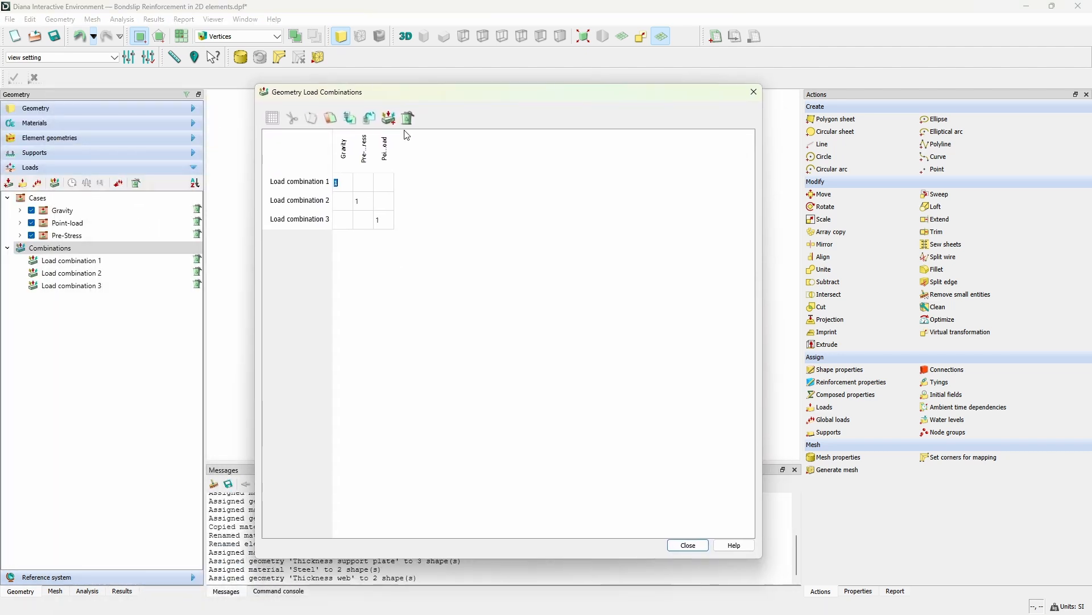
pyautogui.click(338, 204)
pyautogui.write('1')
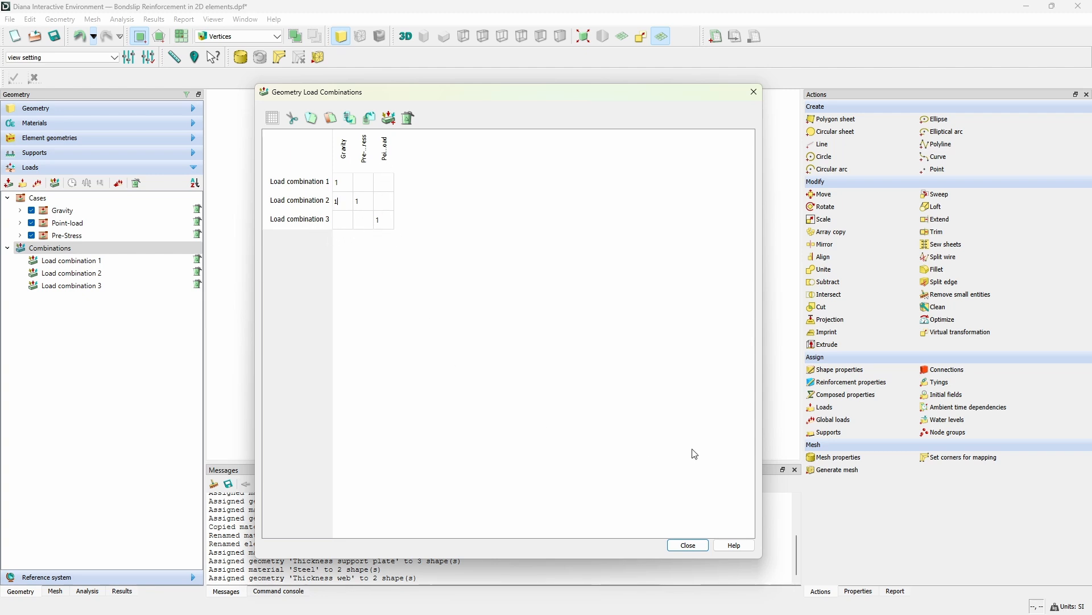
pyautogui.click(688, 546)
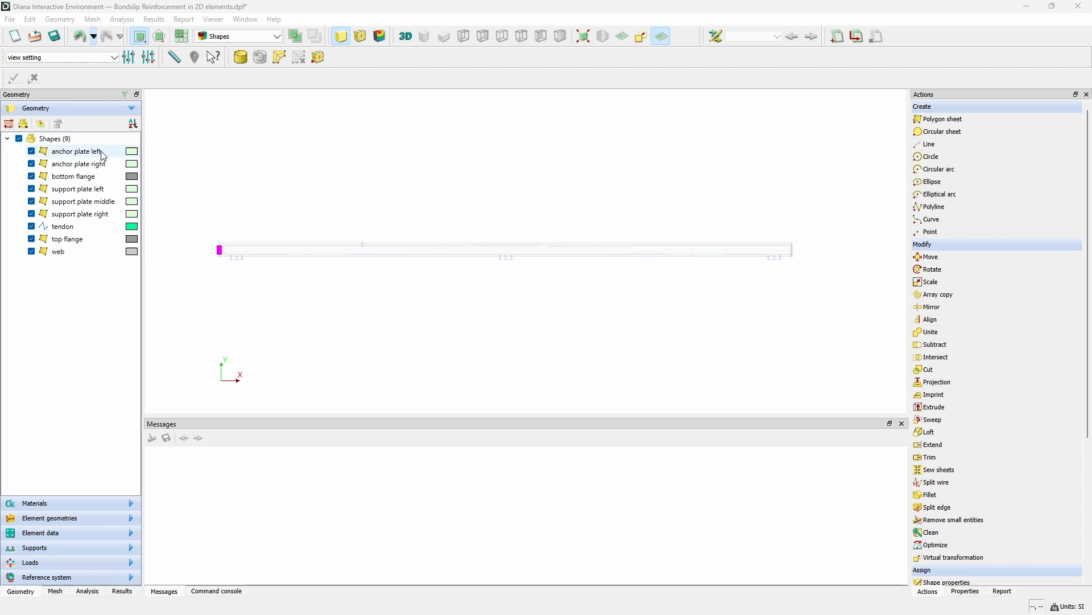
# - Delete the left anchor plate from the girder's end face
pyautogui.scroll(5, 202, 247)
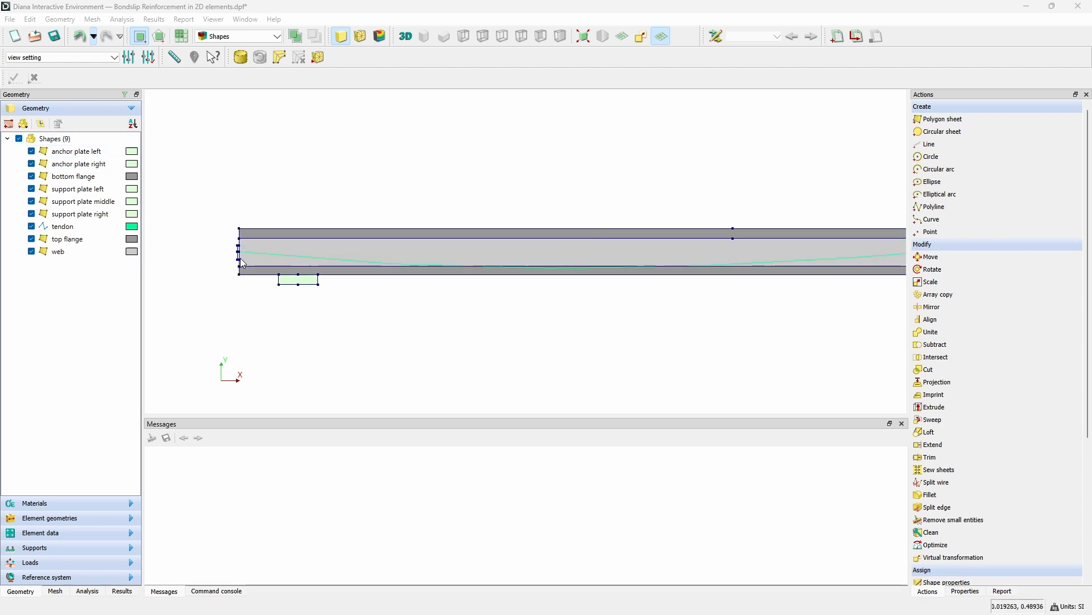
pyautogui.scroll(1, 242, 262)
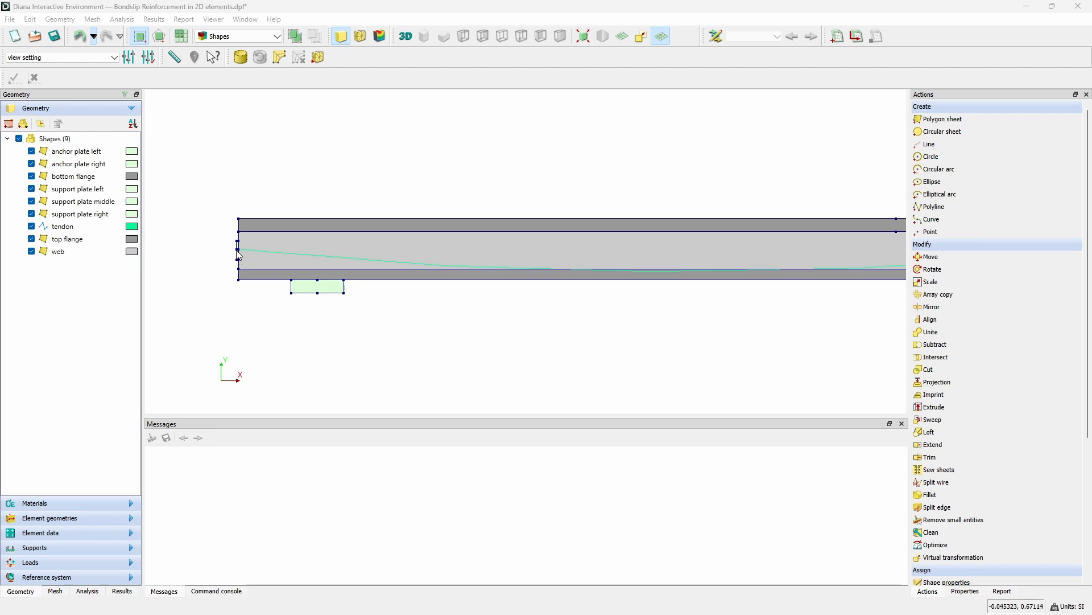
pyautogui.click(238, 256)
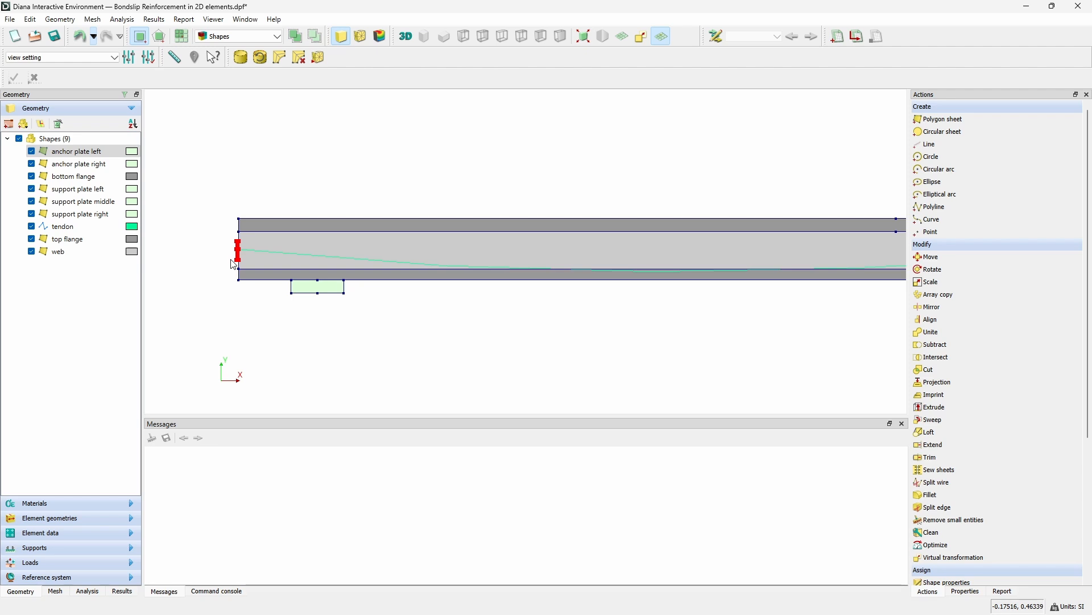
pyautogui.press('Delete')
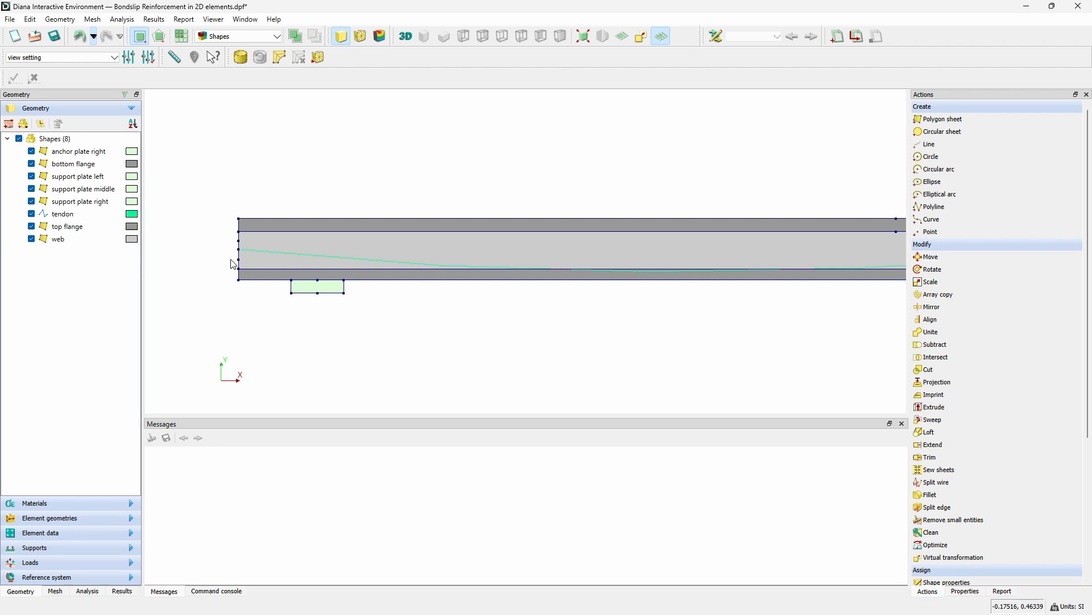
# - Delete the right anchor plate from the girder's opposite end face
pyautogui.scroll(-3, 195, 281)
pyautogui.scroll(-5, 178, 299)
pyautogui.scroll(8, 556, 283)
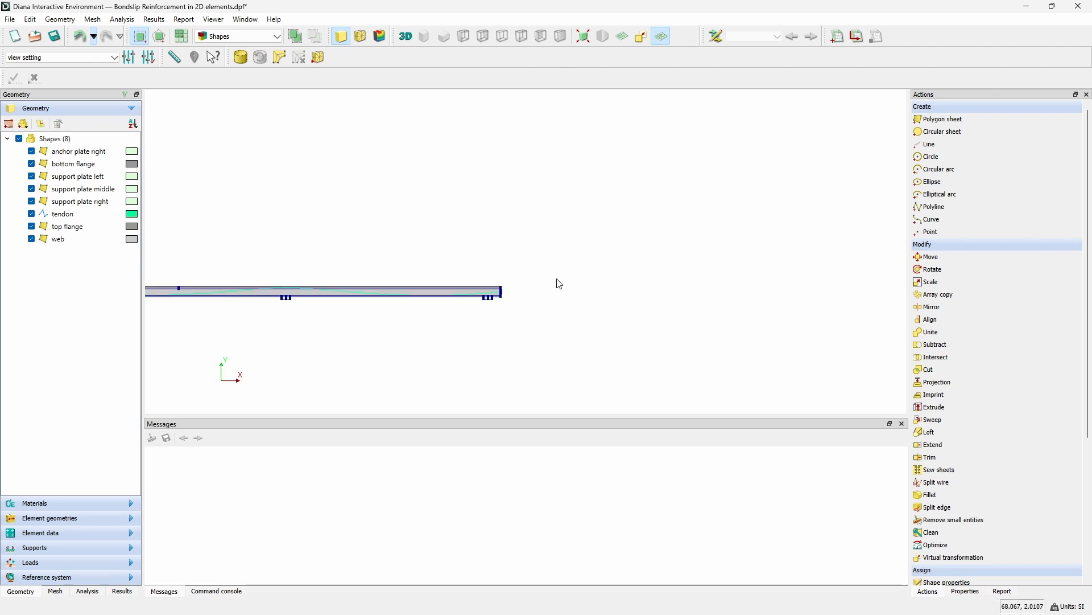
pyautogui.scroll(4, 494, 309)
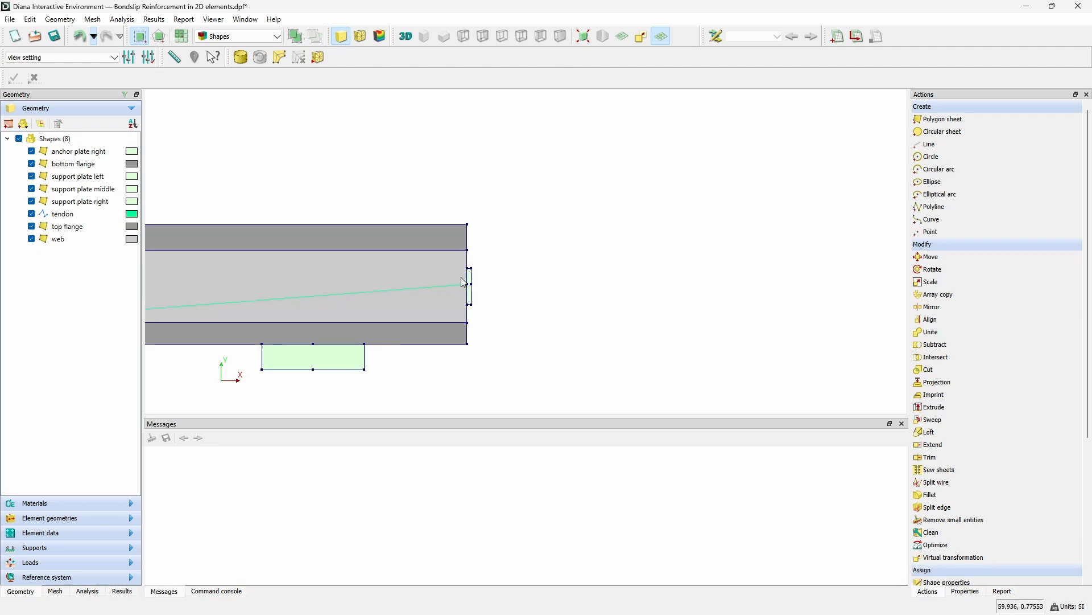
pyautogui.click(472, 299)
pyautogui.press('Delete')
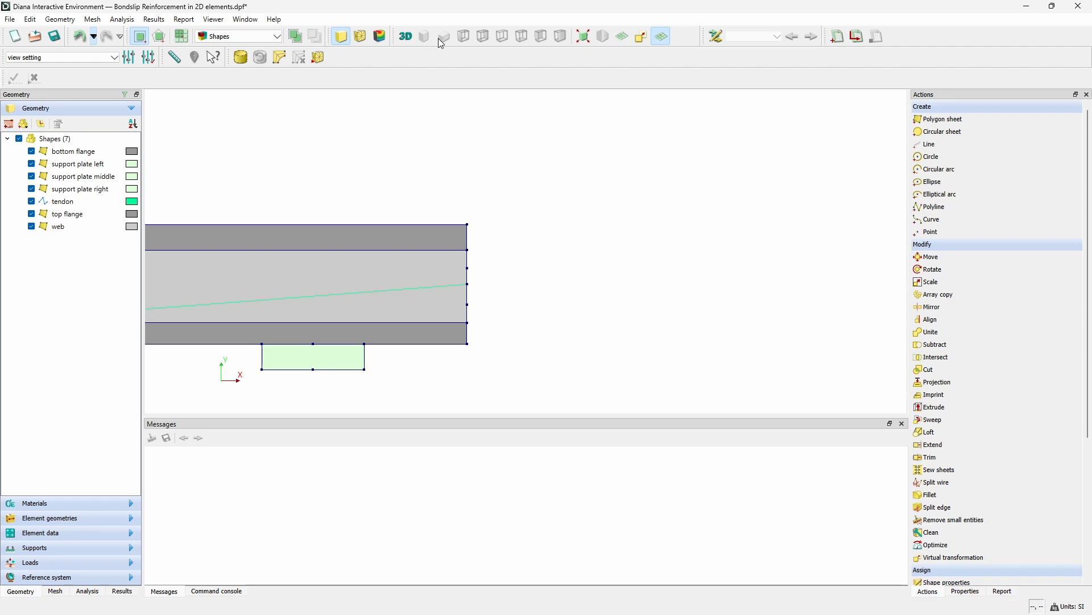
pyautogui.click(585, 39)
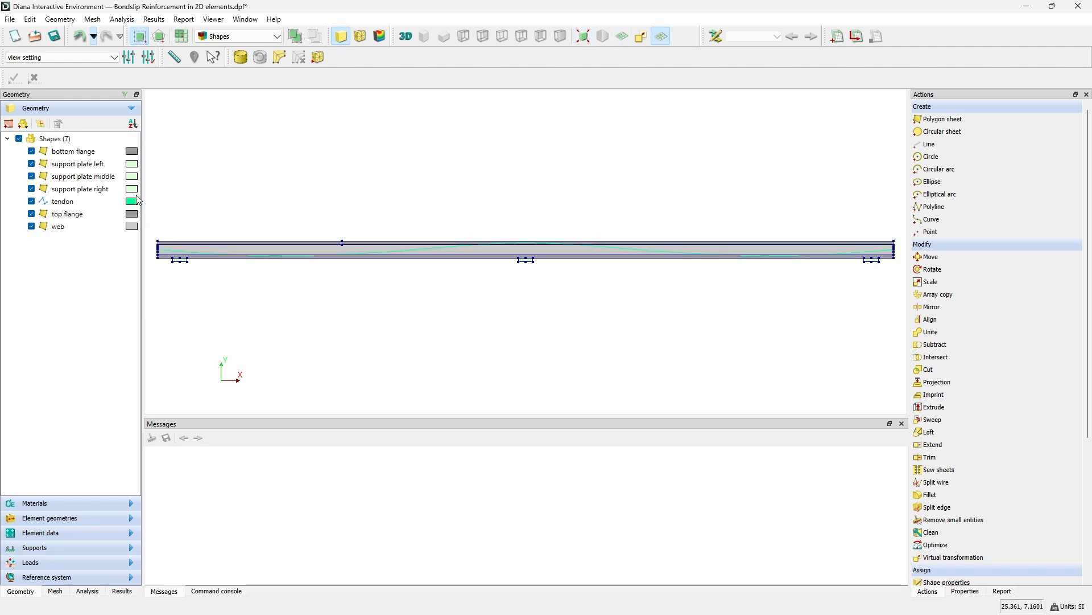
# - Add the Anchor aspect to the Stiff Bond material, with both spring stiffnesses 1e12 N/m and anchors at begin and end of bar
pyautogui.click(35, 504)
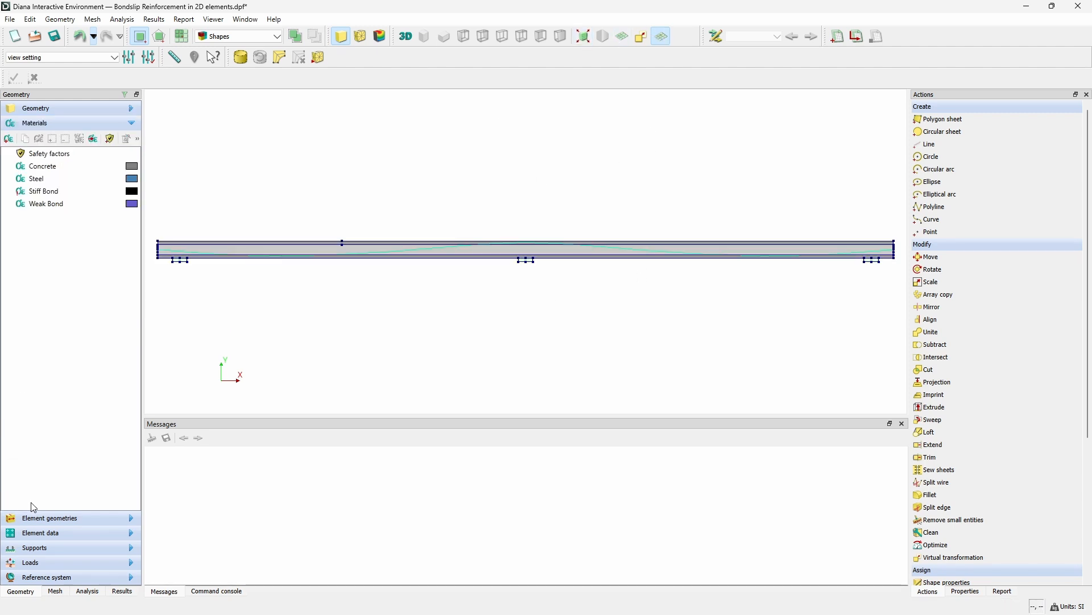
pyautogui.click(49, 196)
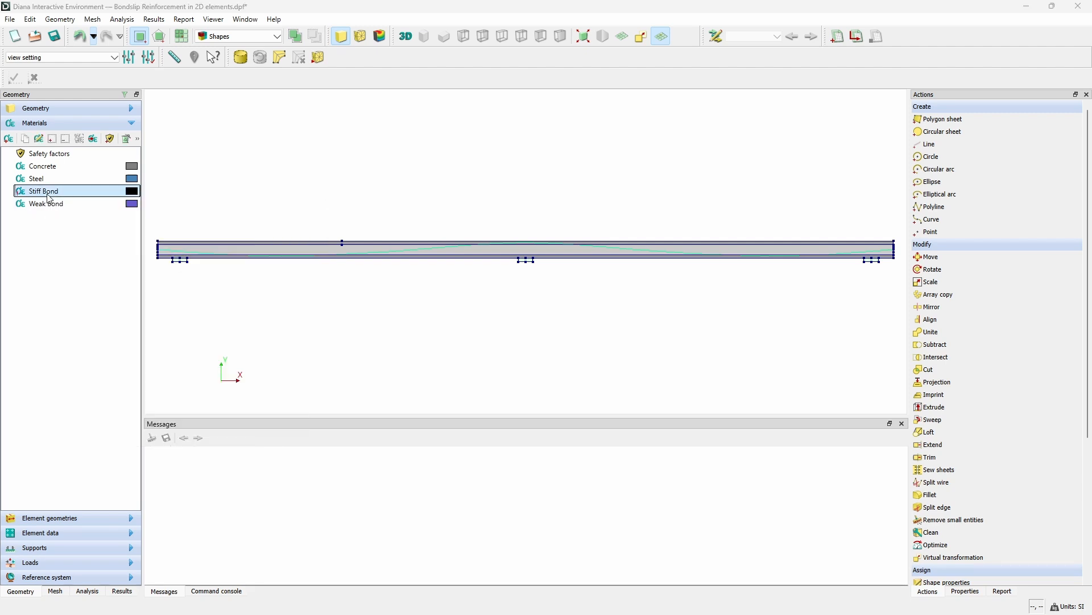
pyautogui.doubleClick(49, 196)
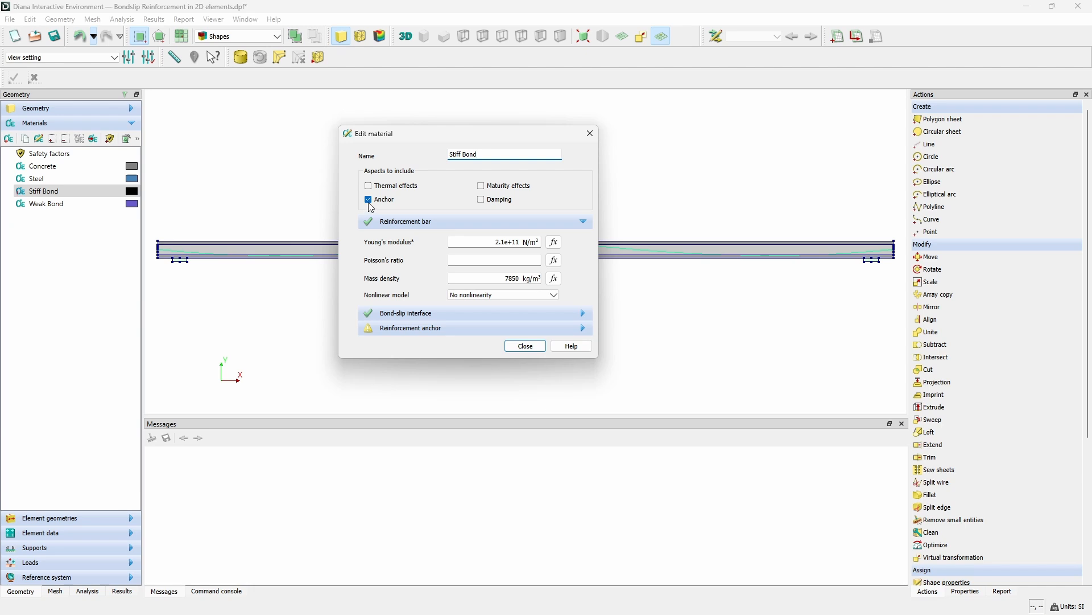
pyautogui.click(418, 328)
pyautogui.click(557, 270)
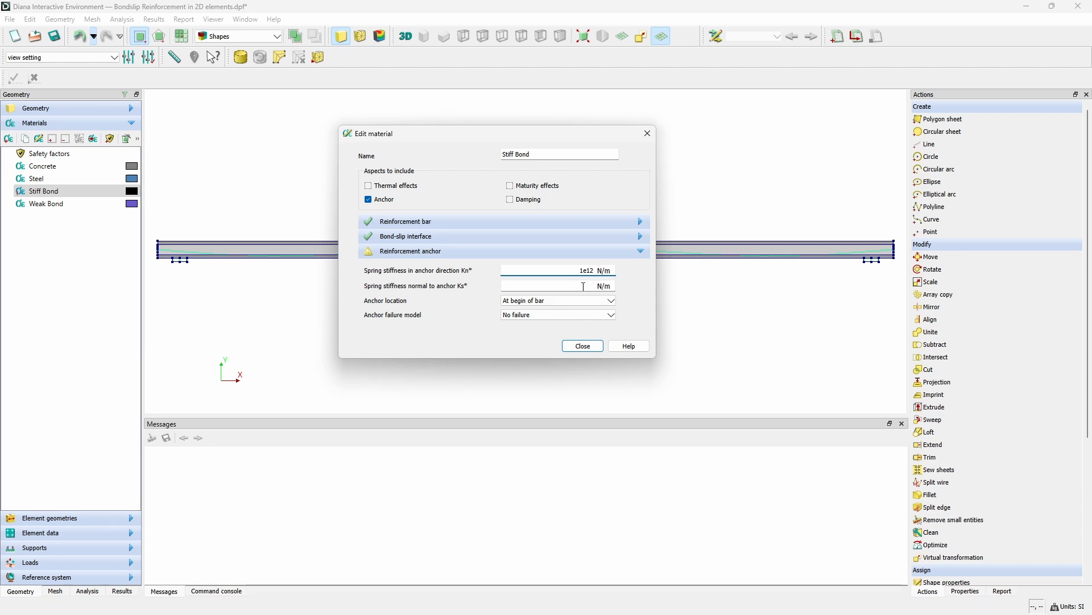
pyautogui.click(584, 287)
pyautogui.click(550, 302)
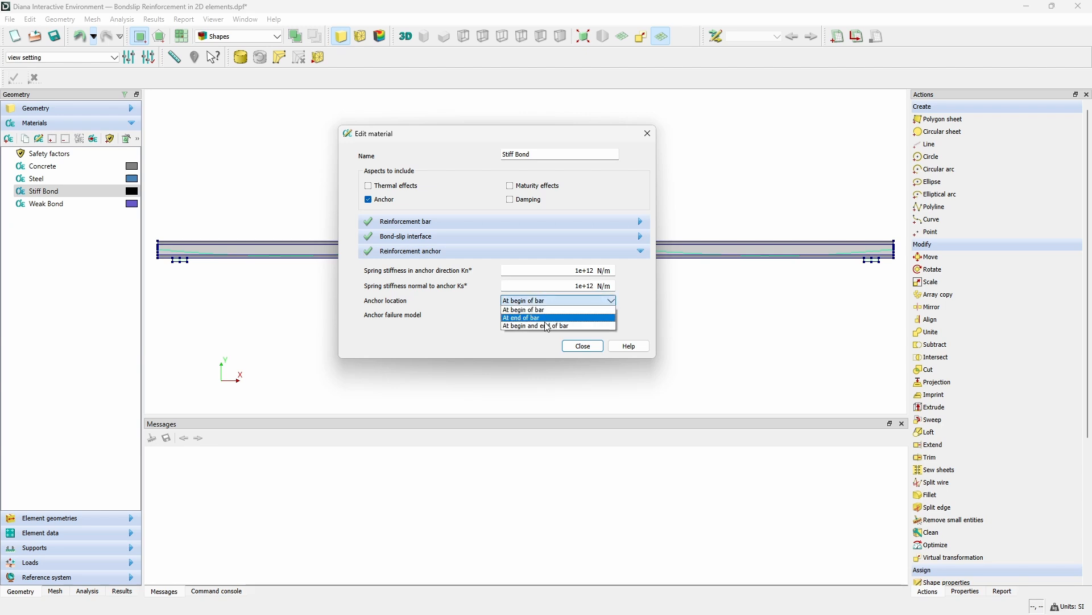
pyautogui.click(541, 326)
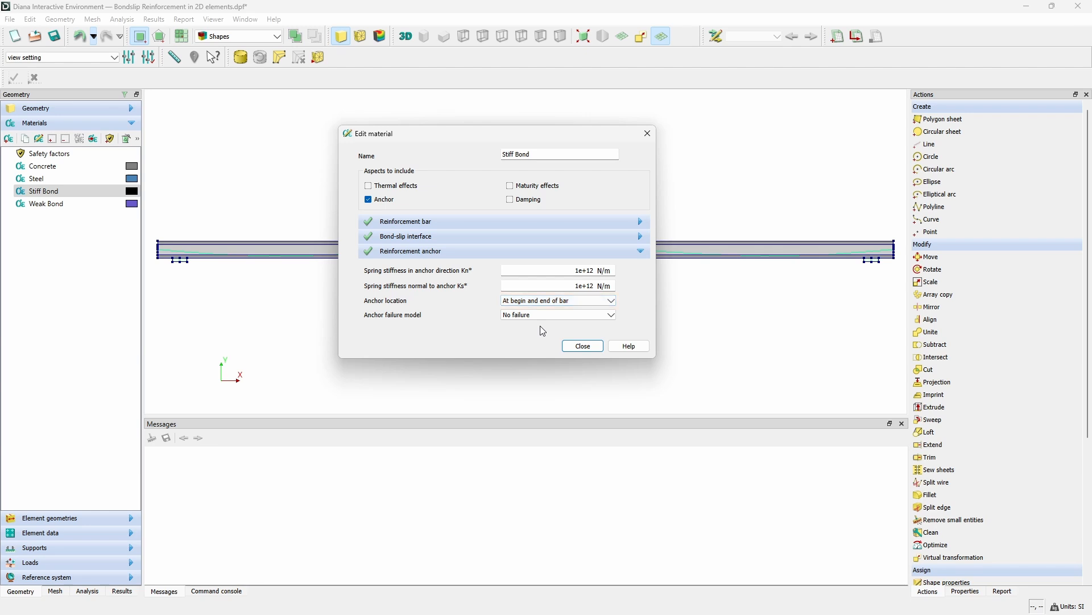
pyautogui.click(581, 348)
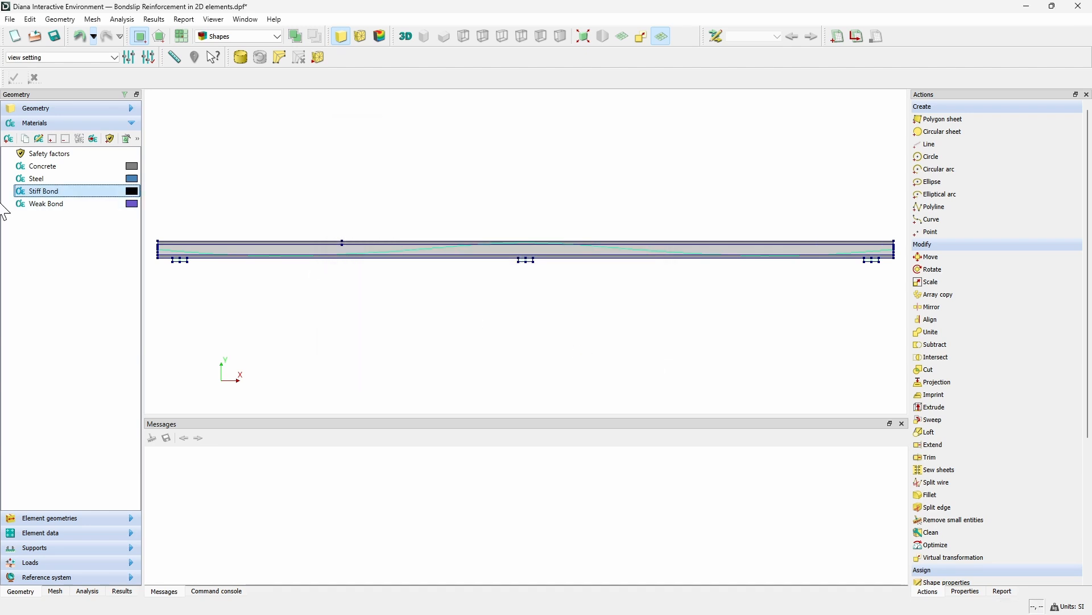
# - Include the Anchor aspect in the Weak Bond material, with Kn and Ks of 1e12 N/m and location at begin and end of bar
pyautogui.click(66, 206)
pyautogui.doubleClick(66, 206)
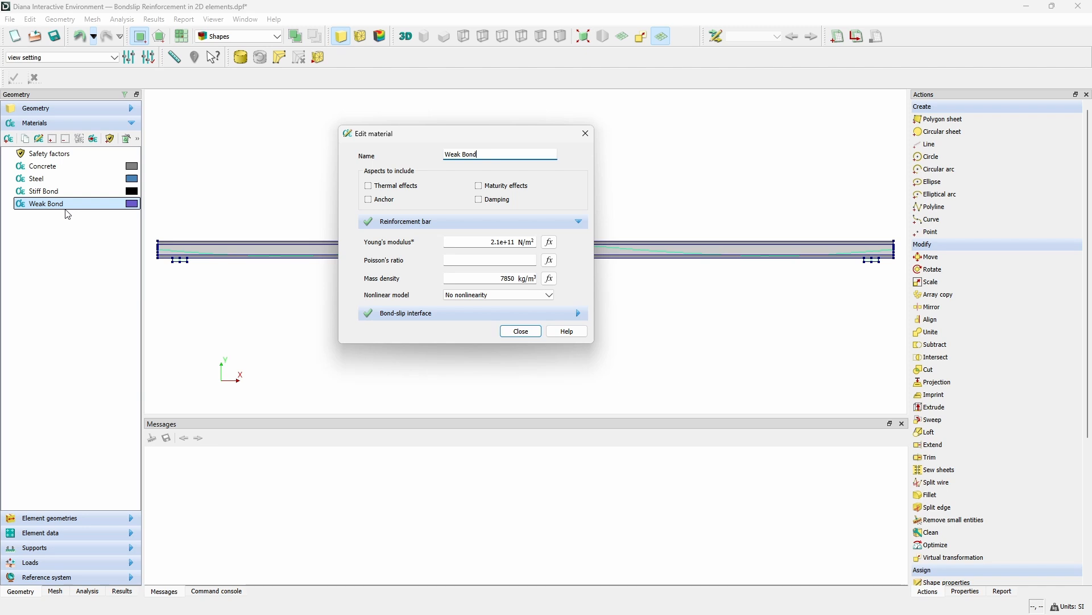
pyautogui.click(369, 199)
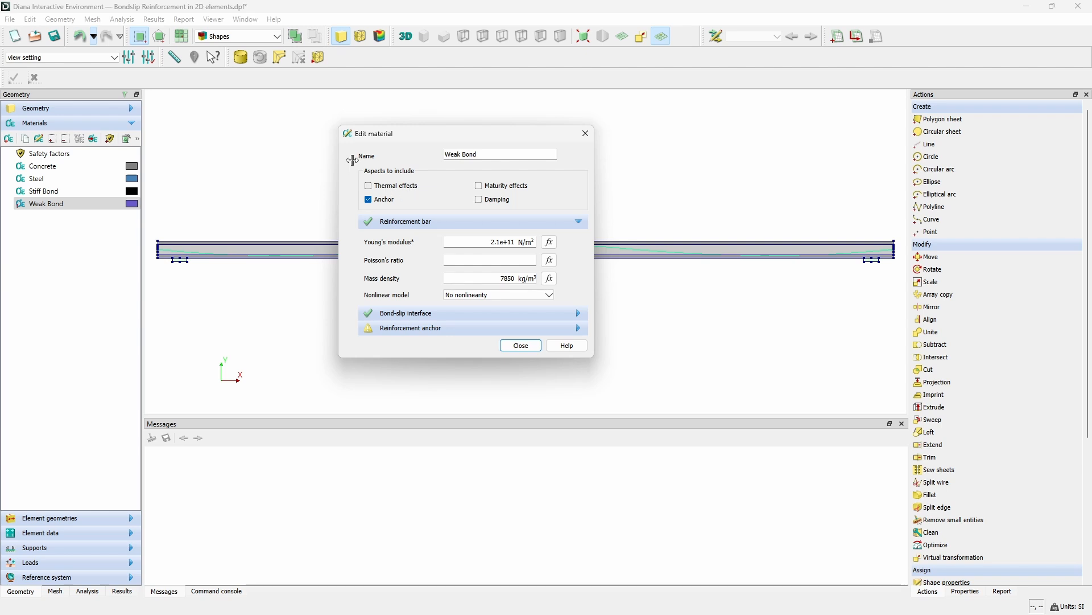
pyautogui.click(417, 330)
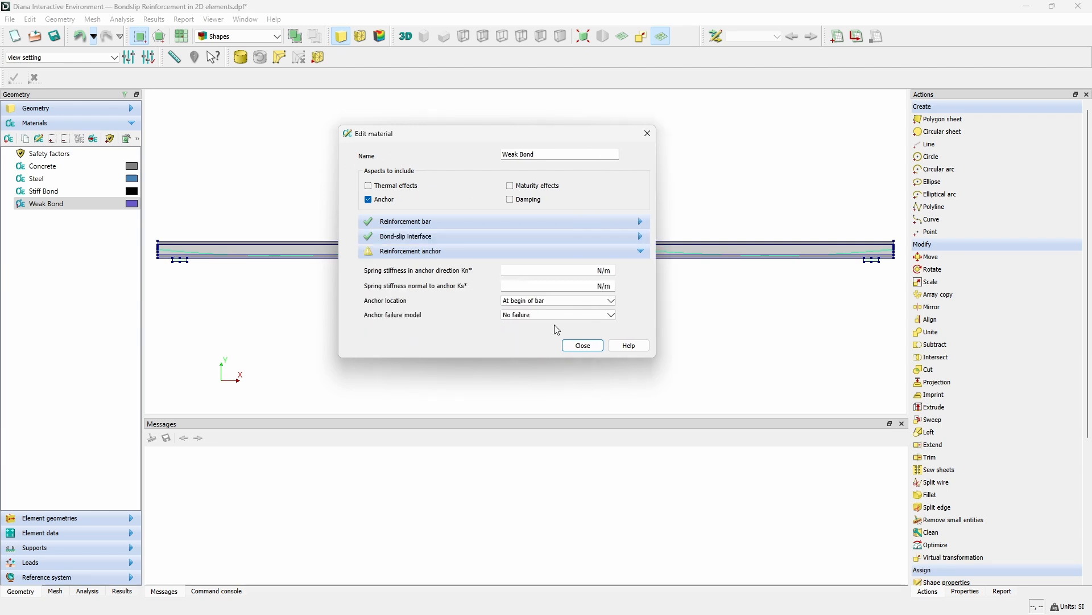
pyautogui.click(570, 273)
pyautogui.write('1e12')
pyautogui.click(588, 286)
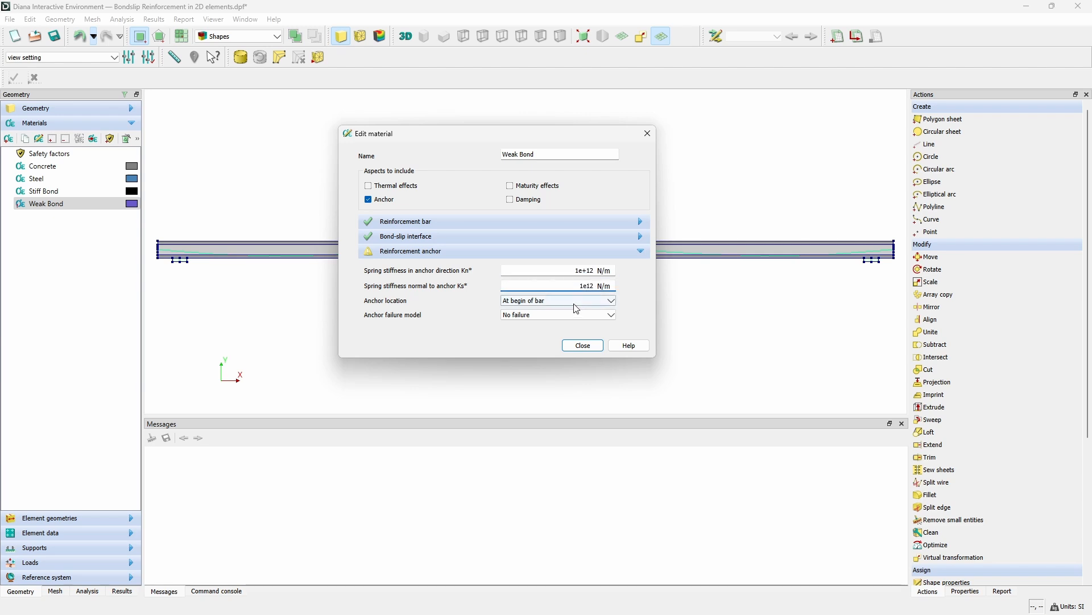
pyautogui.click(576, 302)
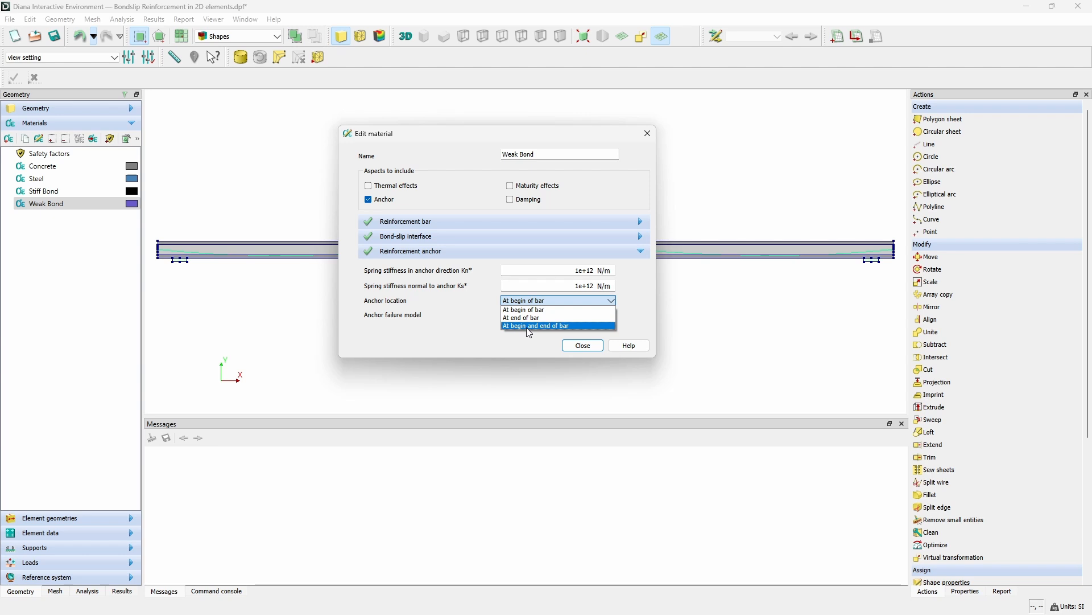
pyautogui.click(541, 327)
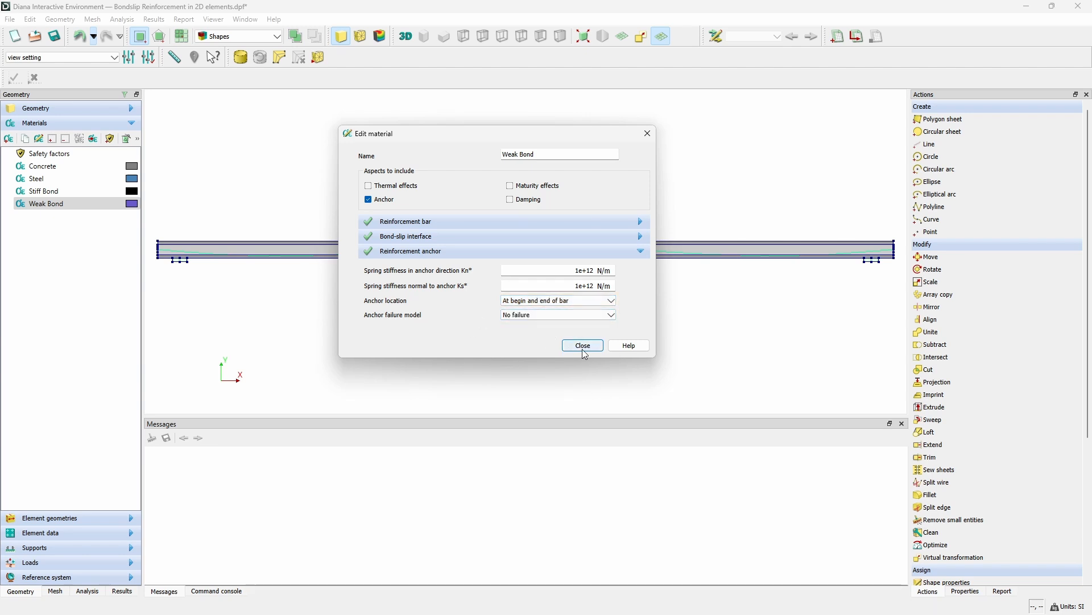
# - Assign an element size of 0.15 m to all seven shapes, including the flanges, web, tendon and support plates, and generate the mesh
pyautogui.click(583, 346)
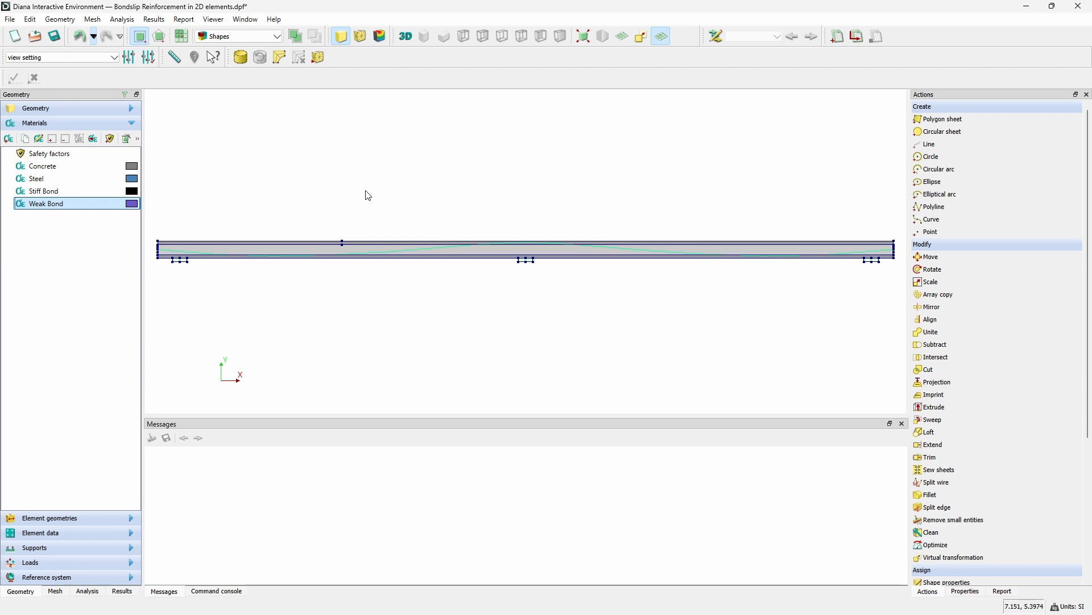
pyautogui.scroll(-1, 336, 182)
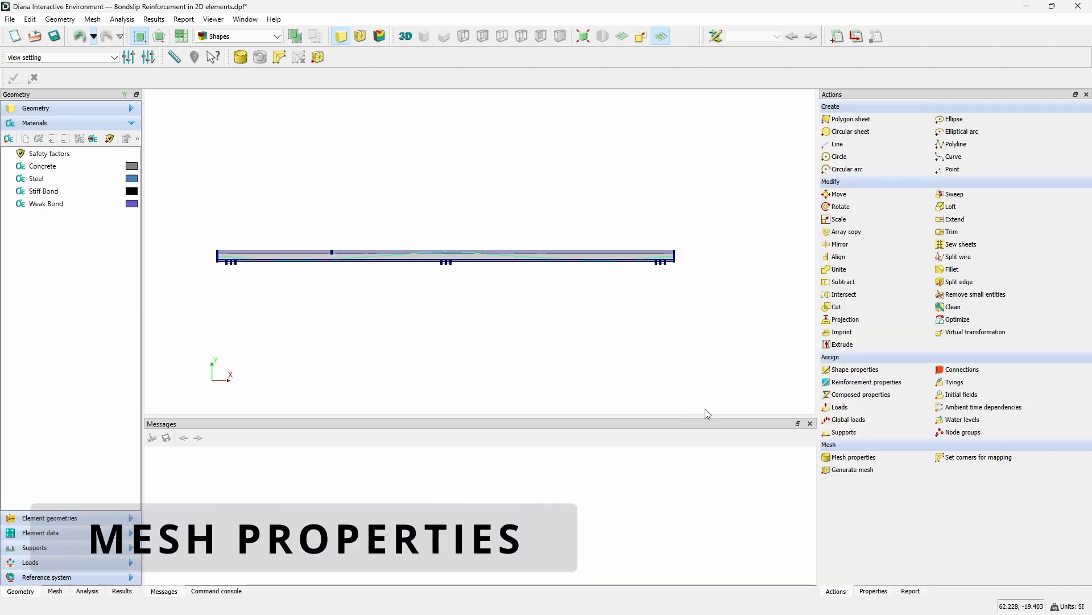
pyautogui.click(848, 457)
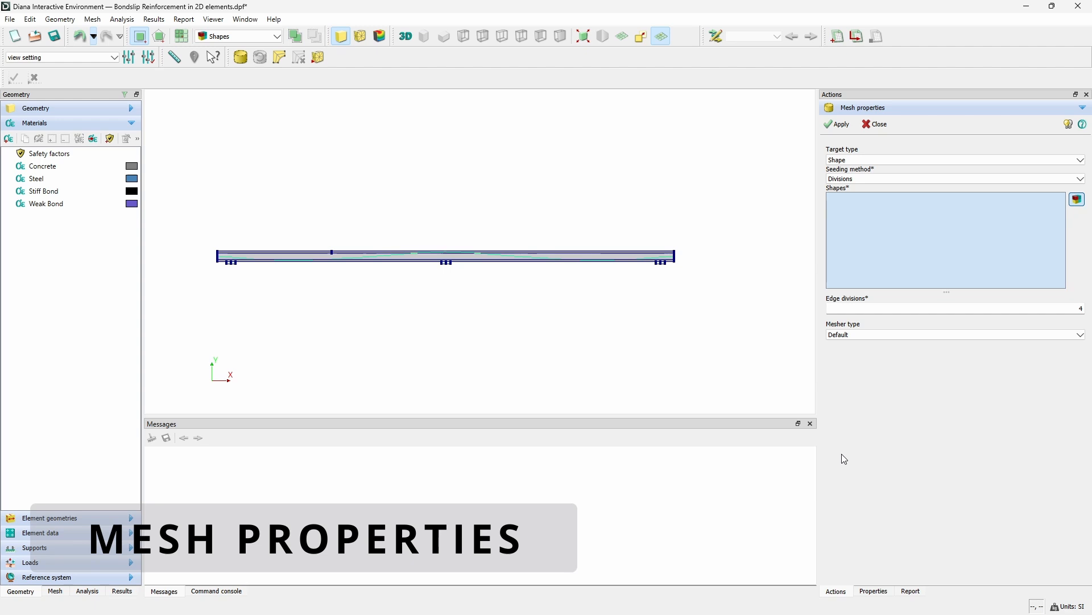
pyautogui.moveTo(180, 195); pyautogui.dragTo(717, 314)
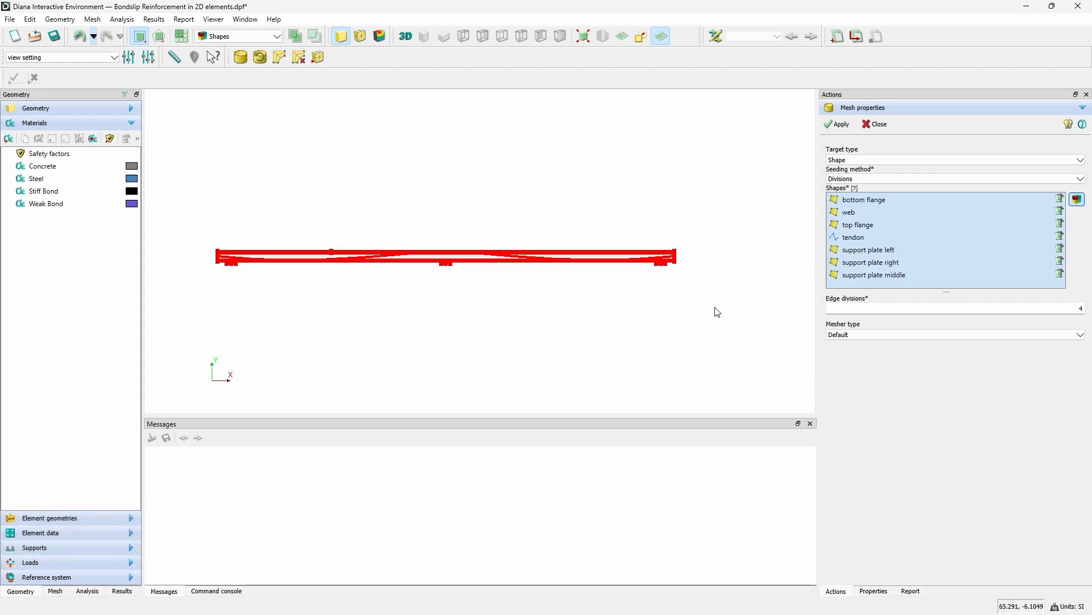
pyautogui.click(885, 180)
pyautogui.click(879, 203)
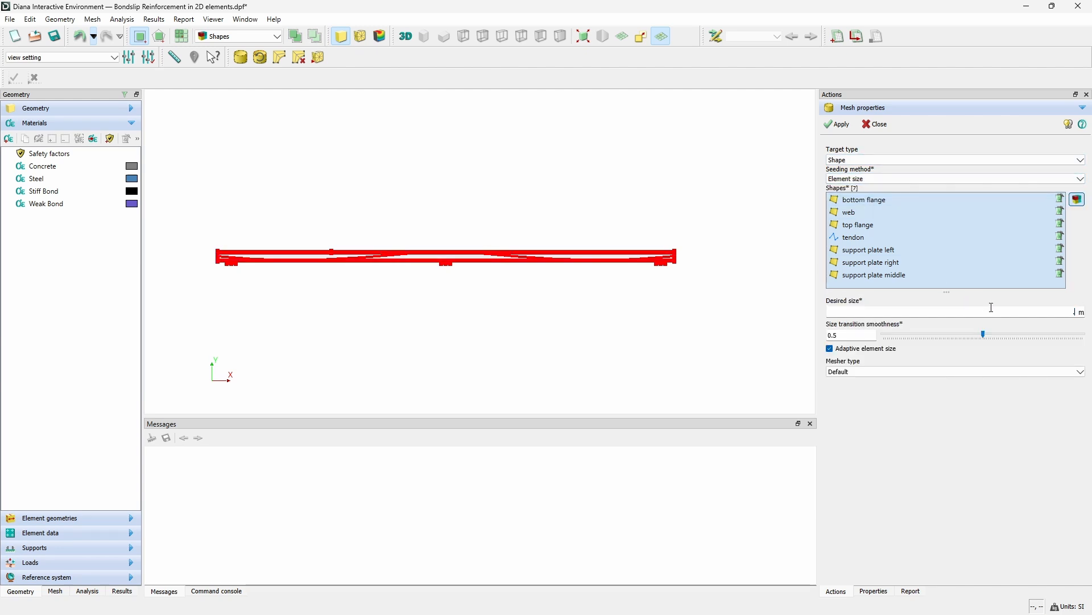
pyautogui.write('.15')
pyautogui.click(838, 124)
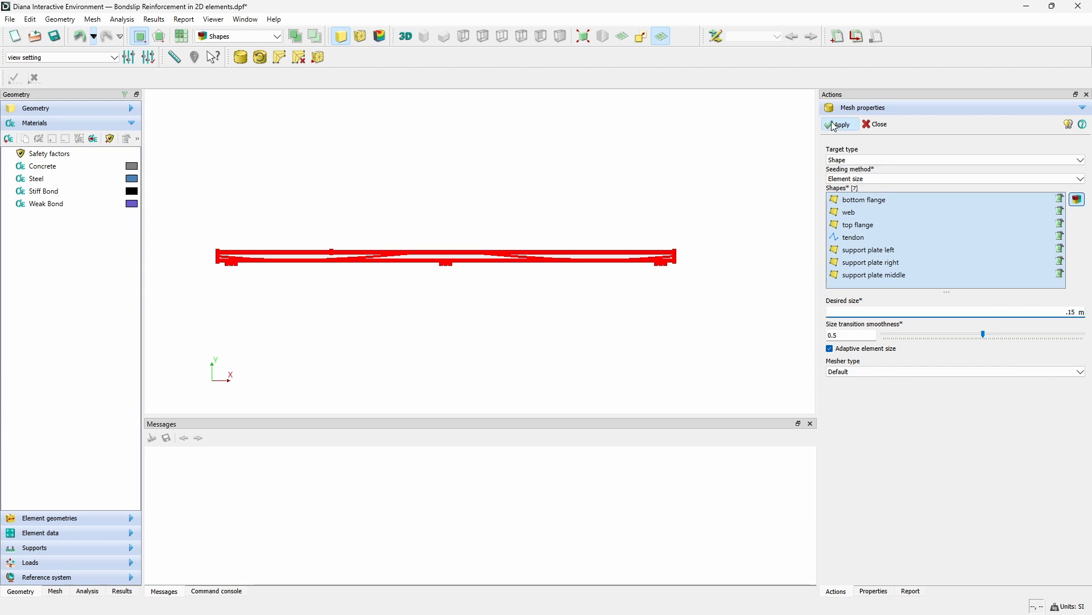
pyautogui.click(878, 123)
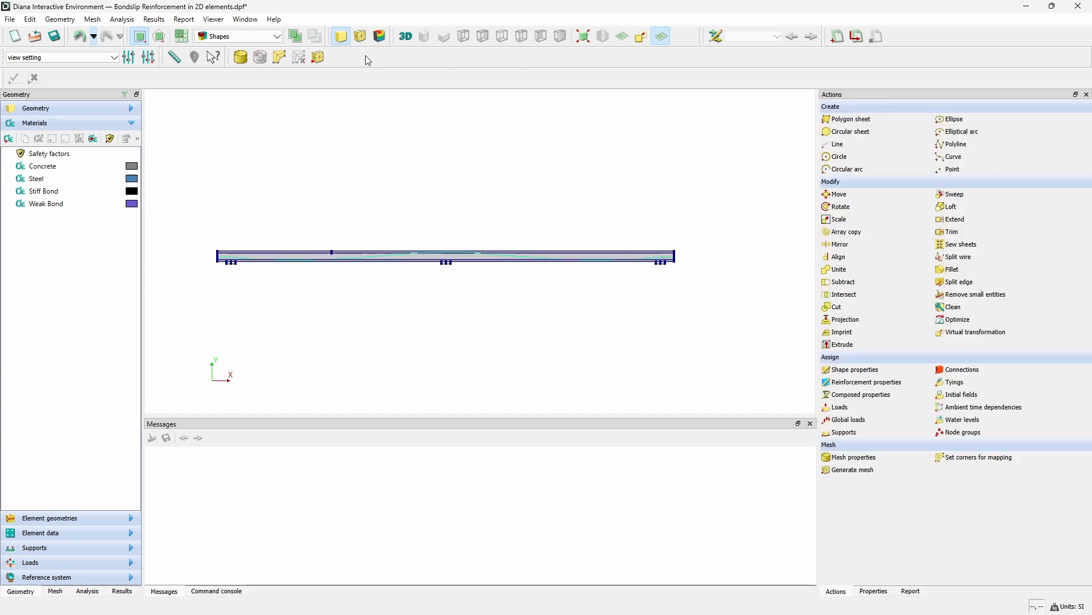
pyautogui.click(318, 57)
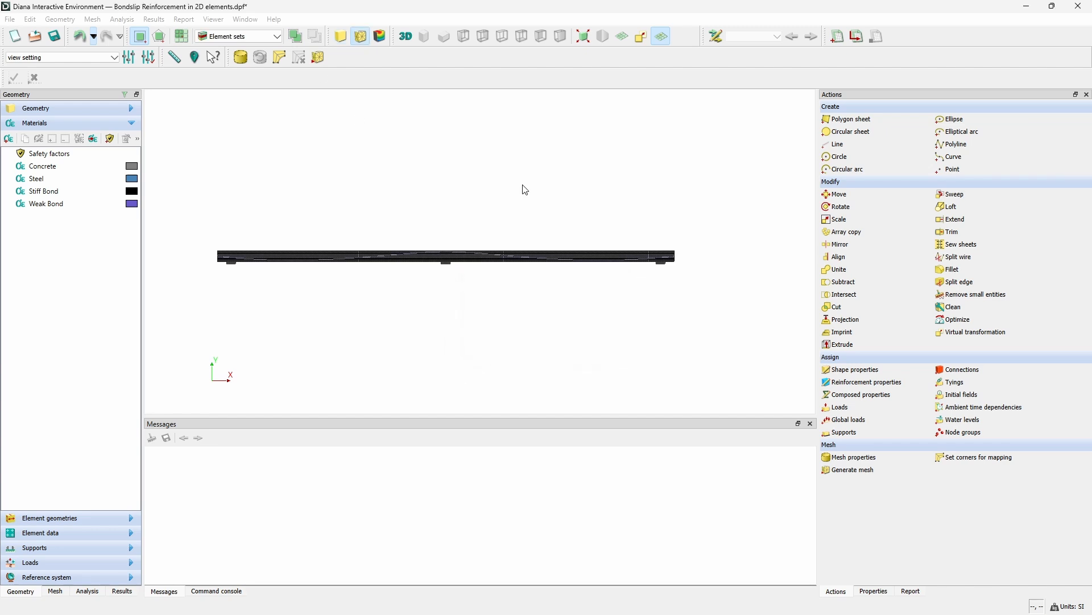
# - Examine the generated mesh along the full girder, including the tendon and the support plates
pyautogui.scroll(2, 546, 235)
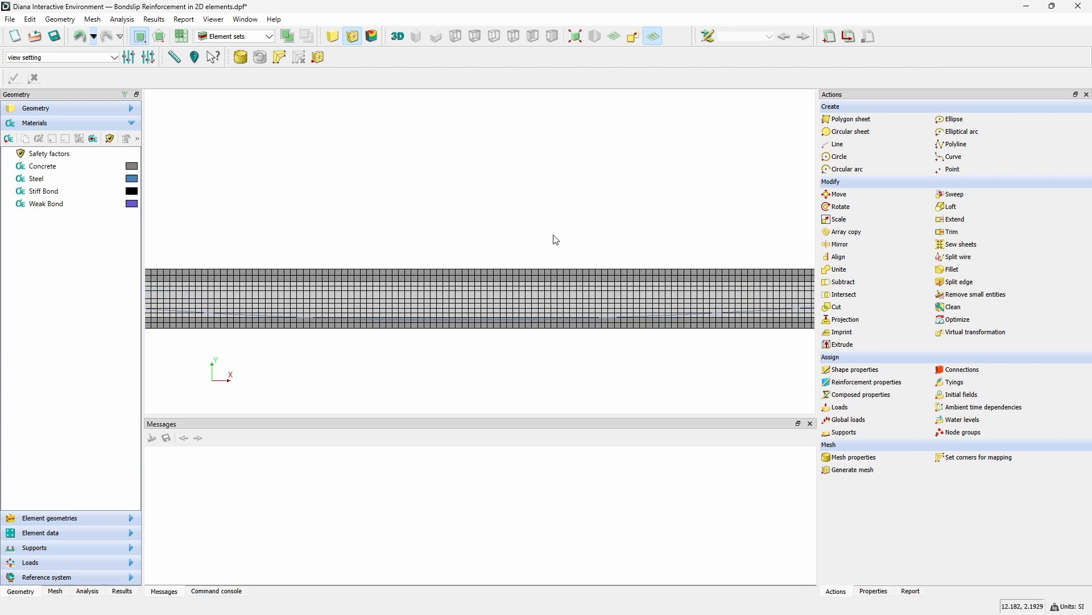
pyautogui.scroll(-7, 675, 200)
pyautogui.scroll(-2, 484, 245)
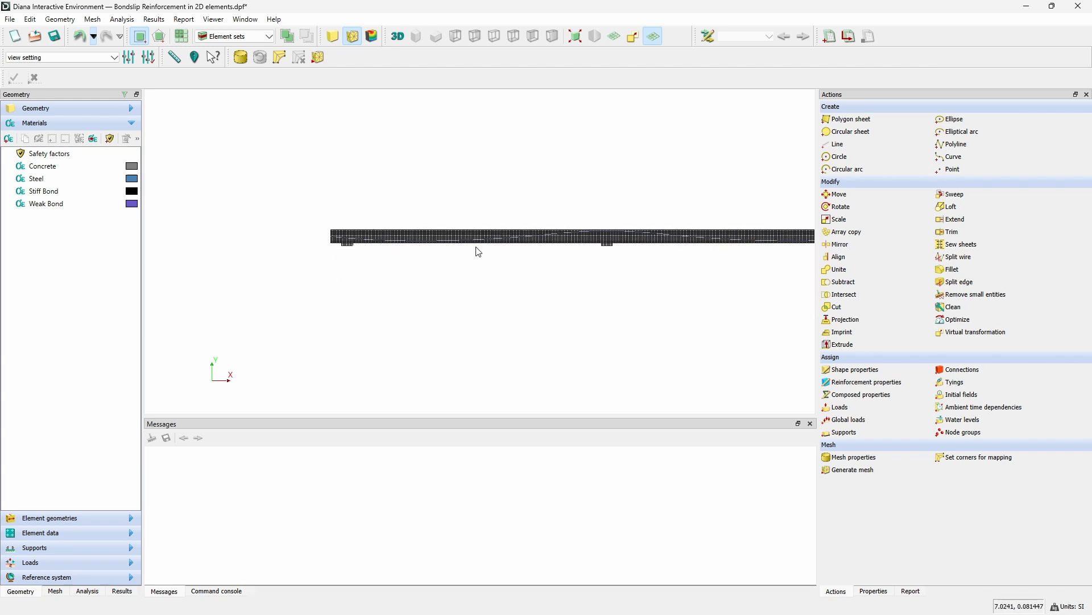
pyautogui.scroll(3, 572, 250)
pyautogui.scroll(1, 768, 222)
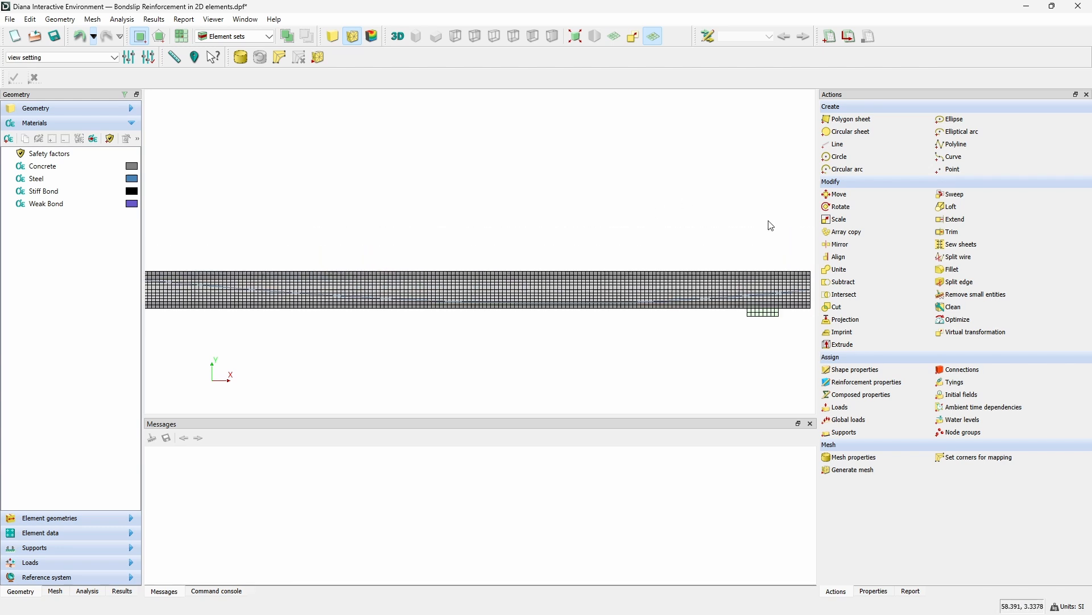
pyautogui.scroll(-5, 683, 234)
pyautogui.scroll(3, 666, 249)
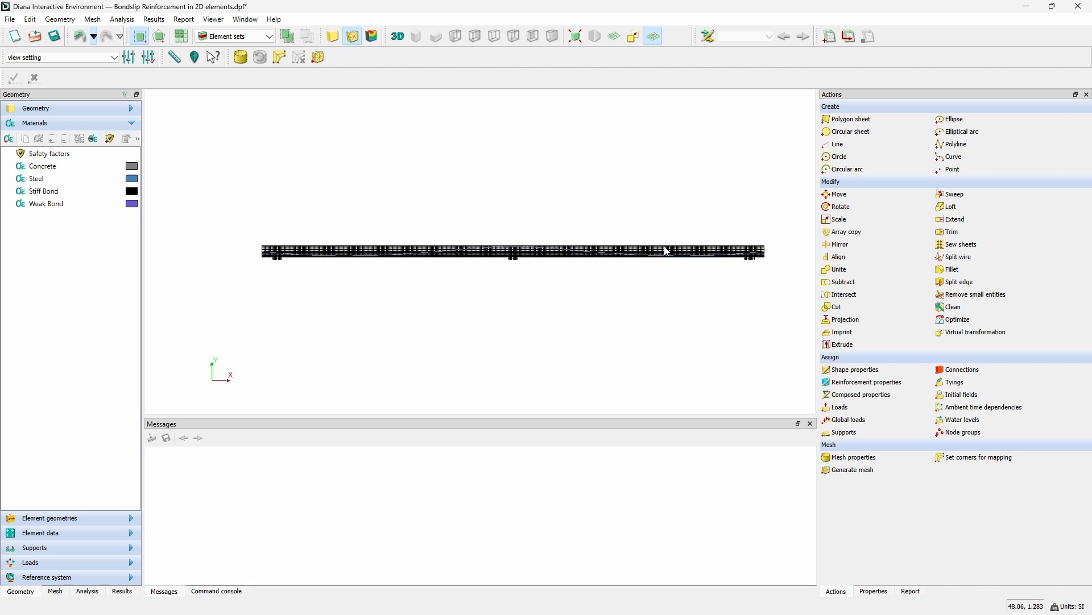
pyautogui.scroll(-1, 666, 248)
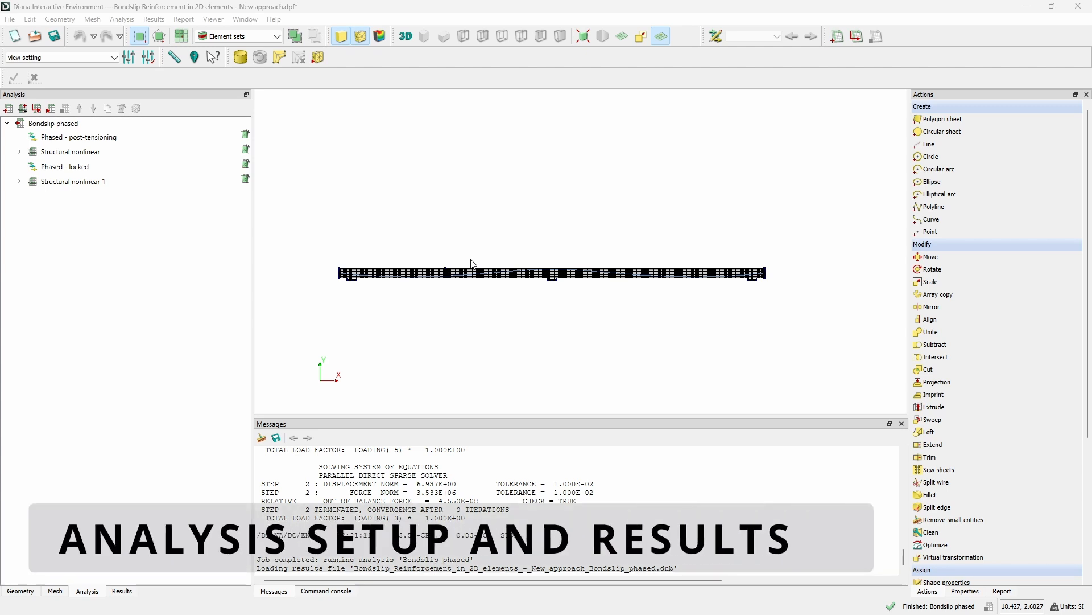
# - Review the shape, support and material assignments of the post-tensioning and locked phases, showing material assignments, residual forces and mesh related items
pyautogui.doubleClick(33, 141)
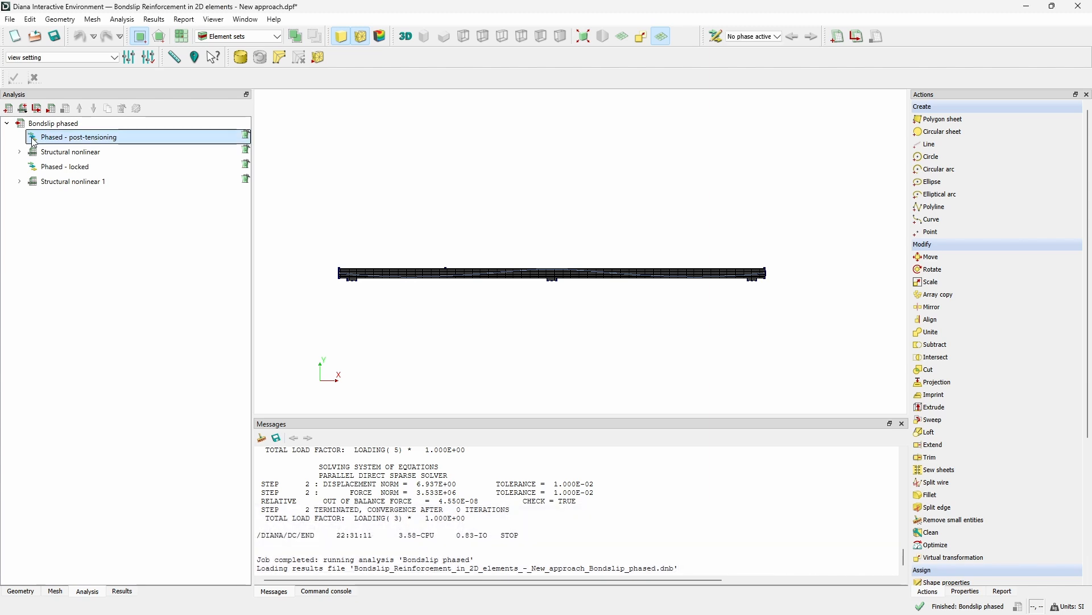
pyautogui.moveTo(307, 9); pyautogui.dragTo(645, 17)
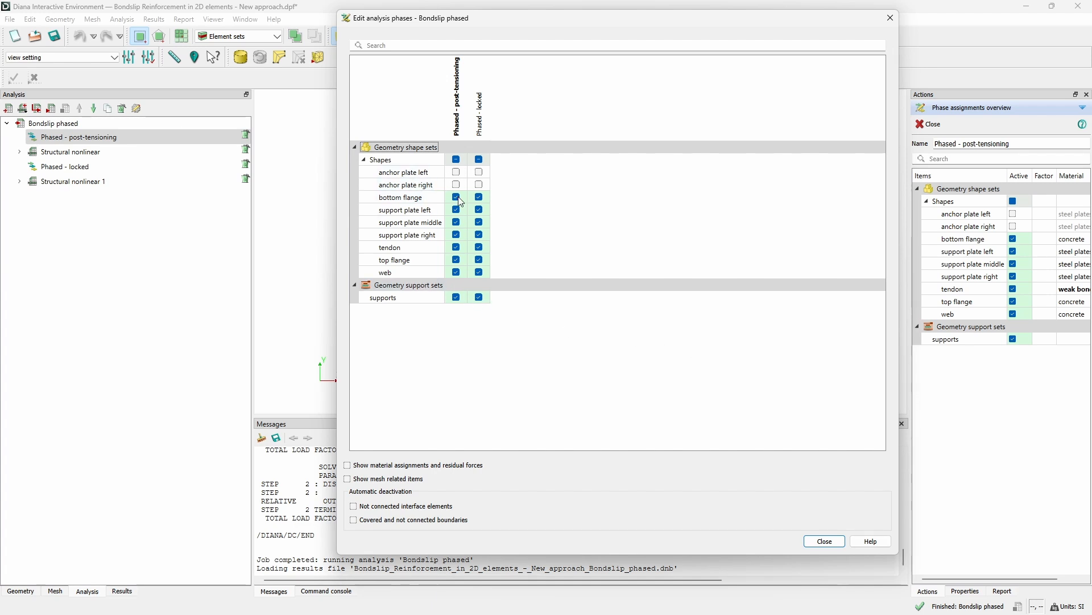
pyautogui.click(368, 465)
pyautogui.click(374, 479)
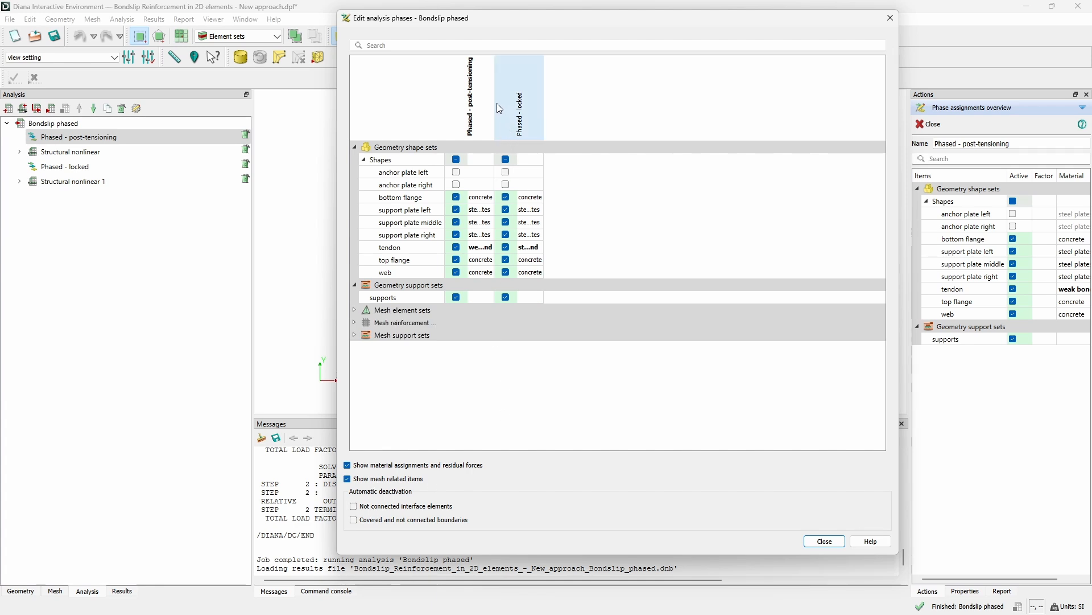
pyautogui.moveTo(494, 103); pyautogui.dragTo(651, 95)
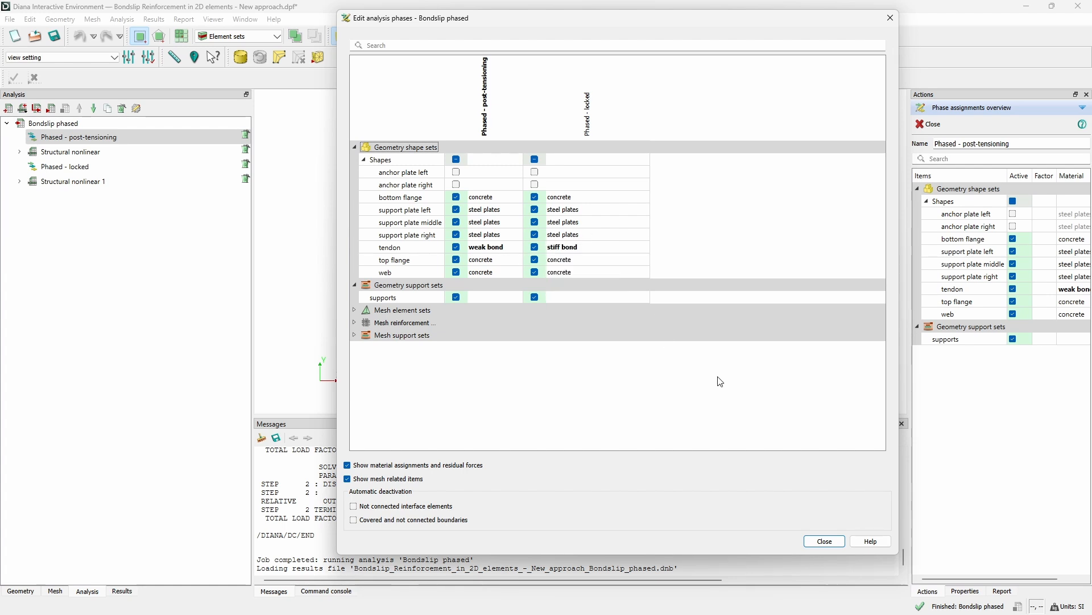
pyautogui.click(824, 543)
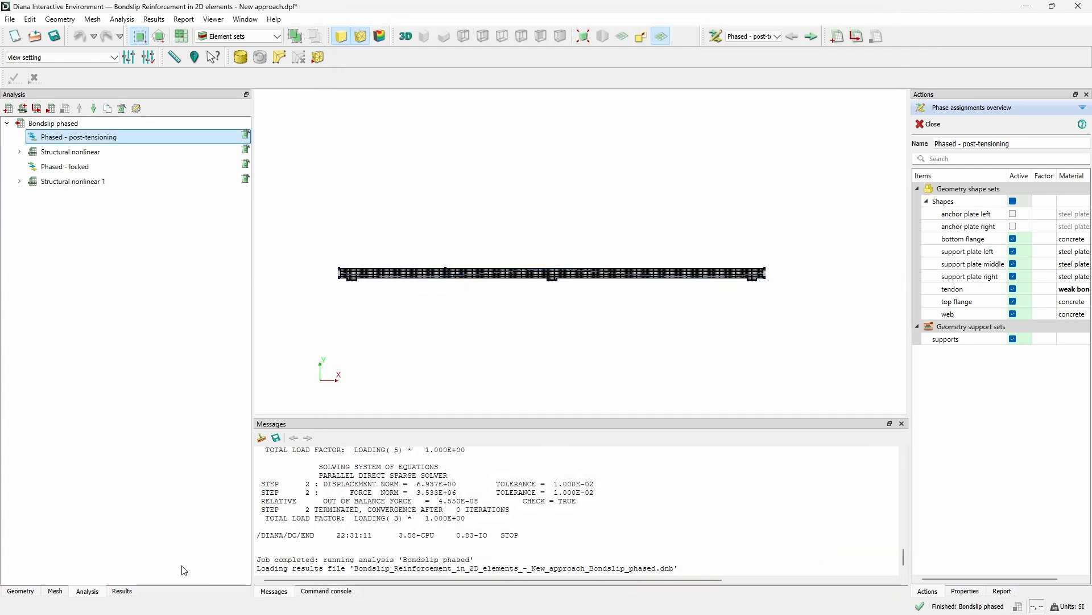
# - Display the TDtY displacements for the post-tensioning case and the locked case, showing the locked case as contours on the whole girder
pyautogui.click(118, 592)
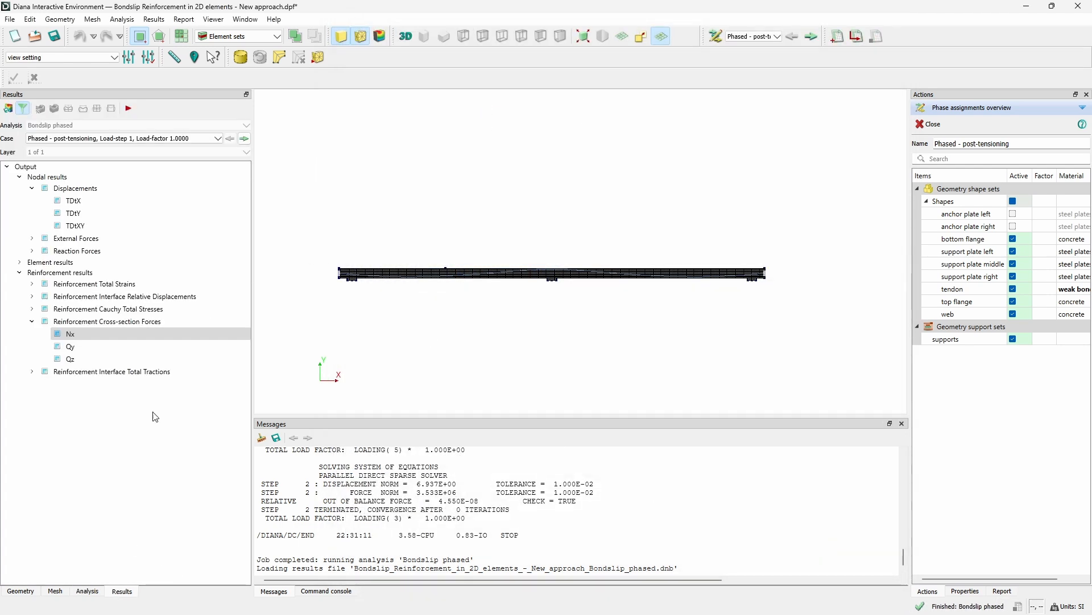
pyautogui.doubleClick(65, 217)
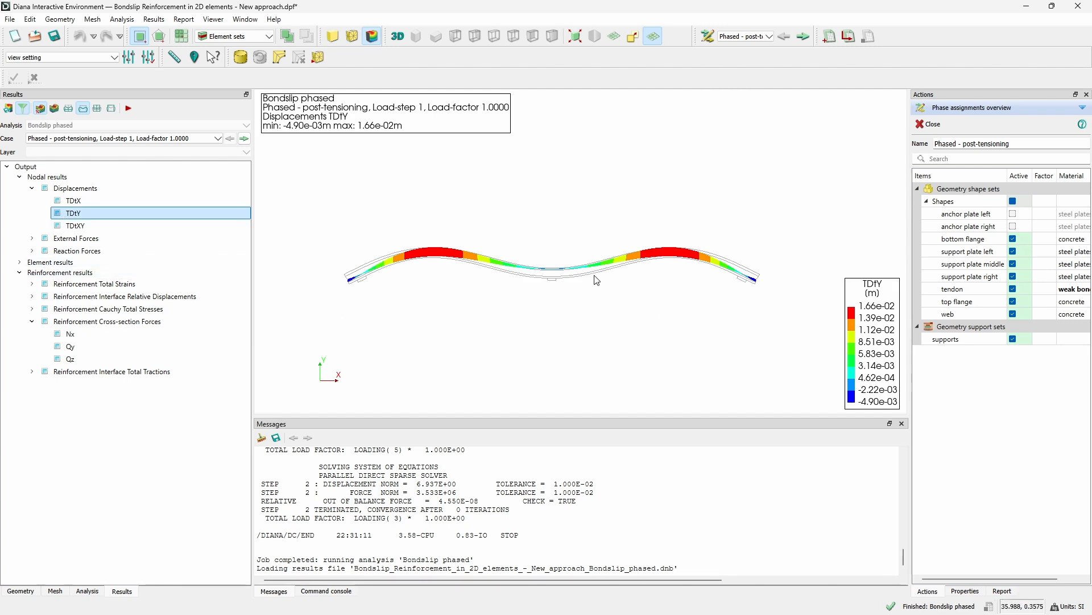
pyautogui.click(244, 139)
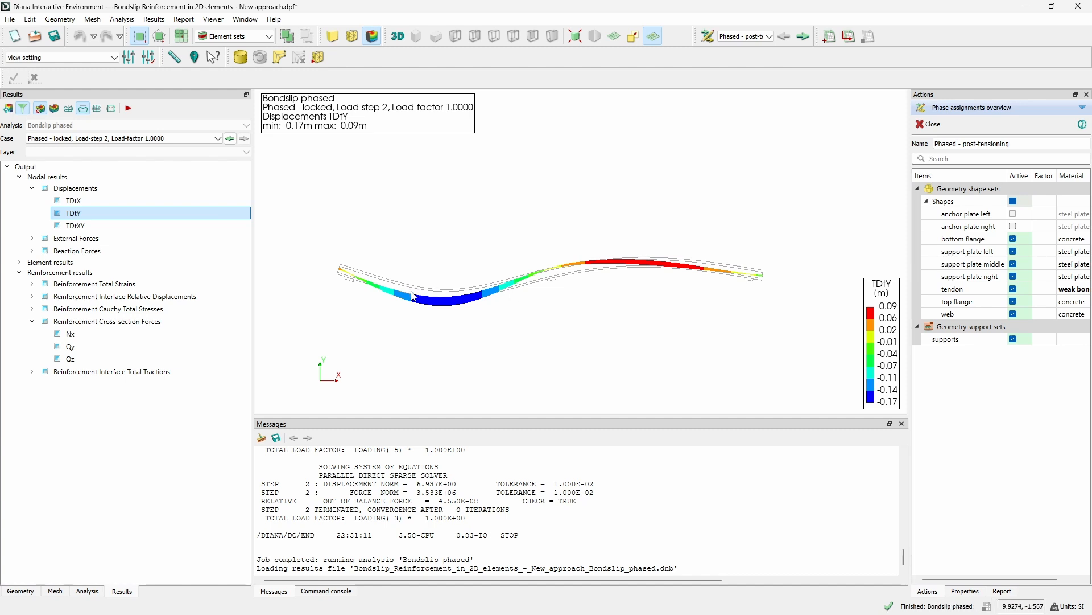
pyautogui.rightClick(112, 215)
pyautogui.click(121, 222)
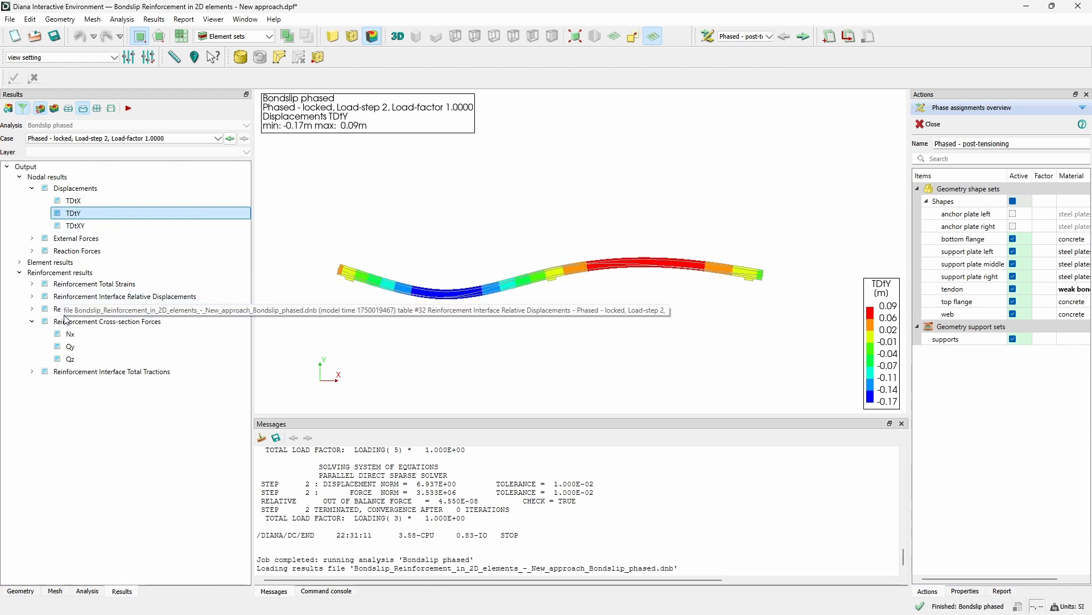
# - Show the reinforcement cross-section force Nx as a line diagram for the locked case and return to the post-tensioning case
pyautogui.click(71, 335)
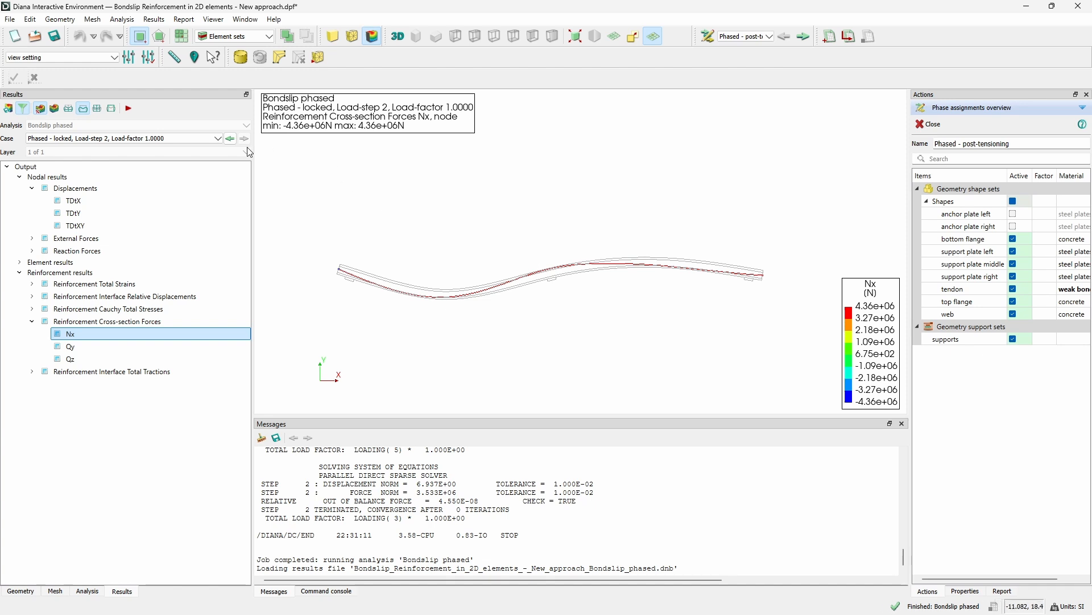
pyautogui.rightClick(174, 335)
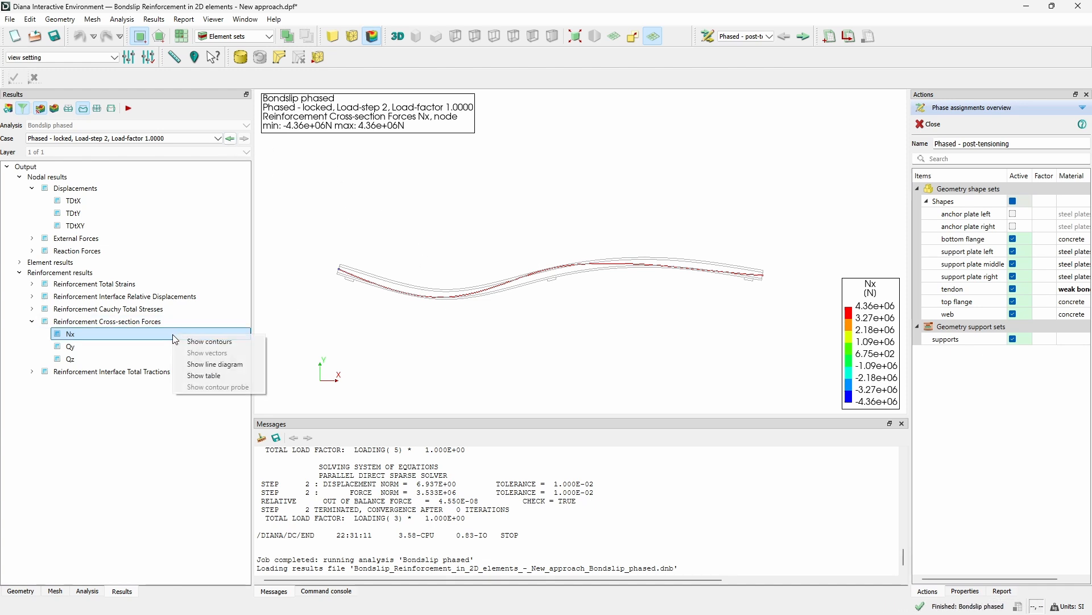
pyautogui.click(199, 365)
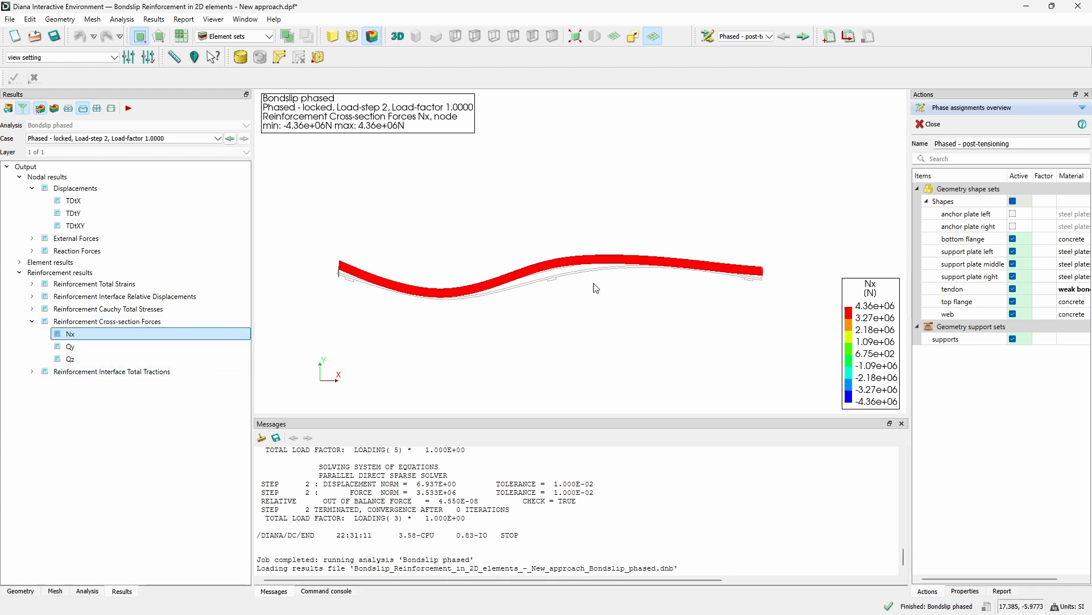
pyautogui.scroll(4, 418, 291)
pyautogui.scroll(-3, 397, 276)
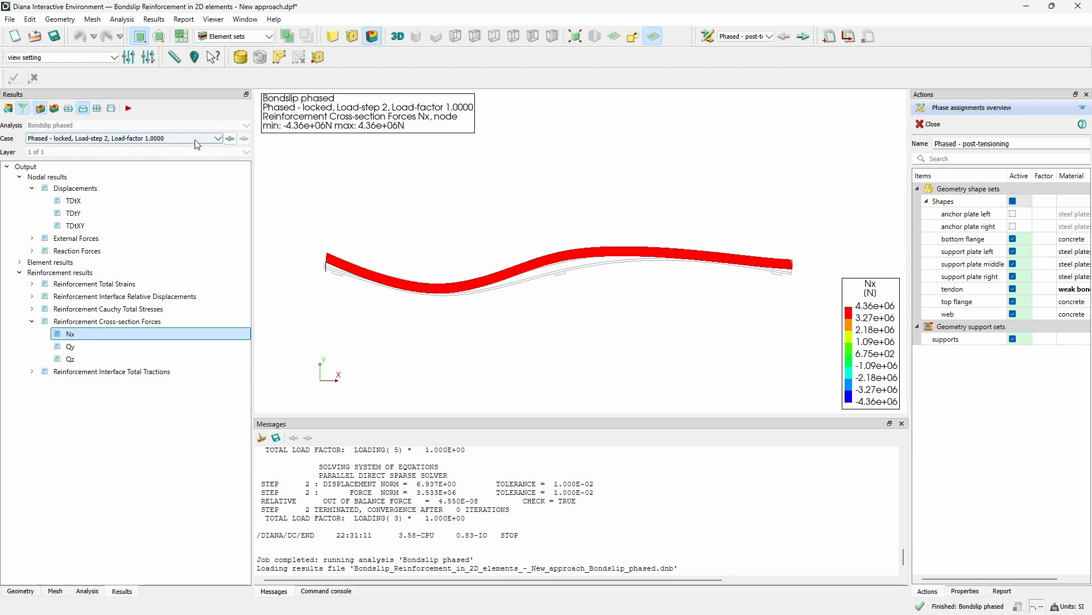
pyautogui.click(230, 138)
pyautogui.click(230, 139)
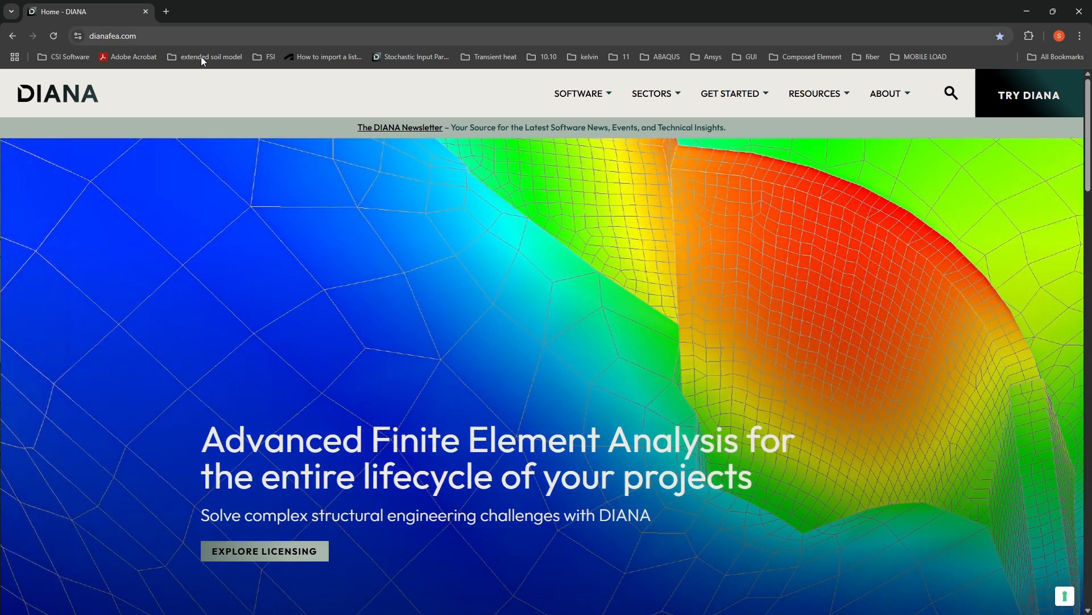
# - Open the Tutorials page of the DIANA website in the browser and examine its filter options and list of tutorials
pyautogui.moveTo(755, 101)
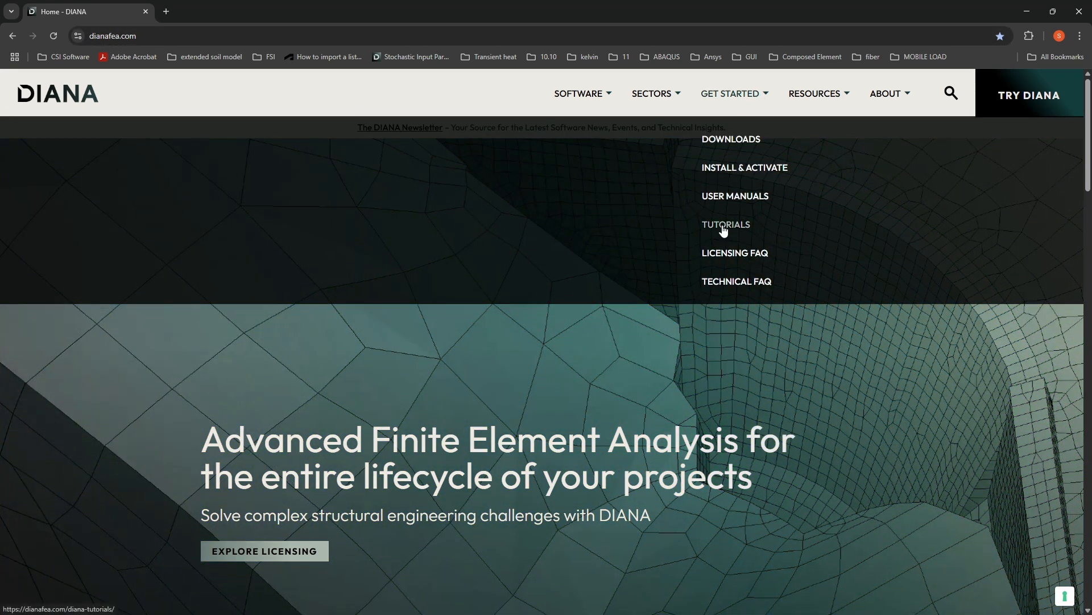
pyautogui.click(724, 230)
pyautogui.click(364, 294)
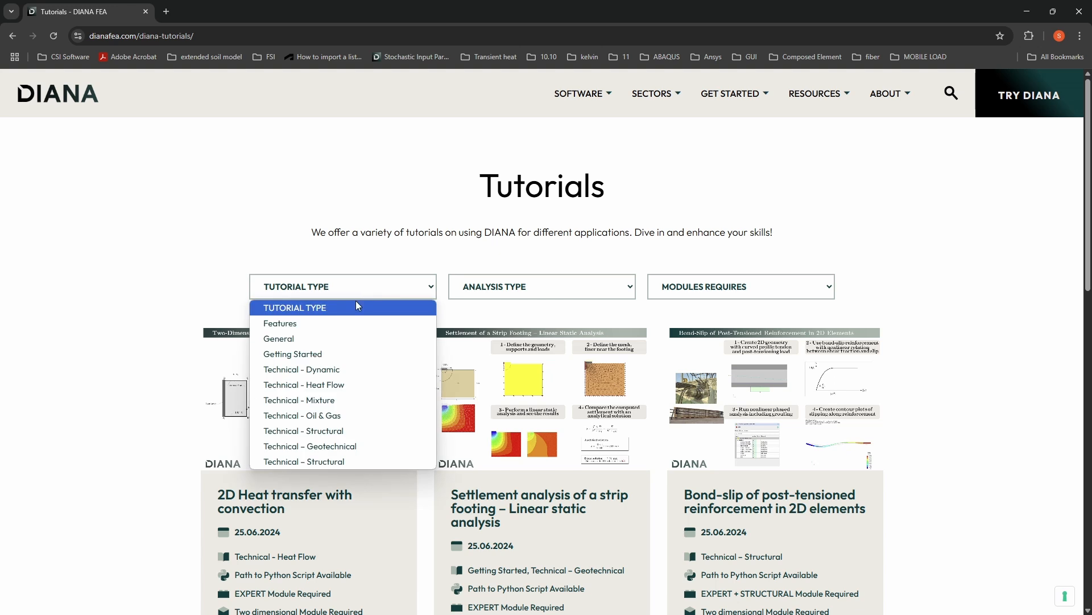
pyautogui.click(530, 288)
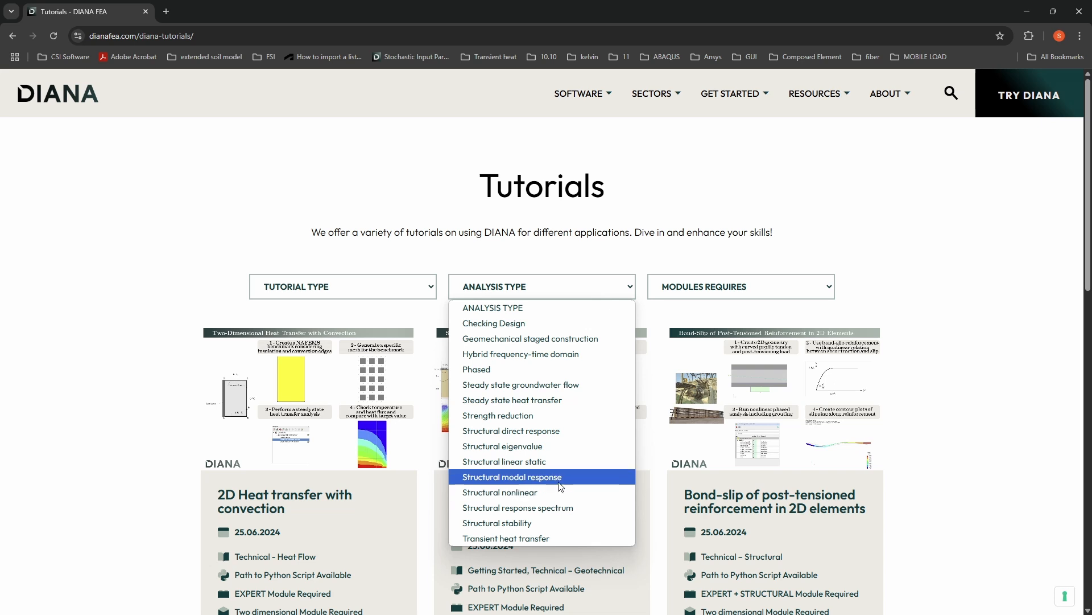
pyautogui.click(732, 289)
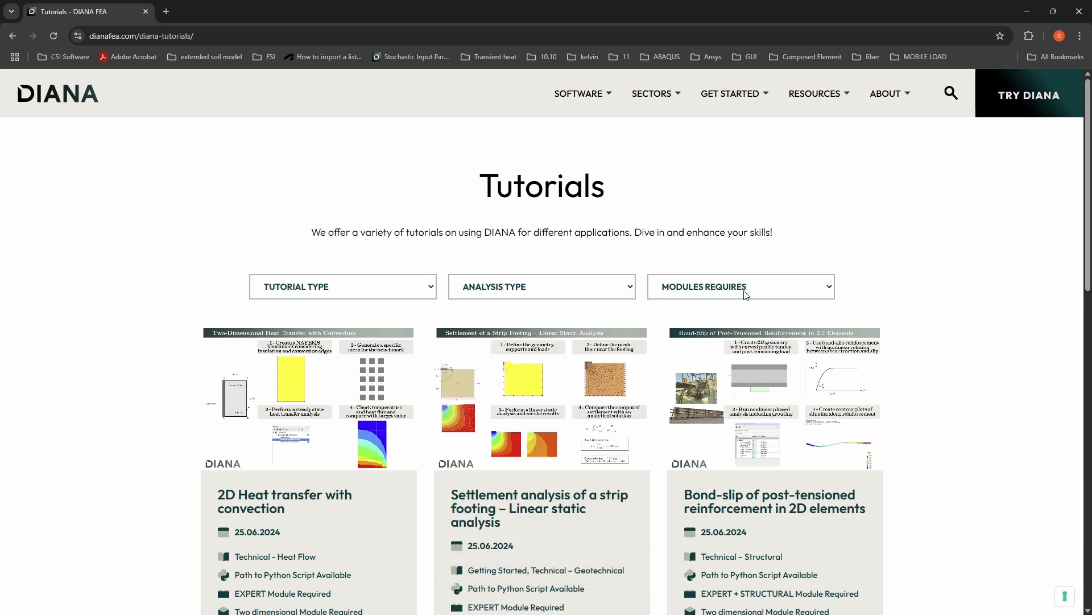
pyautogui.click(747, 294)
pyautogui.click(998, 273)
pyautogui.scroll(-8, 993, 262)
pyautogui.scroll(-4, 990, 259)
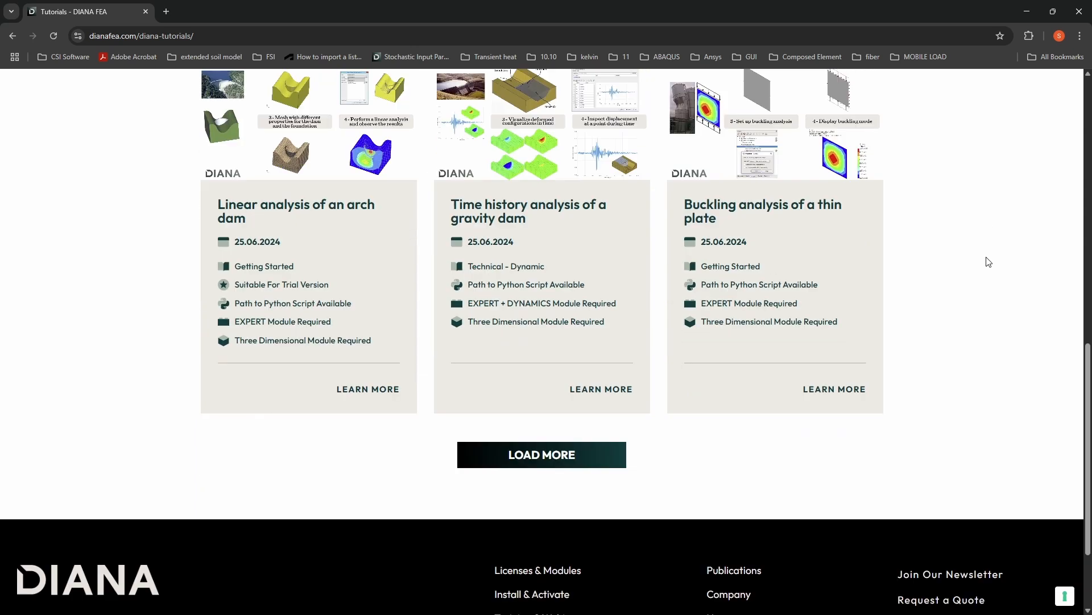
pyautogui.scroll(12, 985, 260)
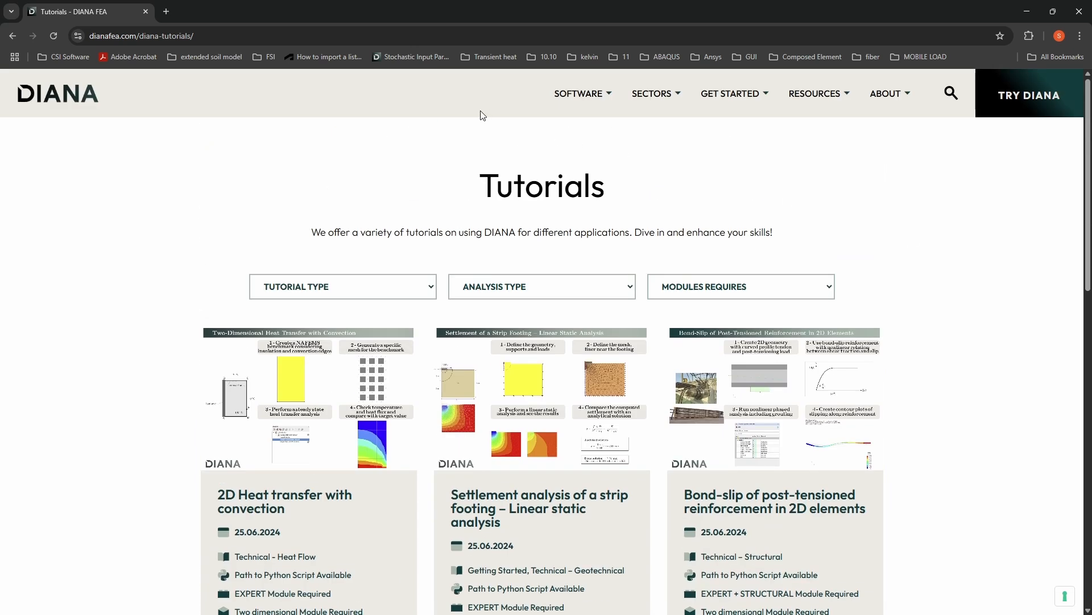